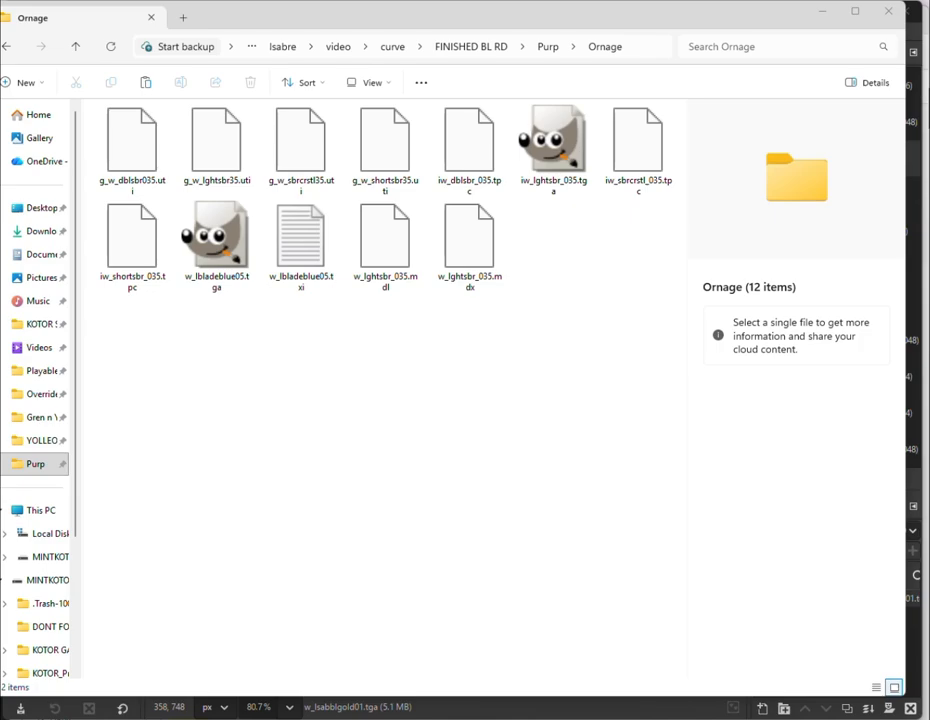
Switch to Chrome and review the New Lightsaber Blades manual from the Permissions and Thanks sections back to its title page.
key("alt+Tab")
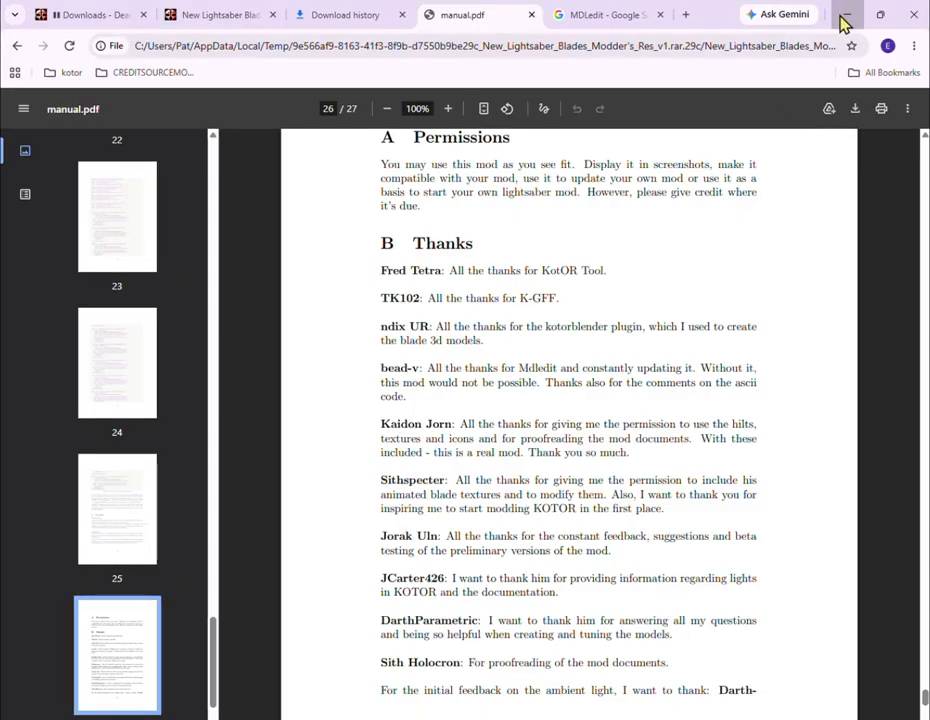
scroll(633, 363, "up", 3)
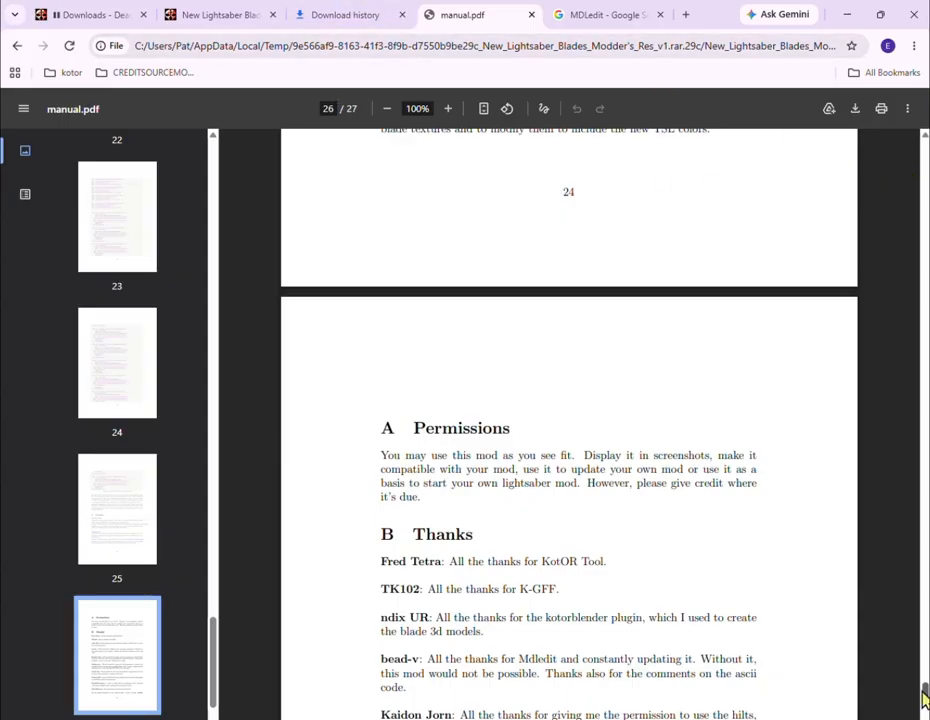
left_click_drag(925, 690, 924, 100)
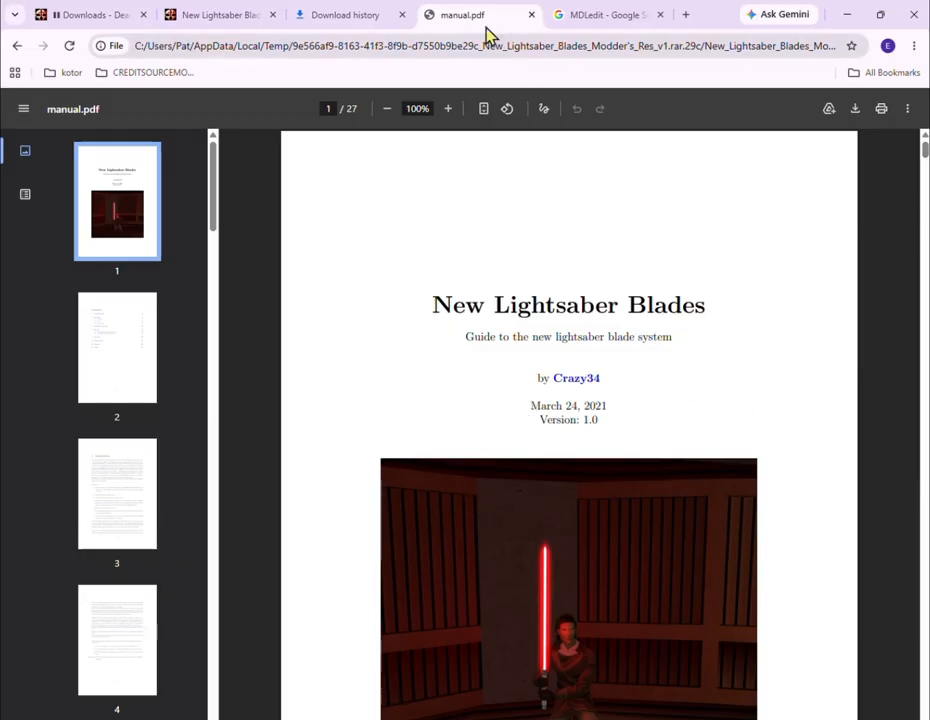
left_click(845, 20)
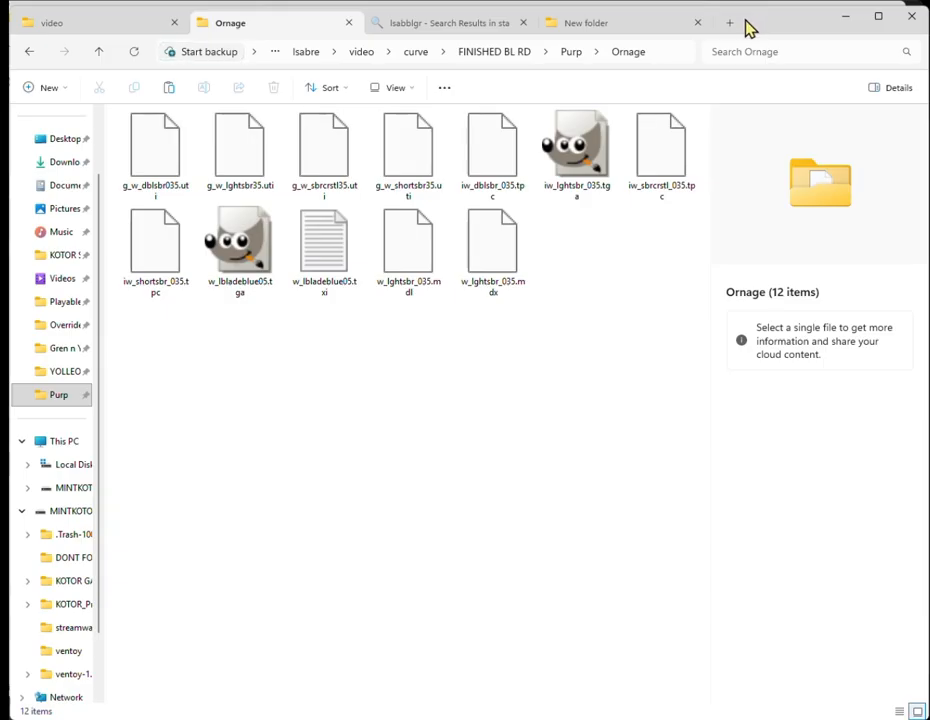
mouse_move(678, 716)
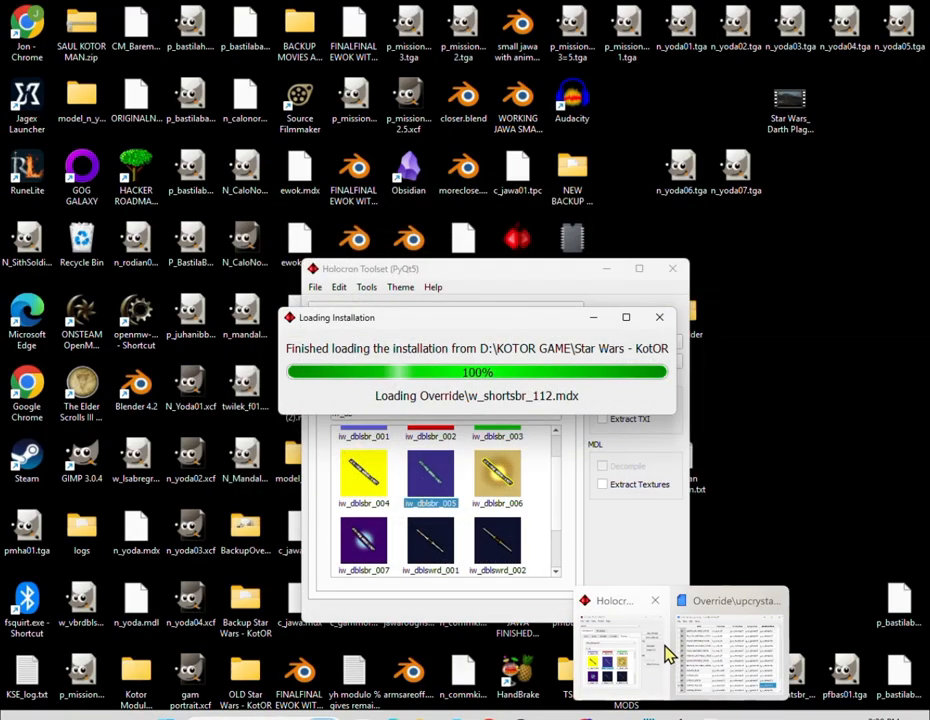
left_click(668, 652)
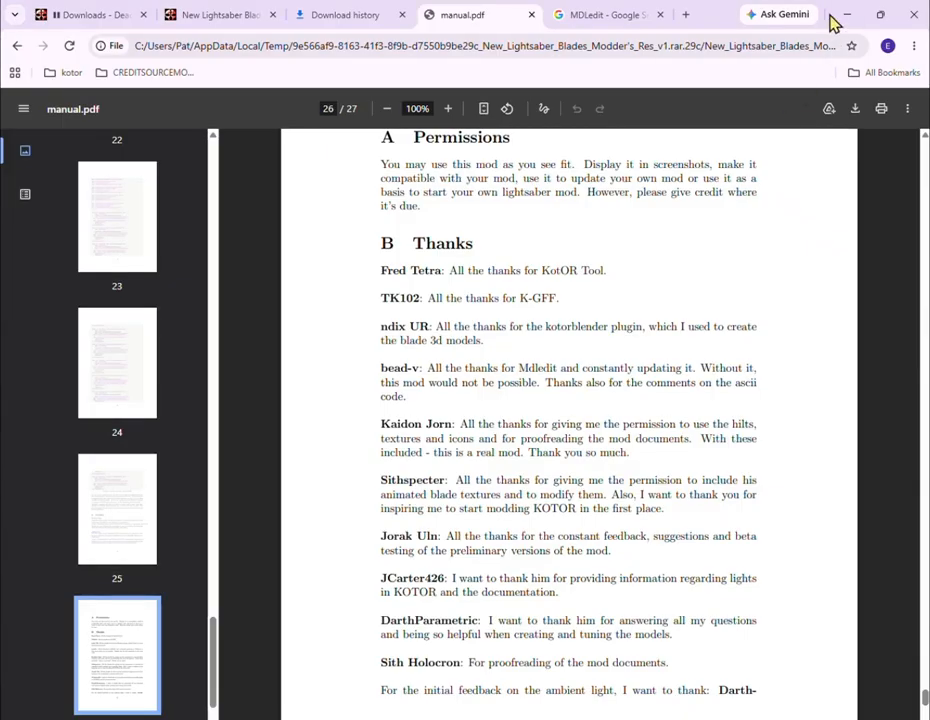
scroll(633, 363, "up", 3)
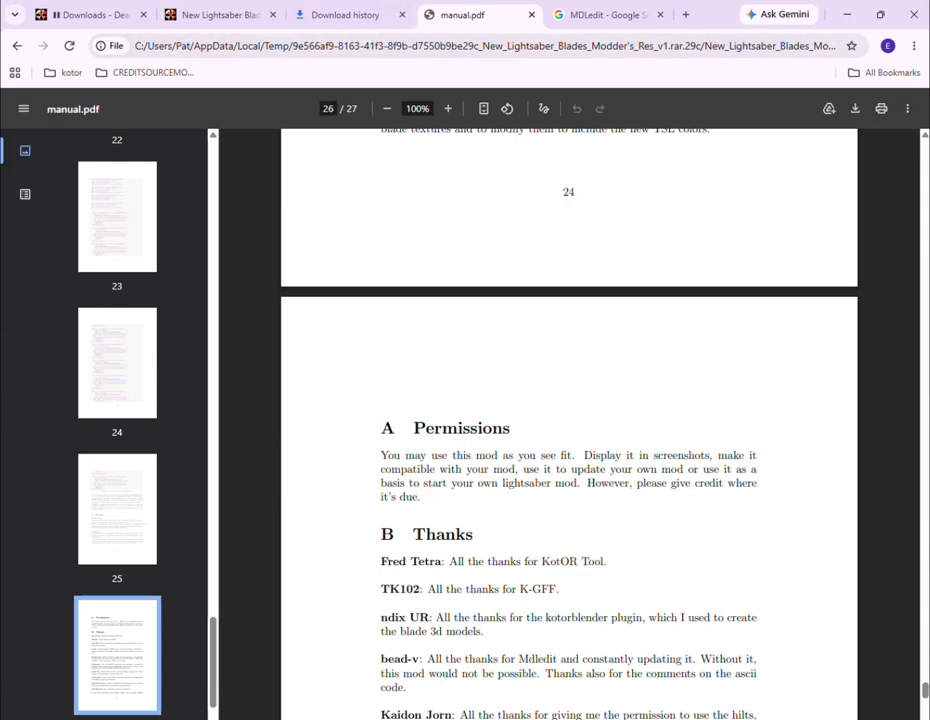
left_click_drag(925, 690, 920, 89)
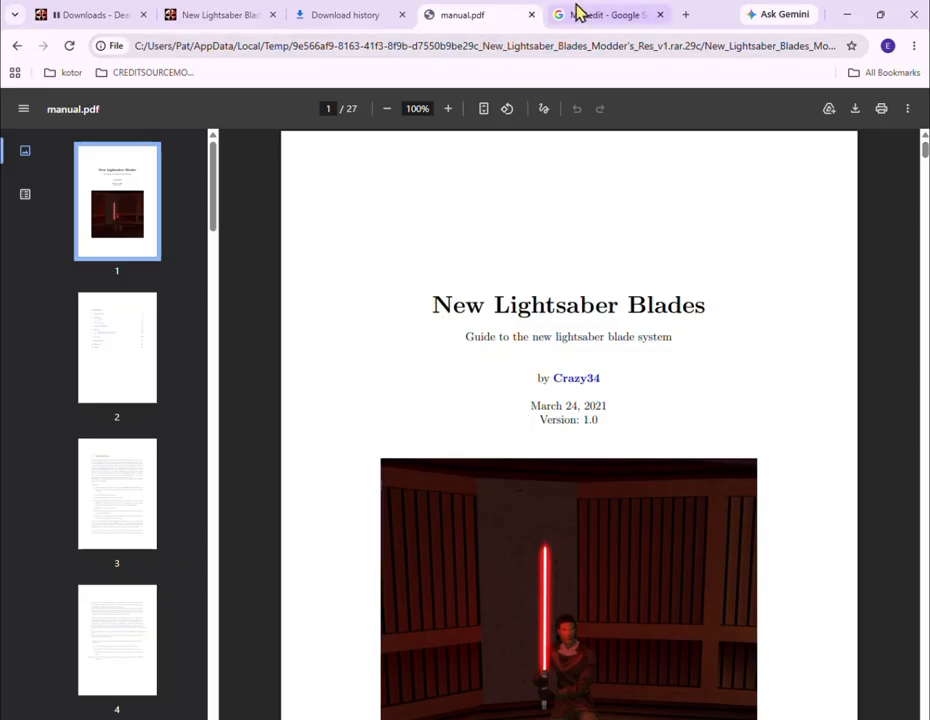
left_click(847, 22)
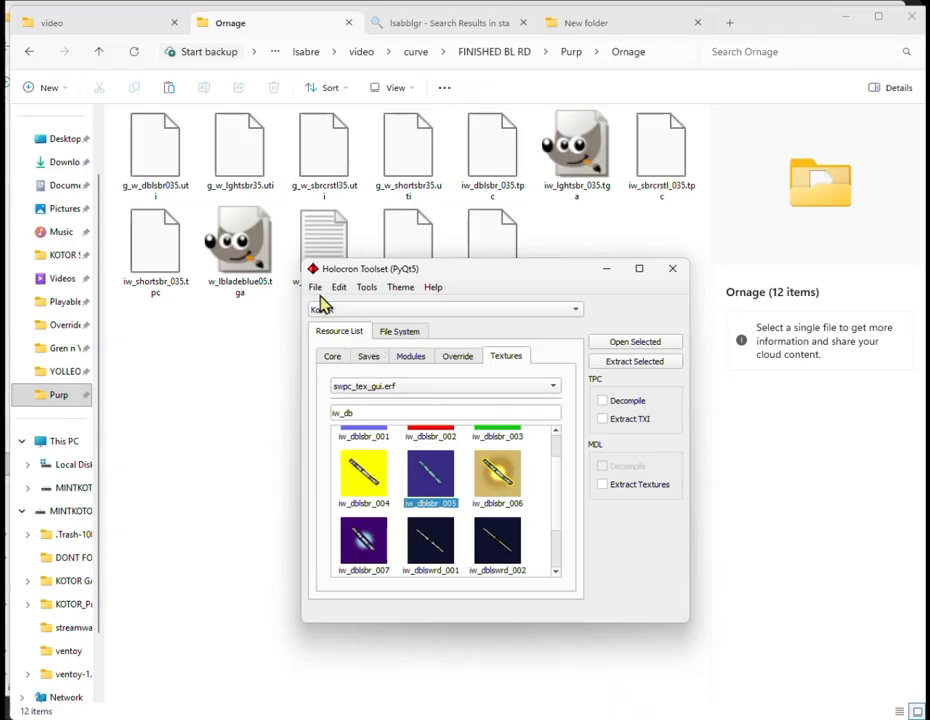
In Holocron Toolset, open g_w_dblsbr035.uti and set its tag to G_W_DBLSBR036, ResRef to g_w_dblsbr036 and model variation to 36.
left_click(314, 287)
left_click(336, 322)
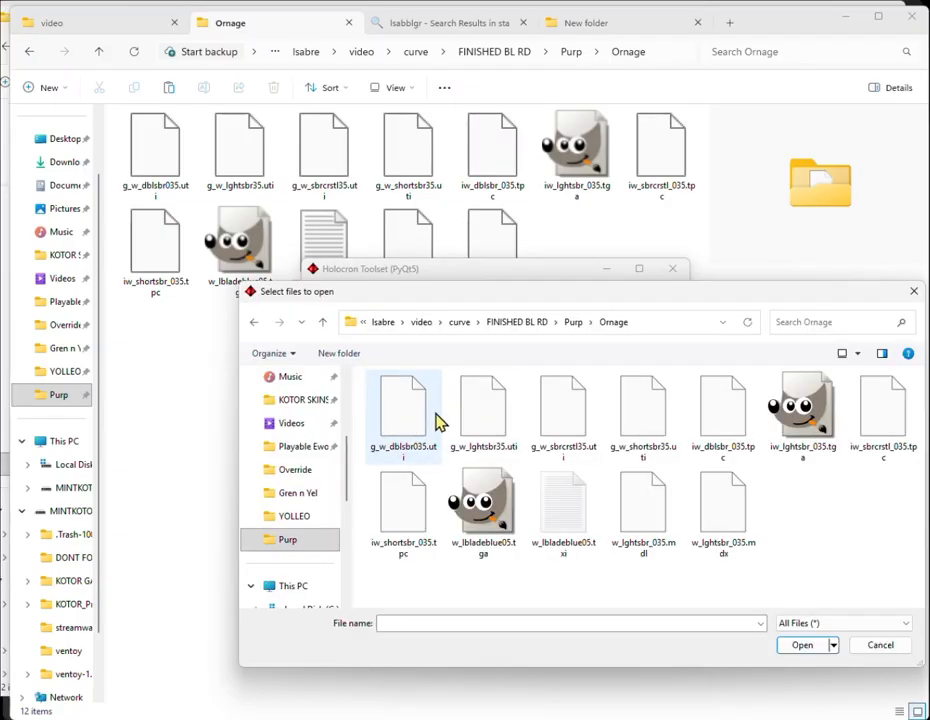
double_click(420, 415)
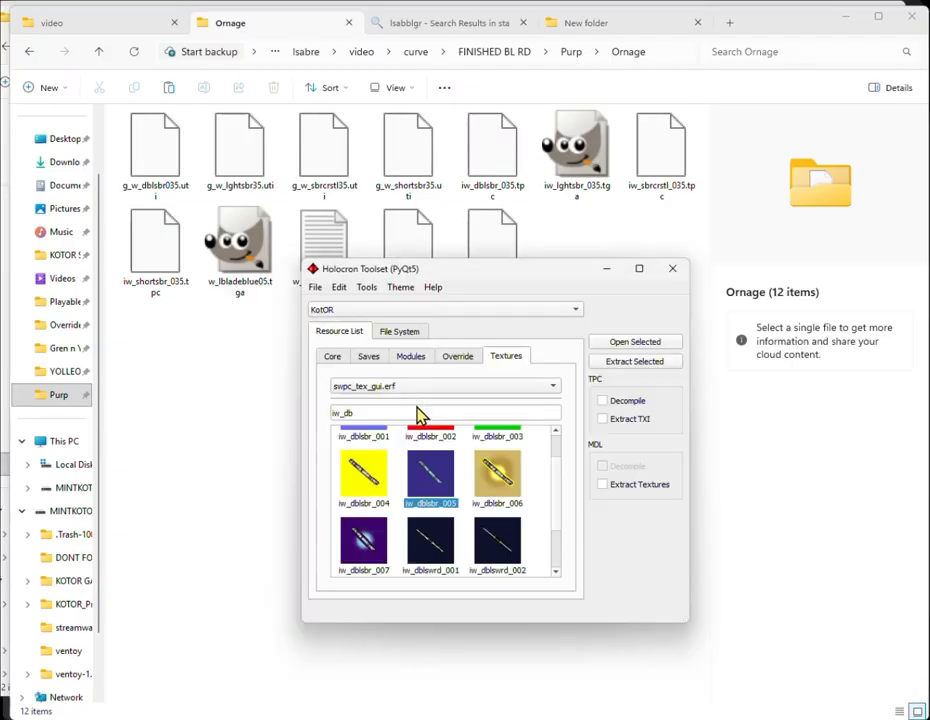
left_click(360, 319)
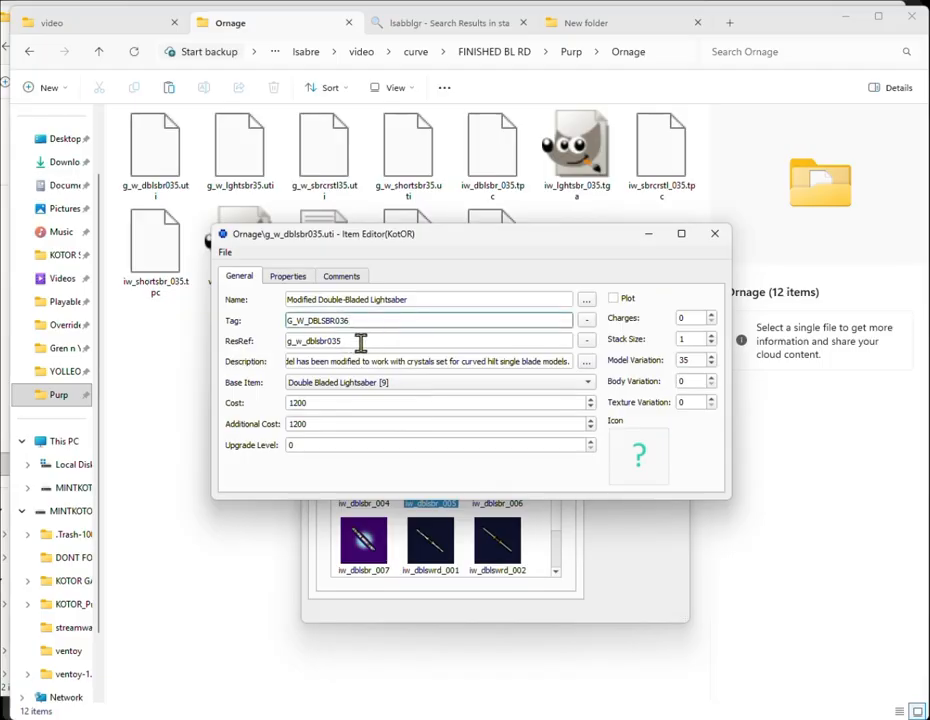
left_click(369, 342)
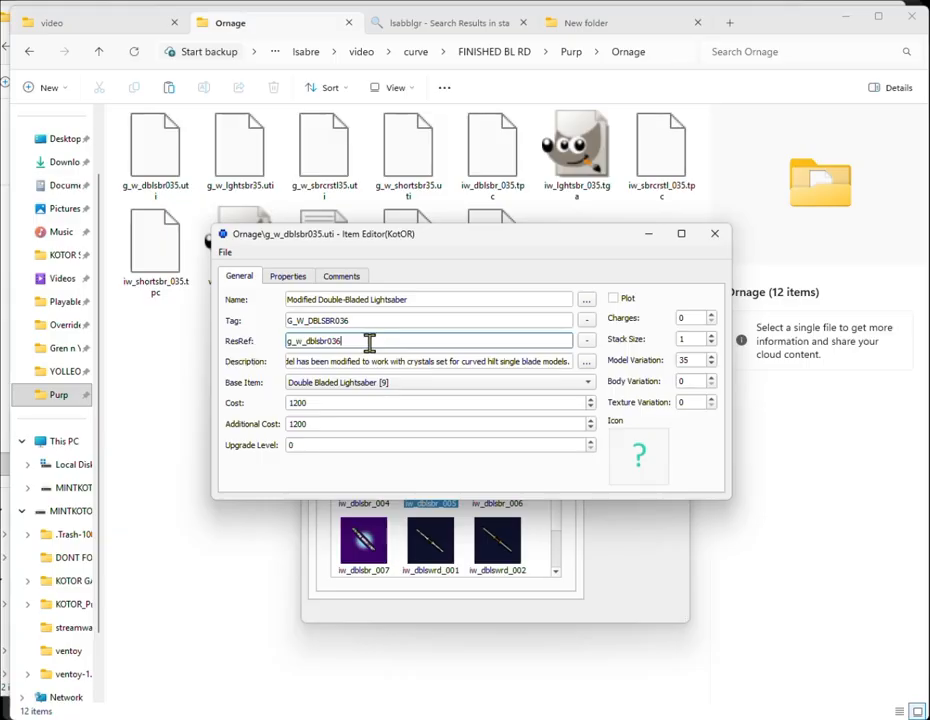
double_click(688, 360)
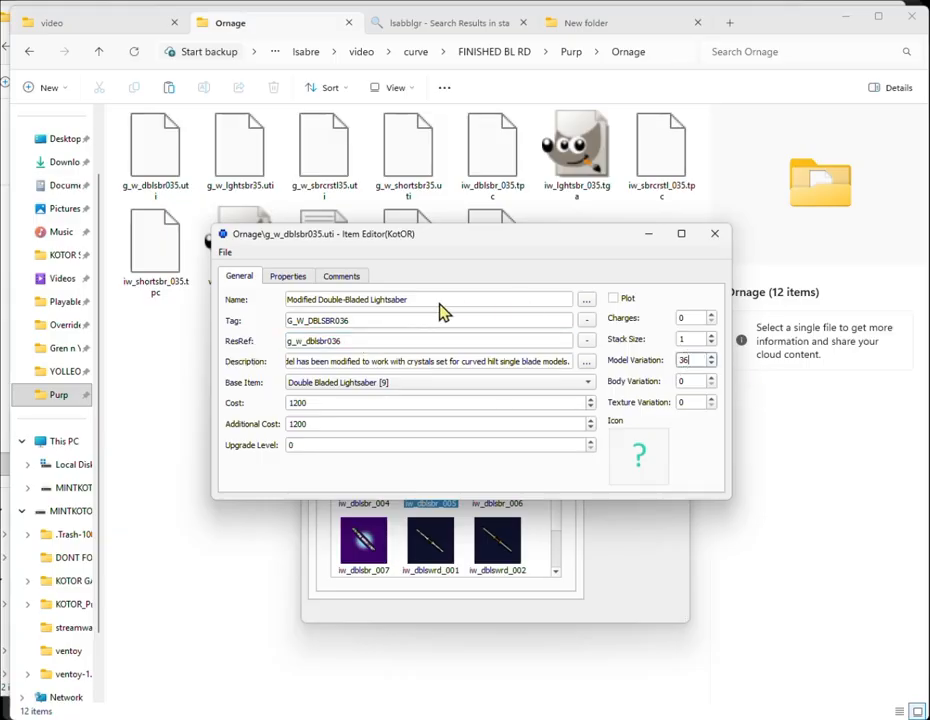
Save the double-bladed lightsaber item as g_w_dblsbr036.uti in the Ornage folder inside Purp.
left_click(225, 252)
left_click(250, 328)
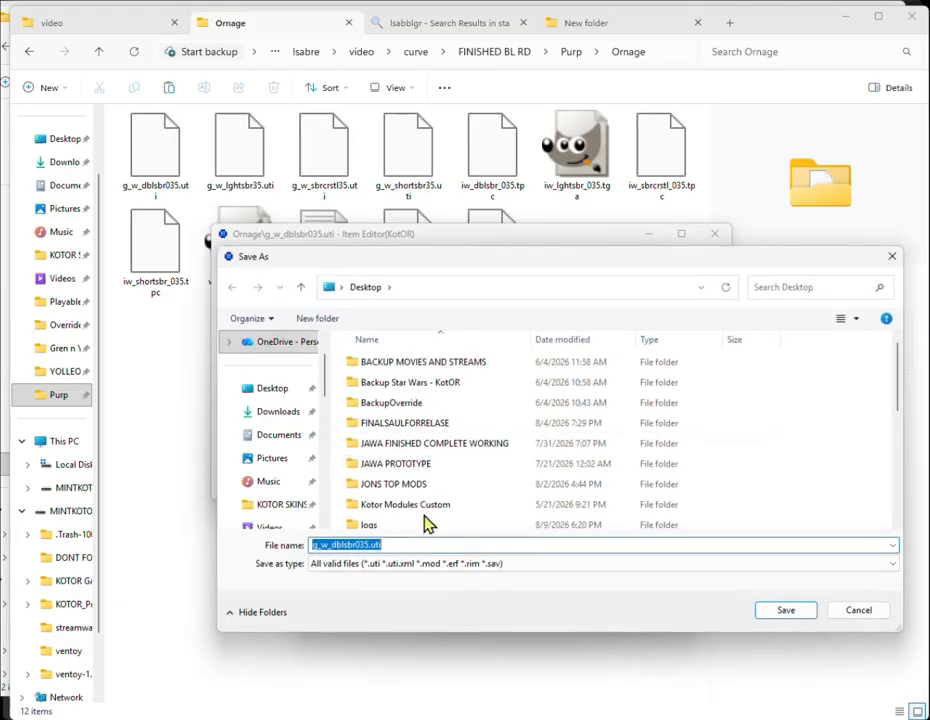
left_click(369, 545)
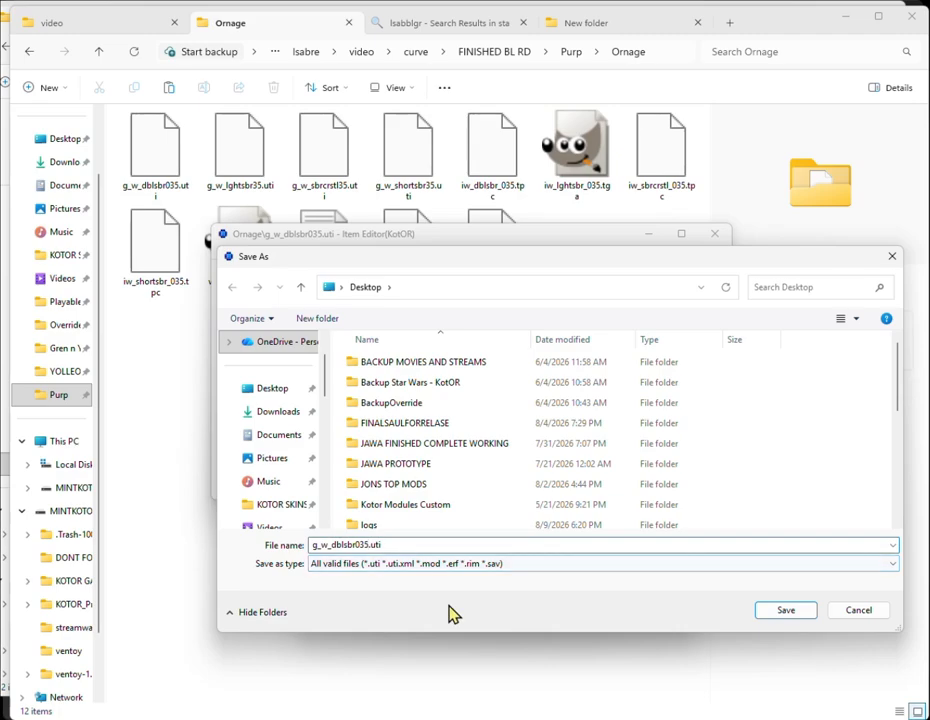
scroll(284, 473, "down", 5)
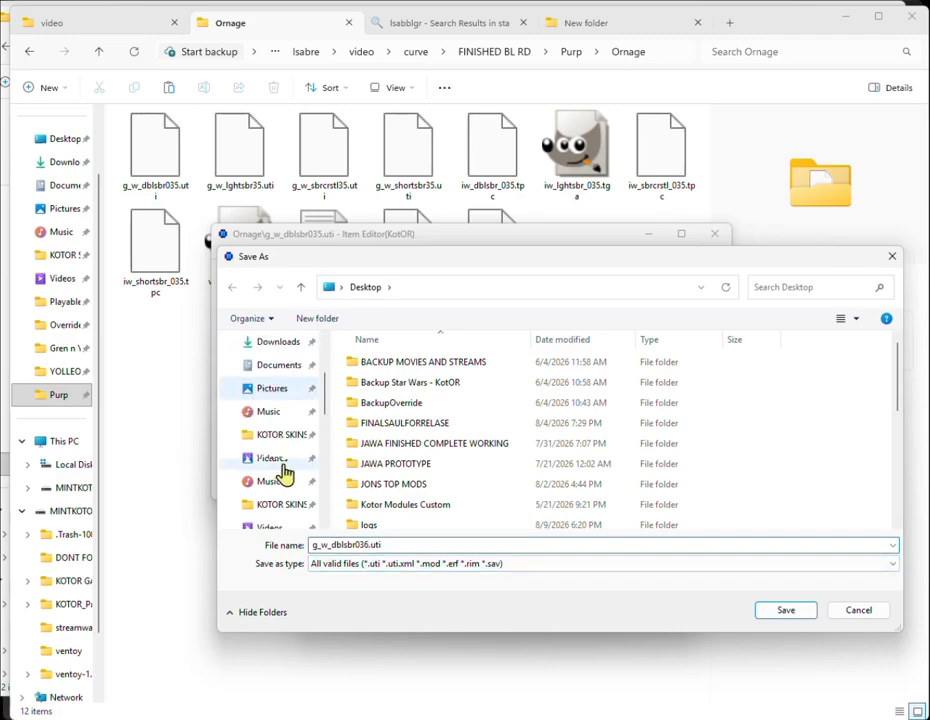
left_click(272, 435)
double_click(375, 385)
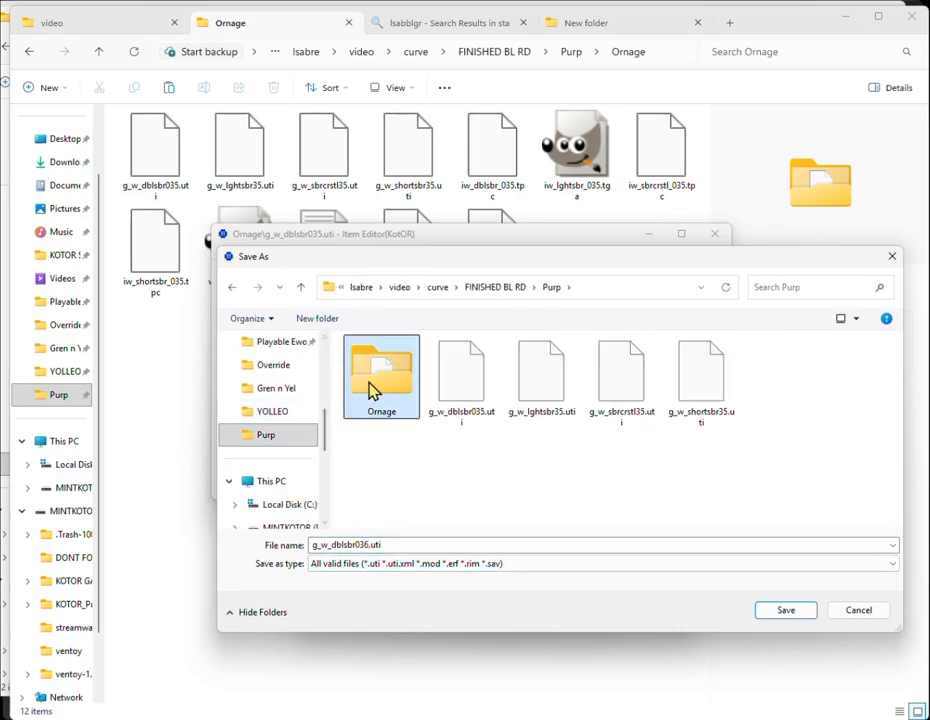
left_click(777, 611)
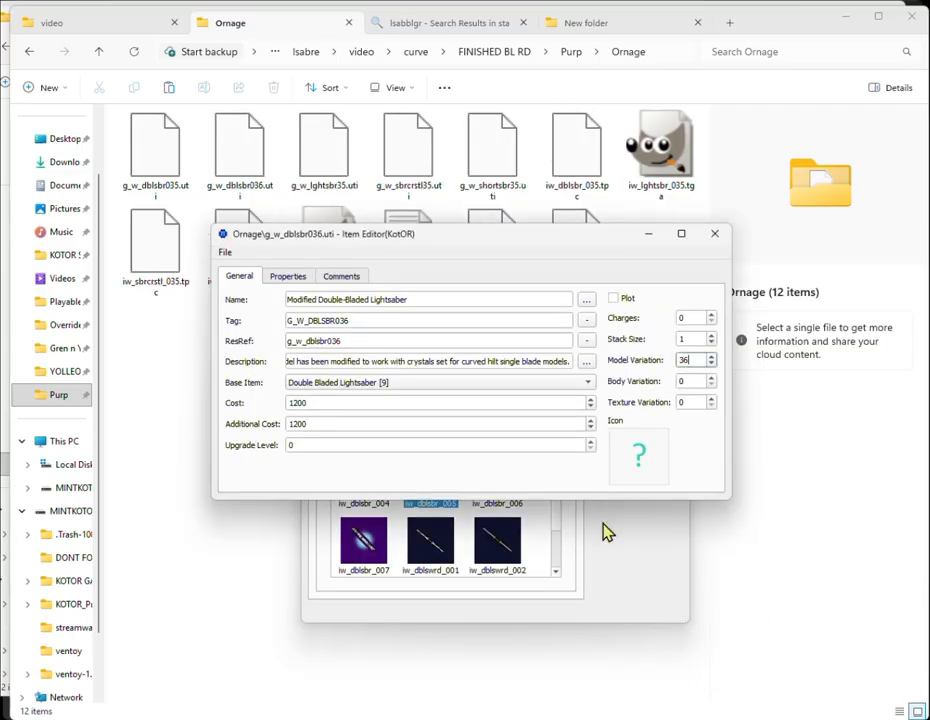
Open g_w_lghtsbr35.uti and set its tag and ResRef to g_w_lghtsbr36 and its model variation to 36.
left_click(225, 252)
left_click(248, 285)
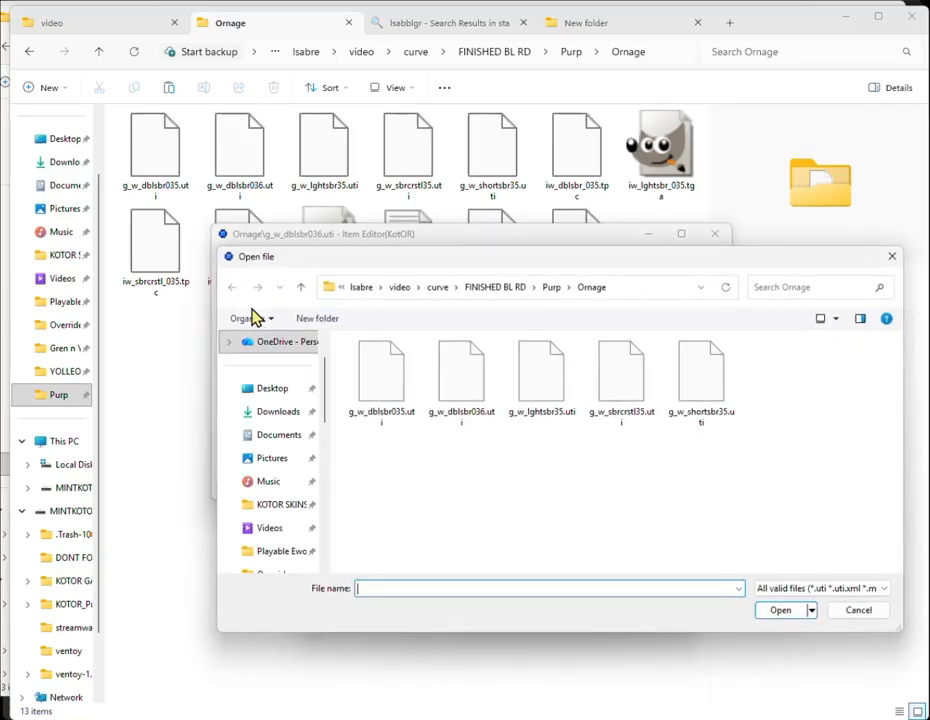
double_click(560, 384)
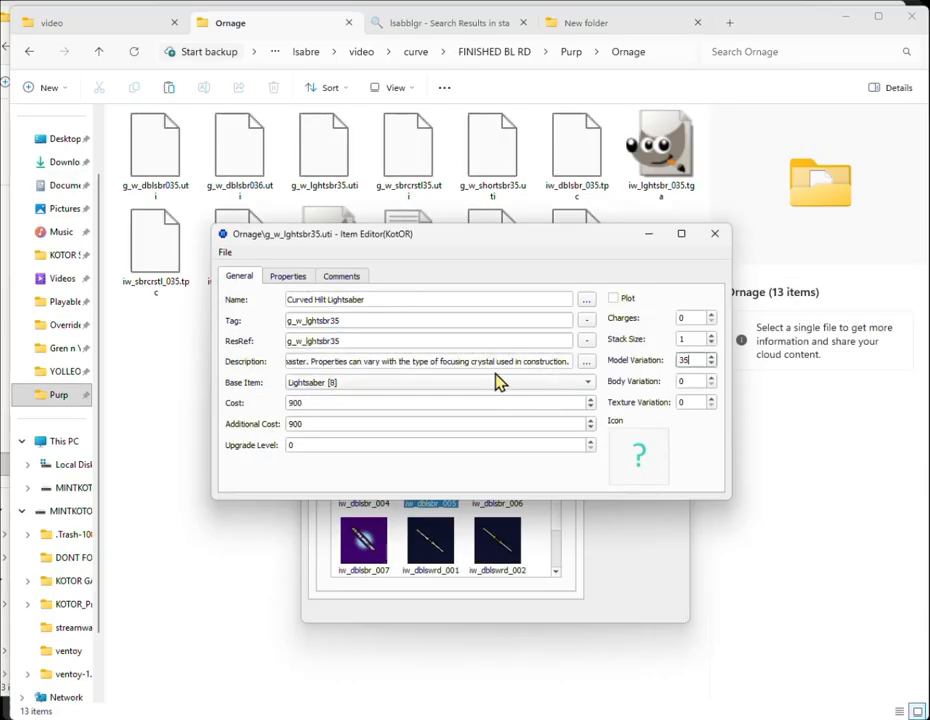
left_click(368, 318)
left_click(361, 341)
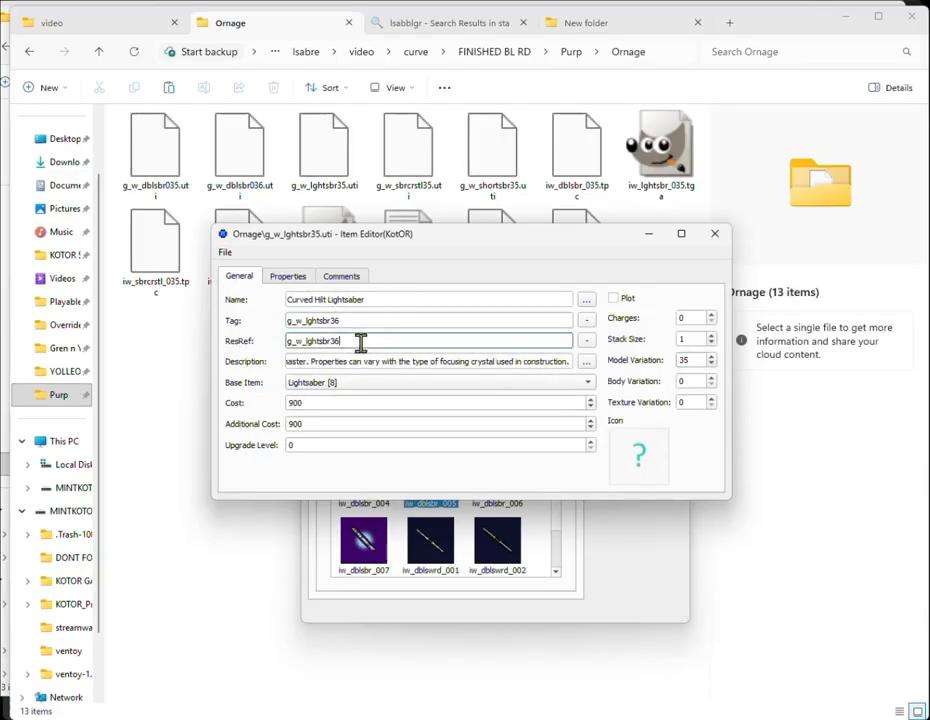
double_click(686, 360)
type("36")
Save the curved hilt lightsaber item as g_w_lghtsbr36.uti in the Ornage folder inside Purp.
left_click(225, 252)
left_click(264, 328)
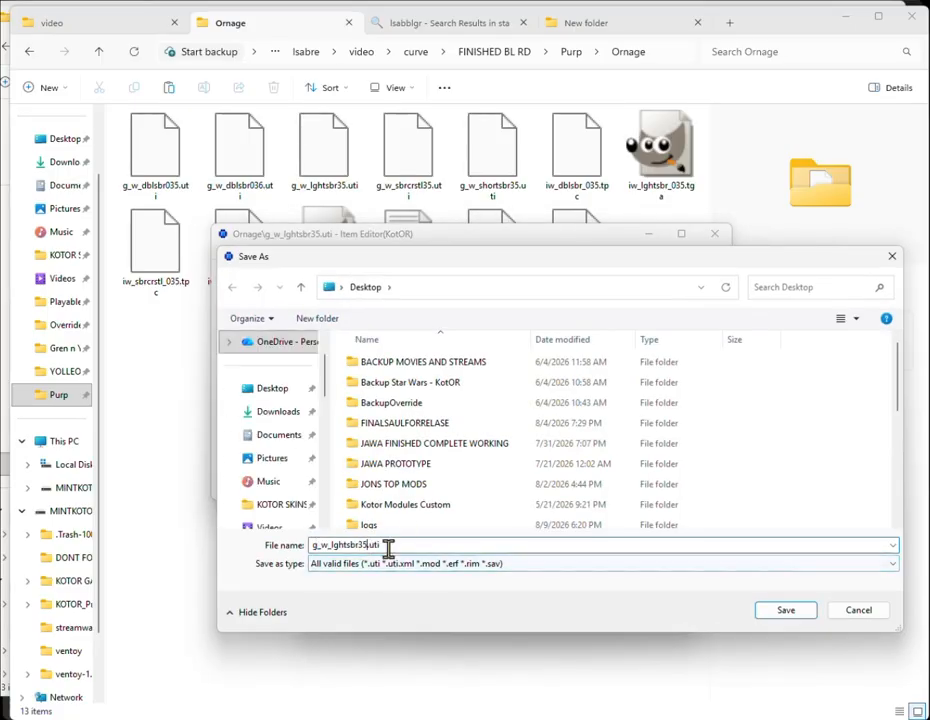
key("BackSpace")
type("6")
scroll(262, 460, "down", 3)
left_click(266, 481)
double_click(380, 380)
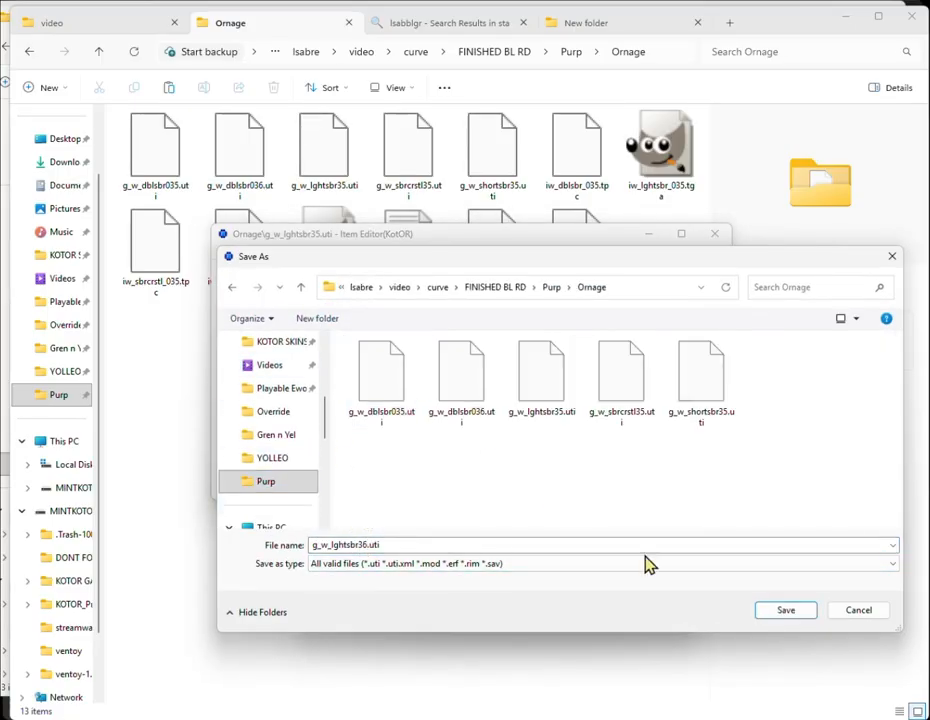
left_click(786, 610)
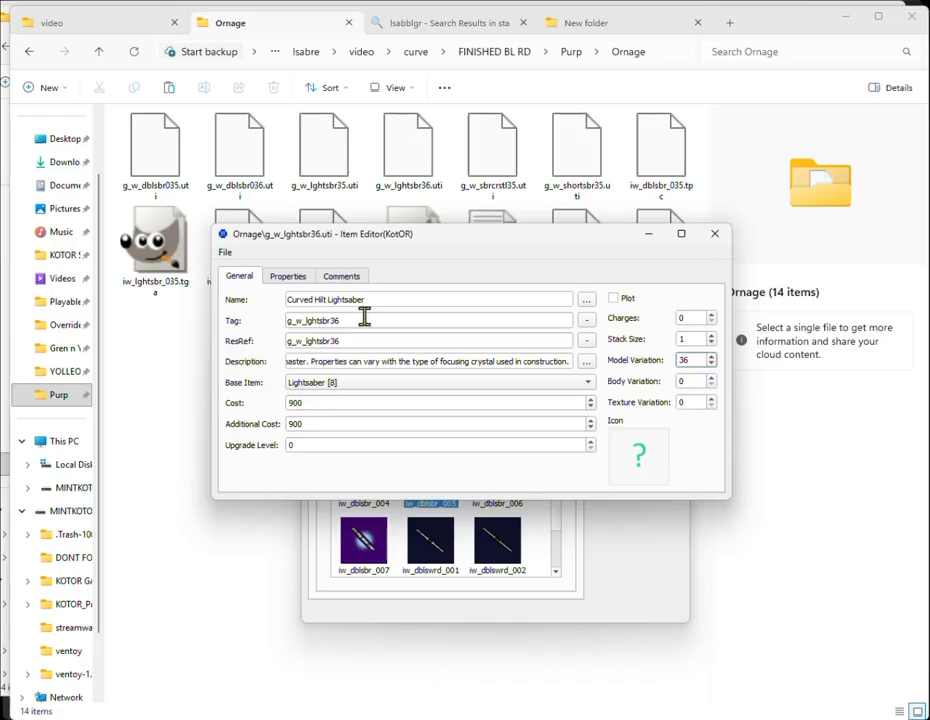
Open g_w_shortsbr35.uti and set its tag and ResRef to g_w_shortsbr36 and its model variation to 36.
left_click(226, 254)
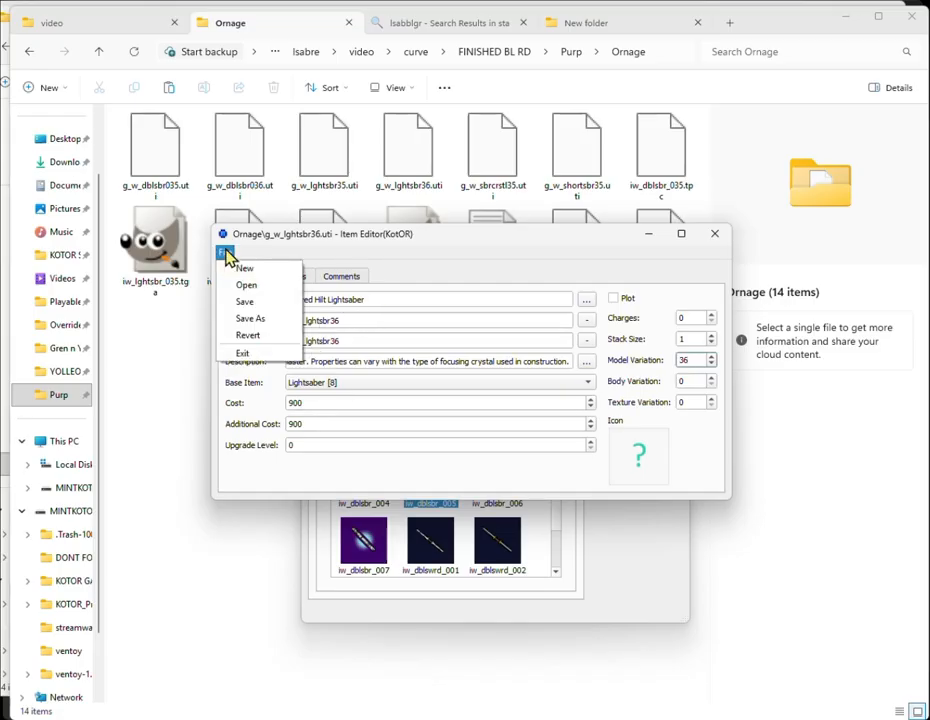
left_click(246, 285)
double_click(785, 378)
Save the short lightsaber item as g_w_shortsbr36.uti in the Ornage folder inside Purp.
left_click(224, 251)
left_click(266, 326)
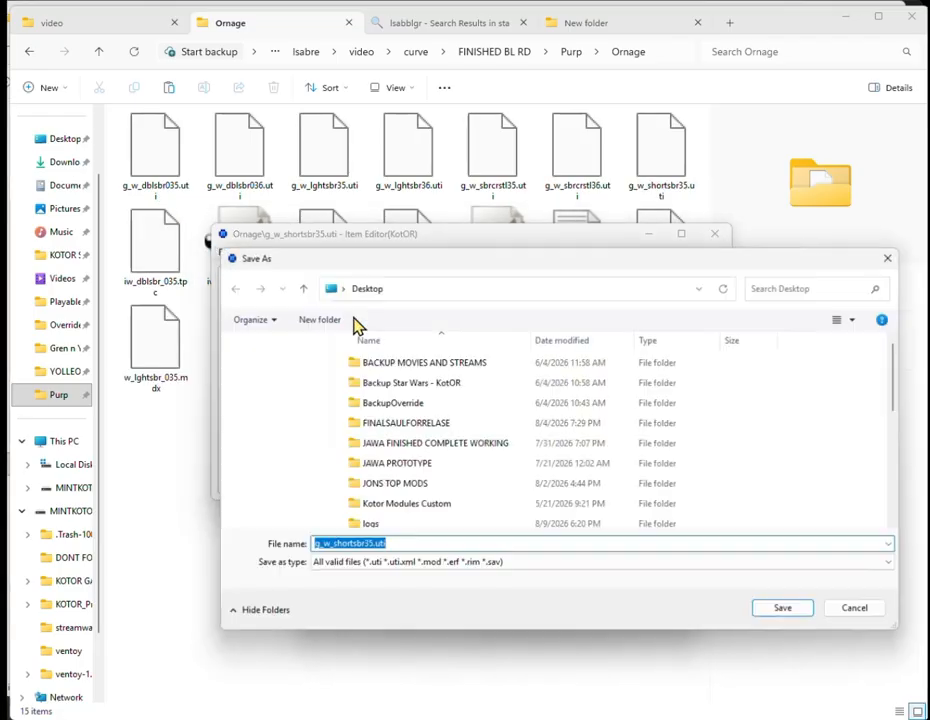
left_click(422, 544)
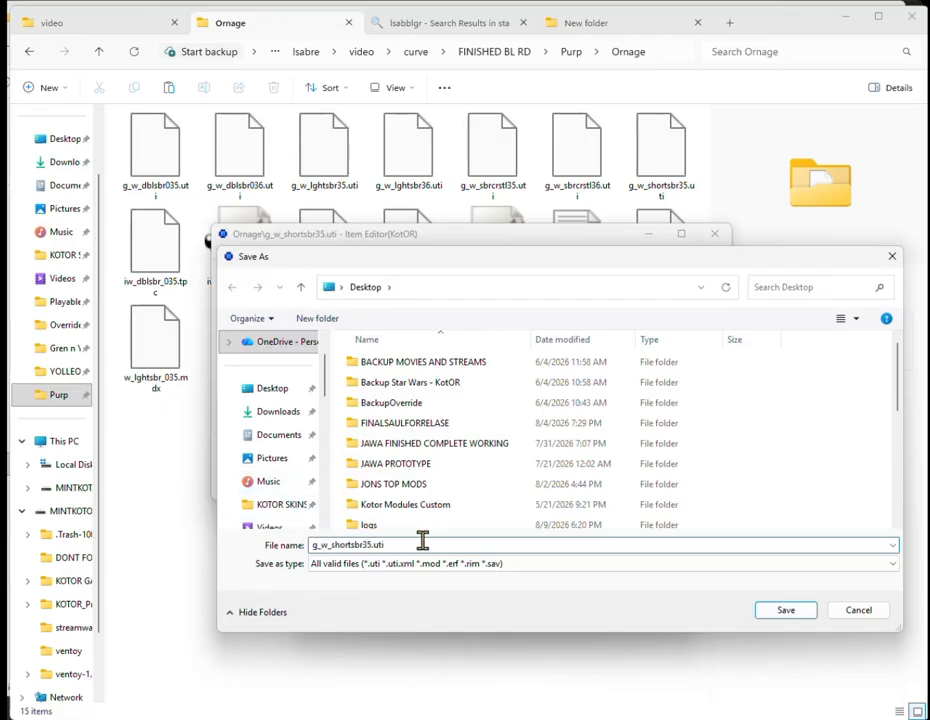
key("Delete")
type("6")
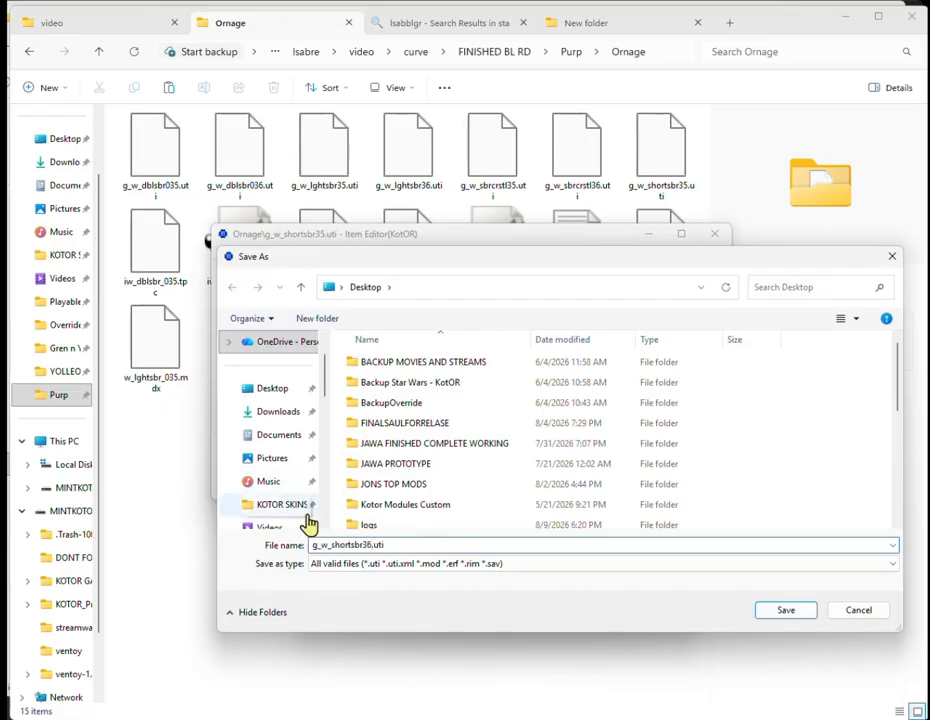
scroll(282, 482, "down", 2)
left_click(280, 504)
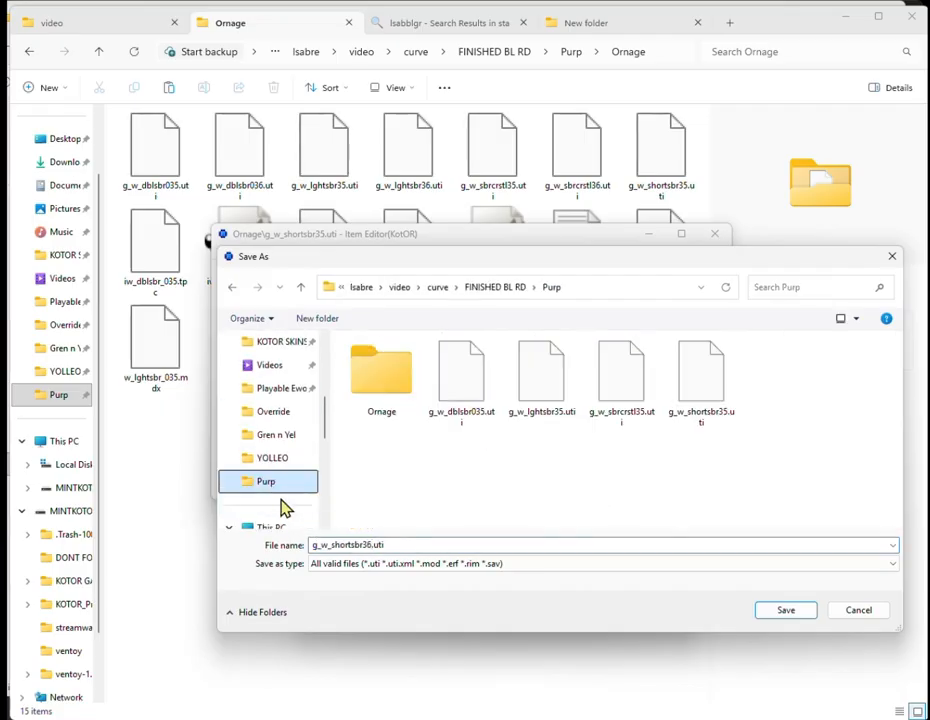
double_click(380, 368)
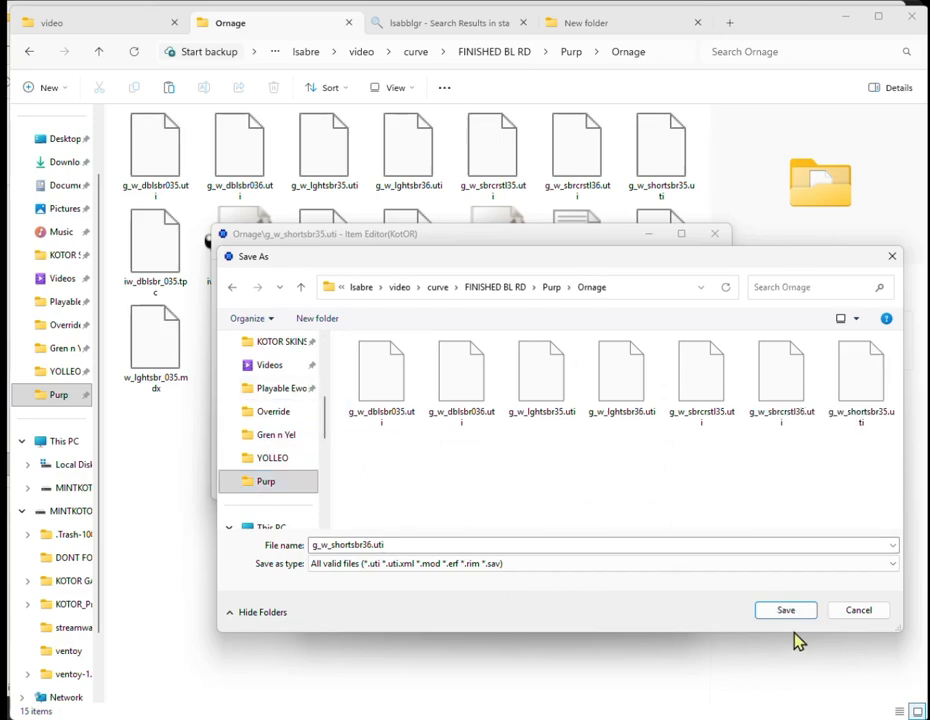
left_click(775, 613)
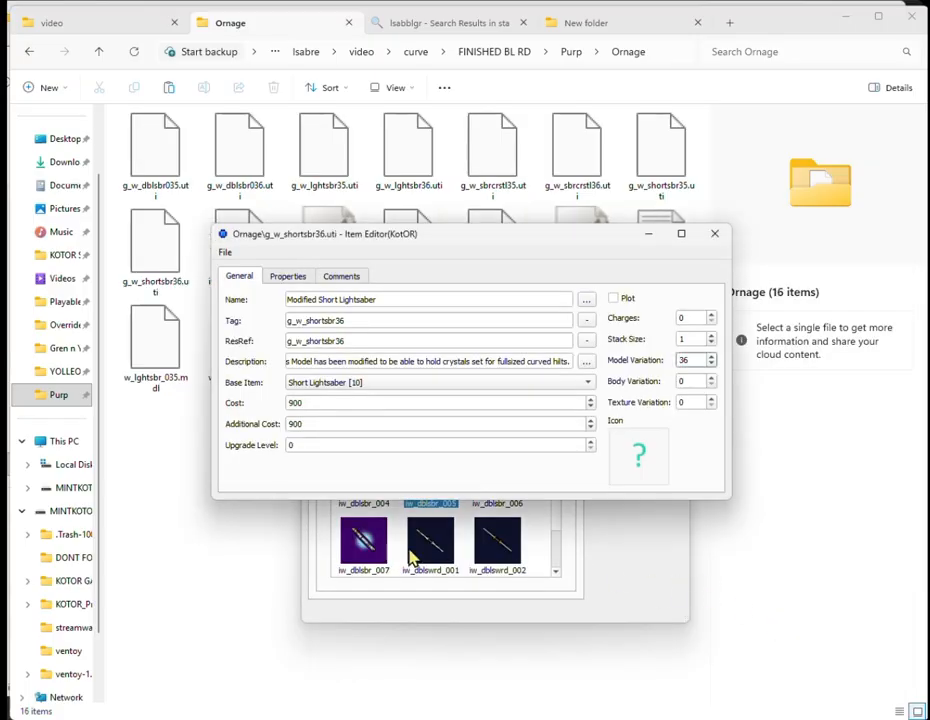
Select the old g_w_dblsbr035.uti and g_w_lghtsbr35.uti files together in the Ornage folder.
left_click(205, 565)
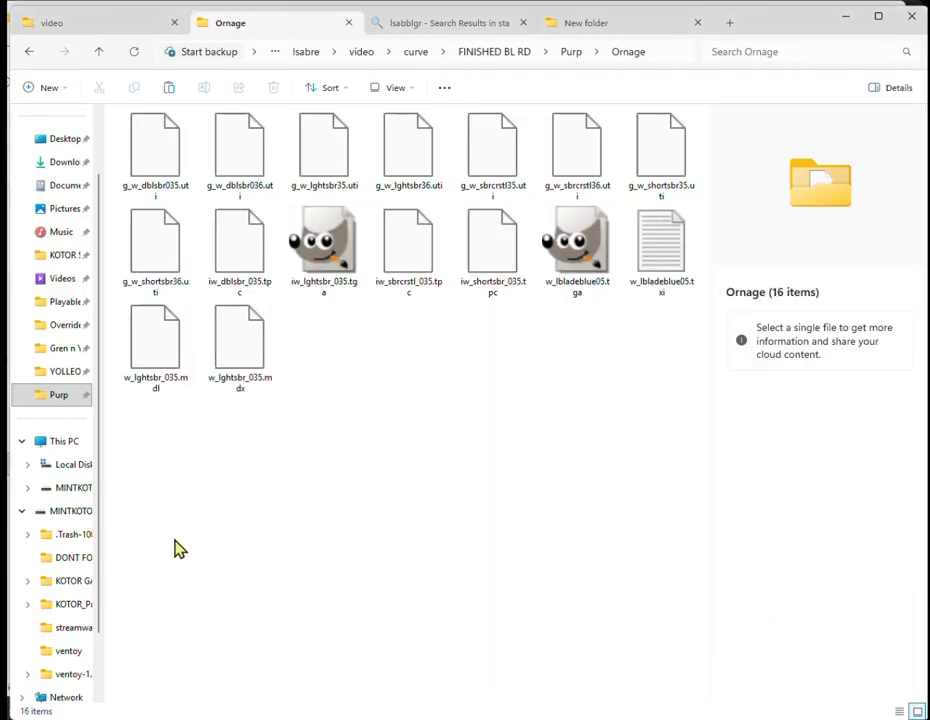
left_click(165, 157)
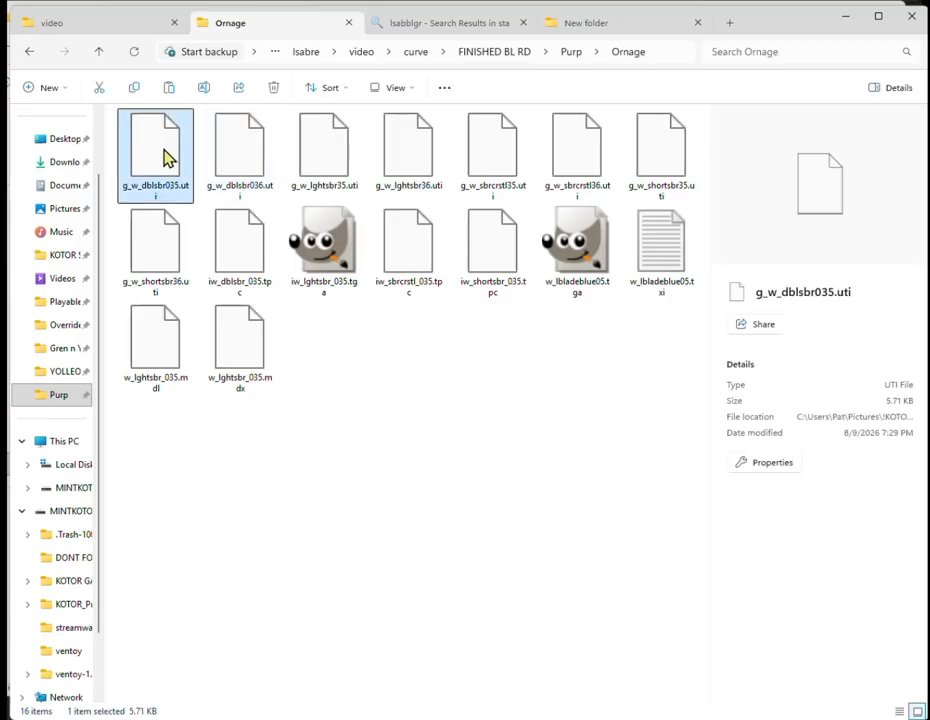
left_click(337, 171, "ctrl")
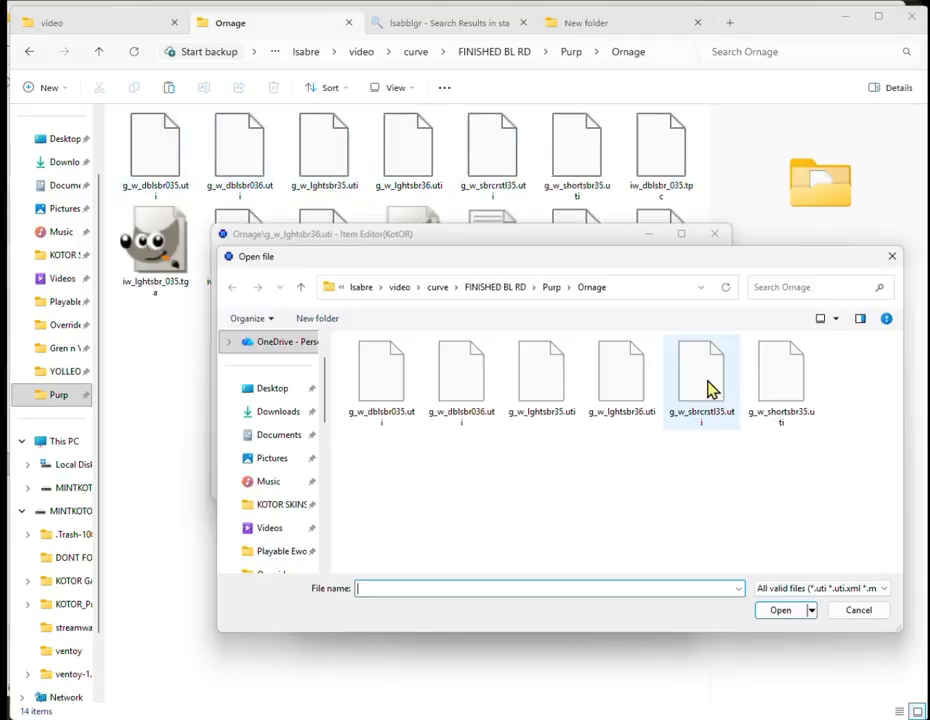
Open g_w_sbrcrstl35.uti and change the item's name to "Crystal, Orange -modified for Curved hilt".
double_click(706, 386)
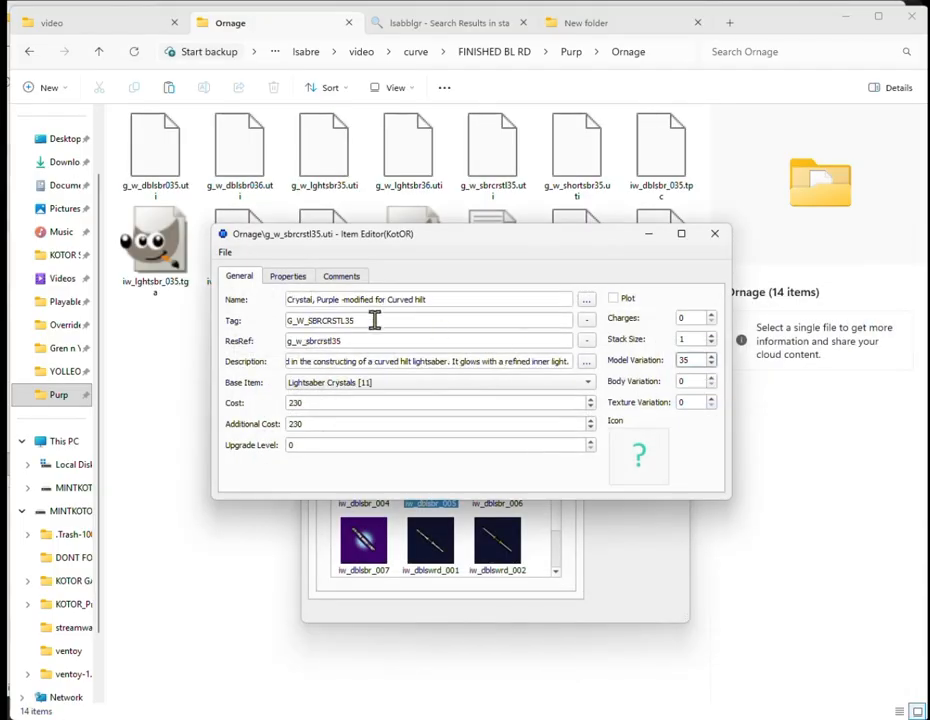
double_click(340, 302)
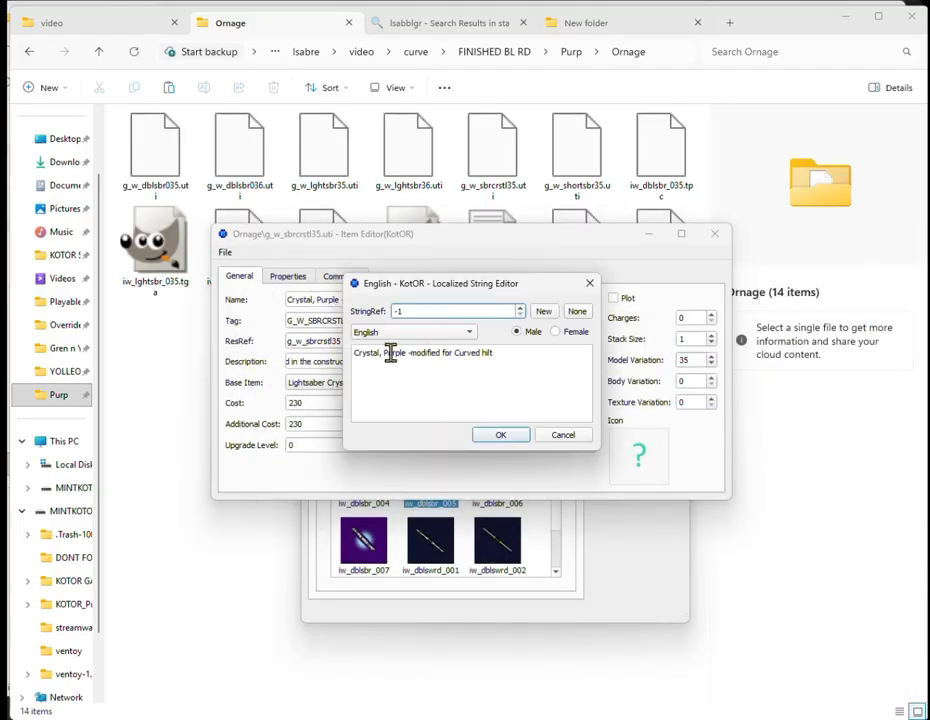
left_click_drag(406, 352, 382, 352)
type("O")
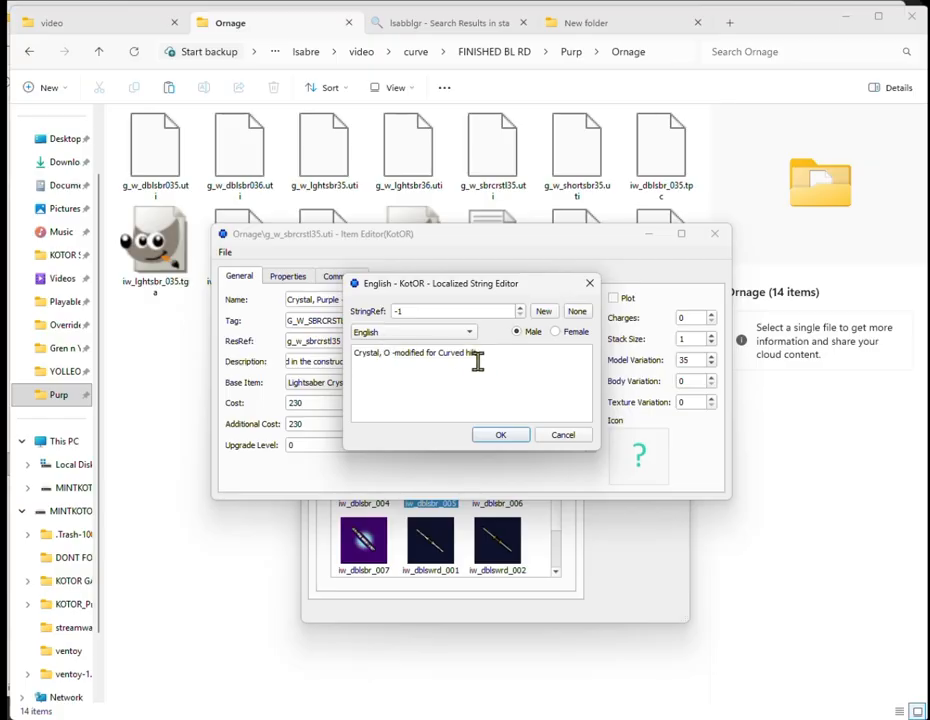
type("range")
left_click(503, 436)
Set the crystal's tag to G_W_SBRCRSTL36, its ResRef to g_w_sbrcrstl36 and its model variation to 36.
left_click(352, 320)
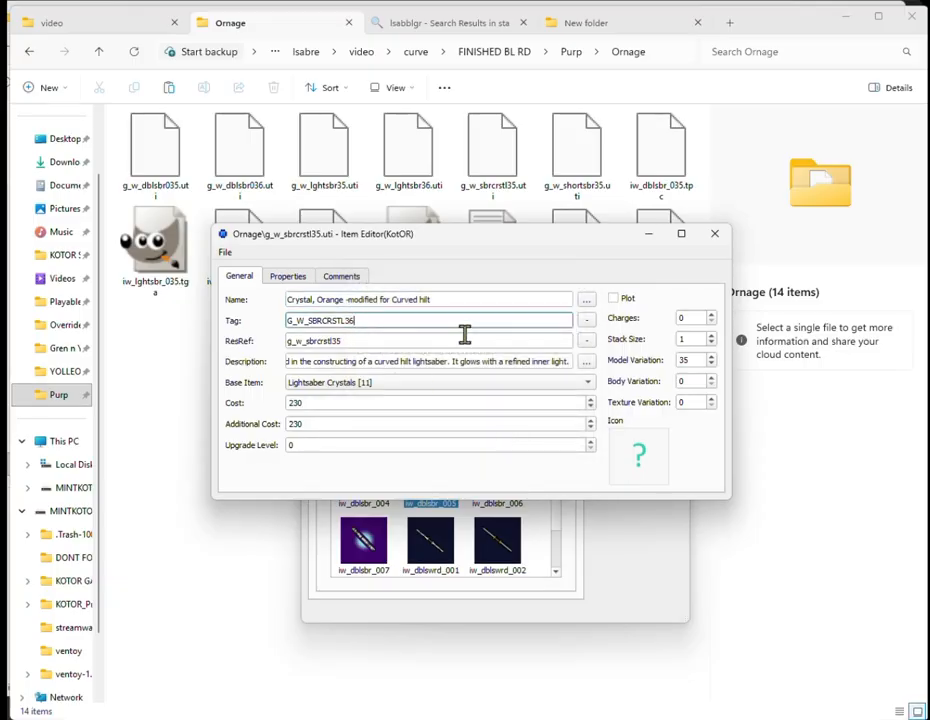
left_click(458, 340)
key("BackSpace")
type("6")
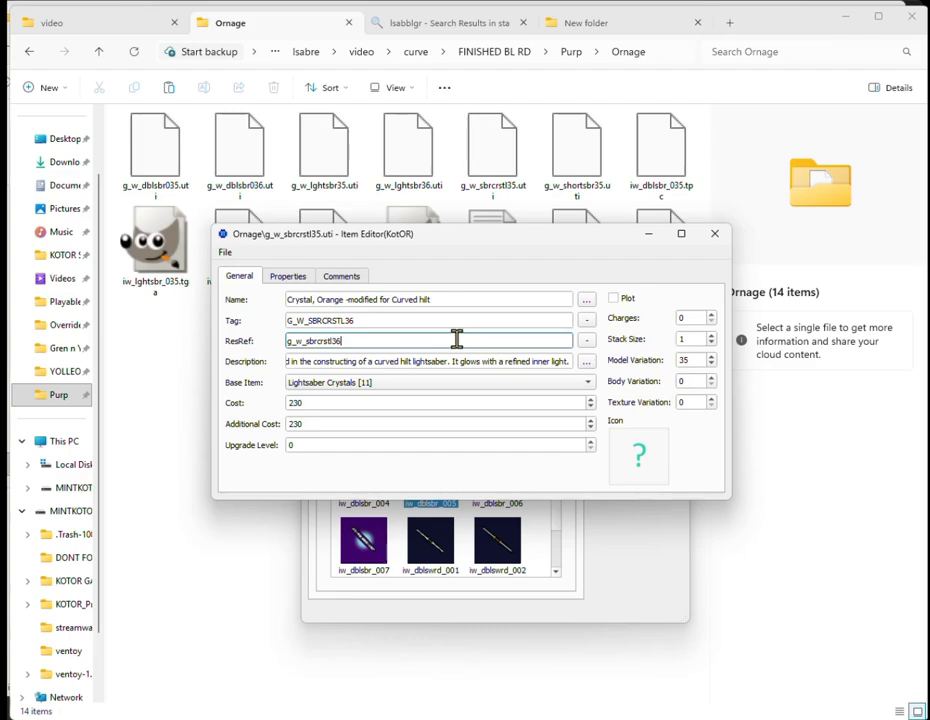
left_click(700, 360)
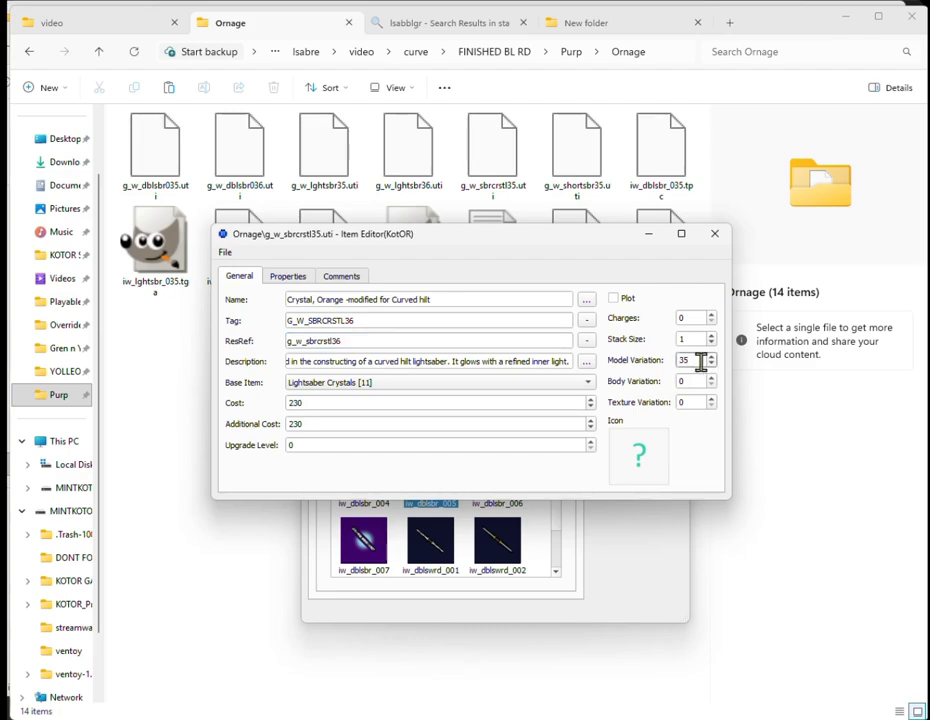
Save the crystal item as g_w_sbrcrstl36.uti in the Ornage folder inside Purp.
left_click(225, 252)
left_click(255, 321)
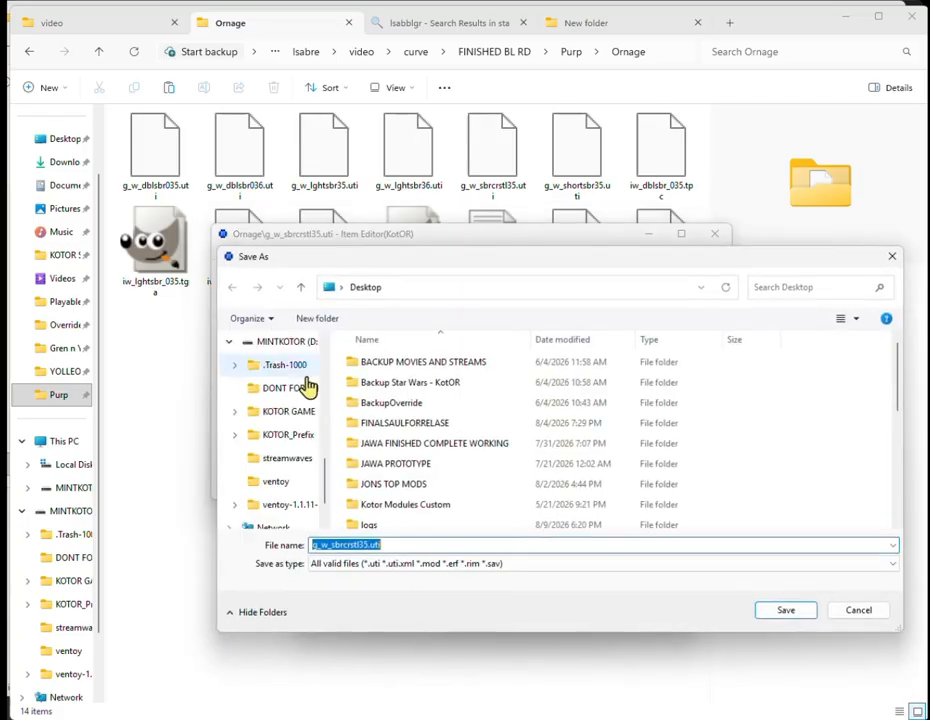
left_click(367, 545)
key("BackSpace")
type("6")
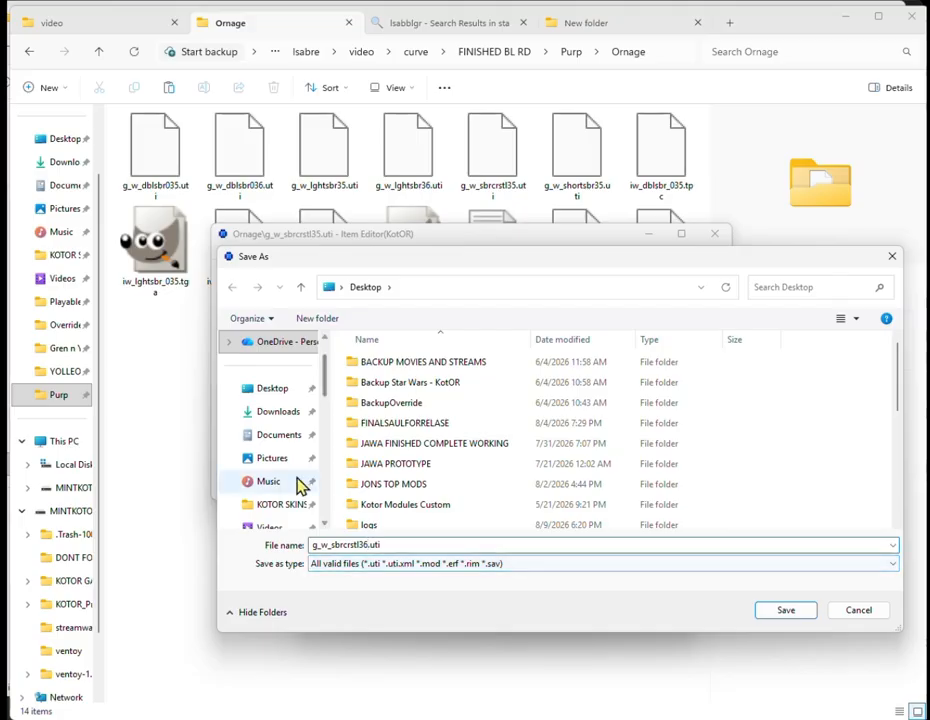
scroll(295, 490, "down", 3)
left_click(282, 508)
double_click(378, 372)
left_click(781, 607)
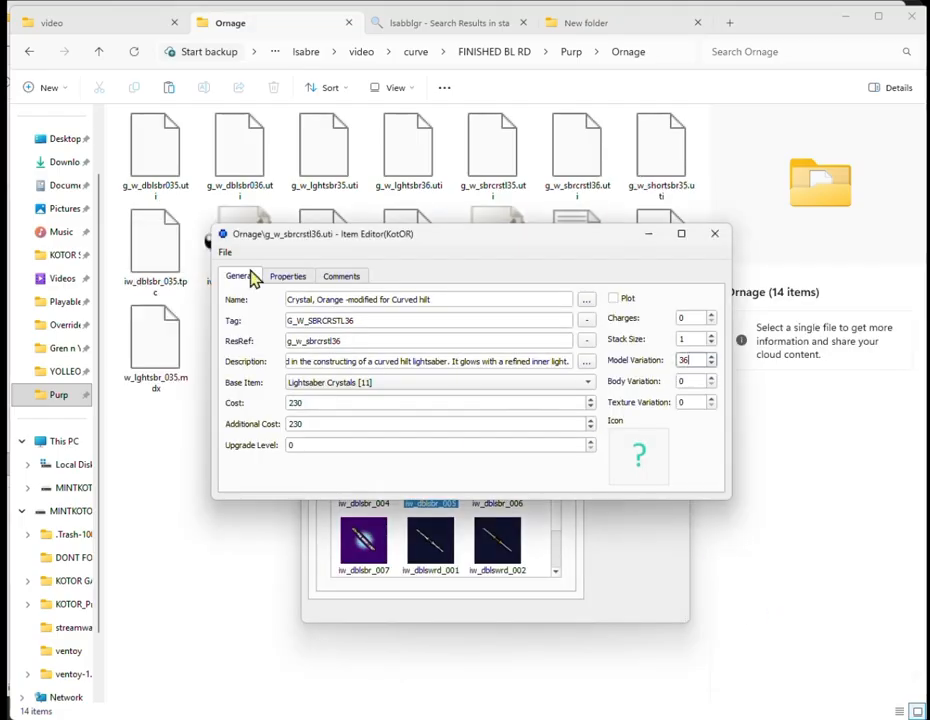
Open g_w_shortsbr35.uti, change its tag and ResRef to g_w_shortsbr36 and model variation to 36, and save it as g_w_shortsbr36.uti.
left_click(227, 253)
left_click(239, 288)
double_click(862, 384)
left_click(351, 322)
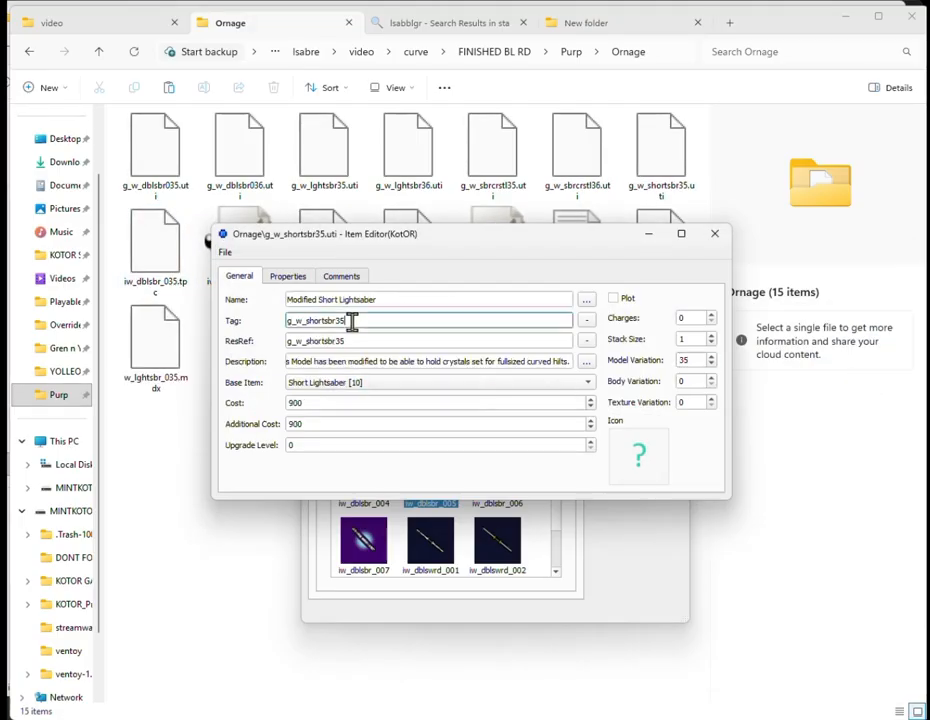
key("BackSpace")
type("6")
left_click(345, 343)
left_click(692, 362)
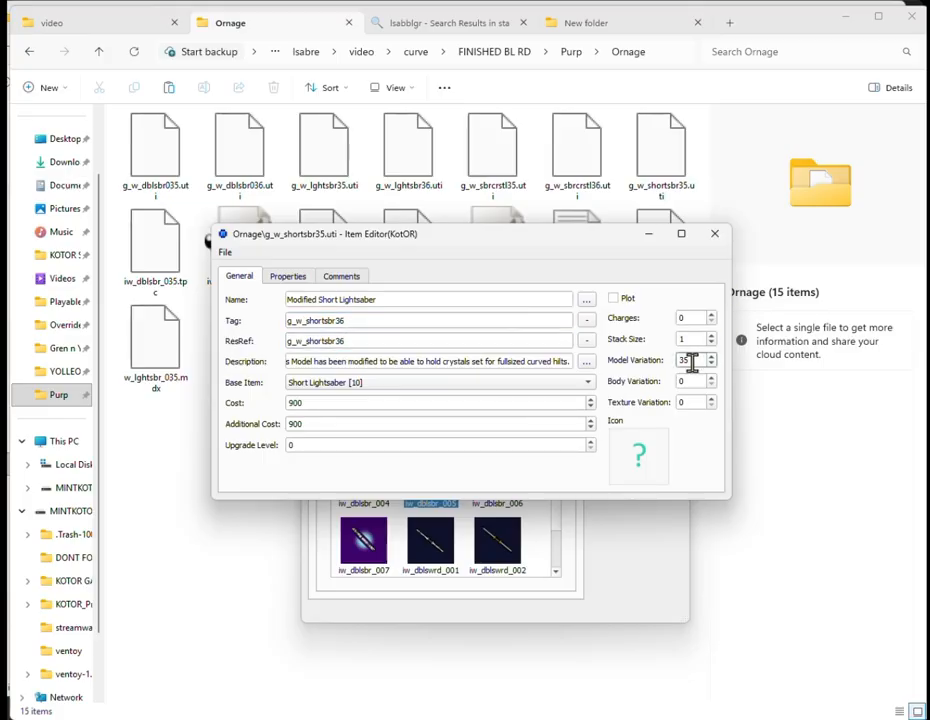
left_click(225, 252)
left_click(253, 301)
Delete g_w_dblsbr035.uti, g_w_lghtsbr35.uti, g_w_sbrcrstl35.uti and g_w_shortsbr35.uti from the Ornage folder.
left_click(645, 155, "ctrl")
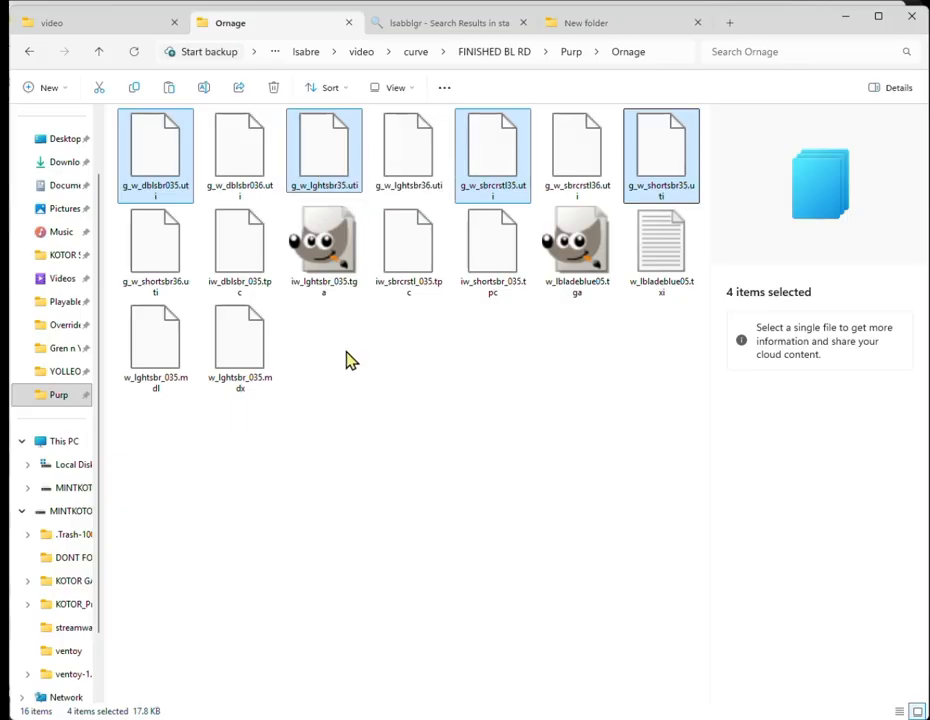
key("Delete")
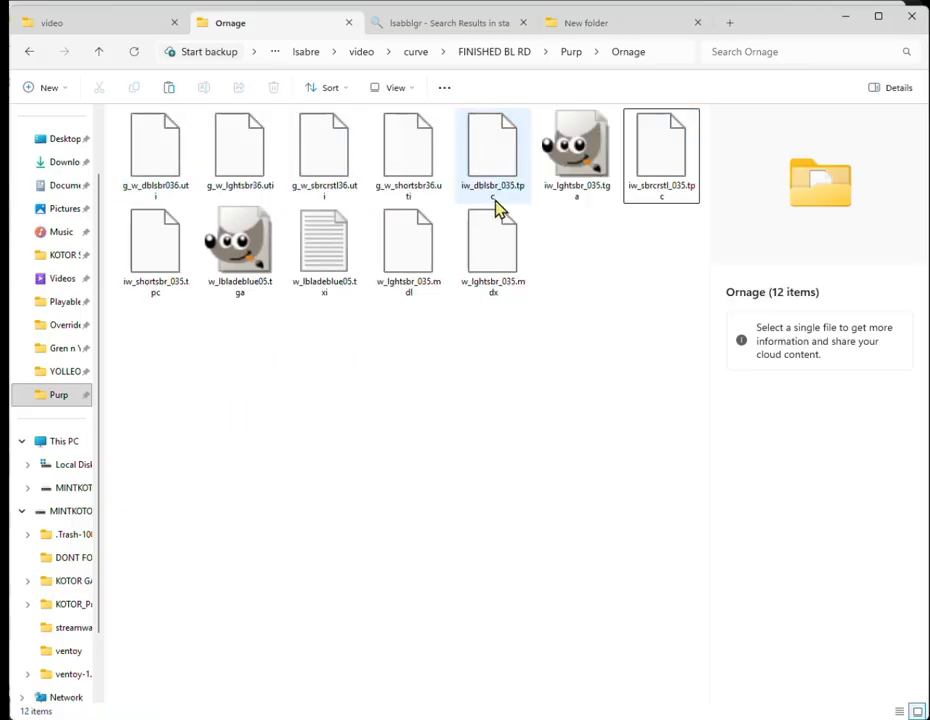
Open iw_lghtsbr_035.tga and w_lbladeblue05.tga from the Ornage folder in GIMP.
left_click(594, 192)
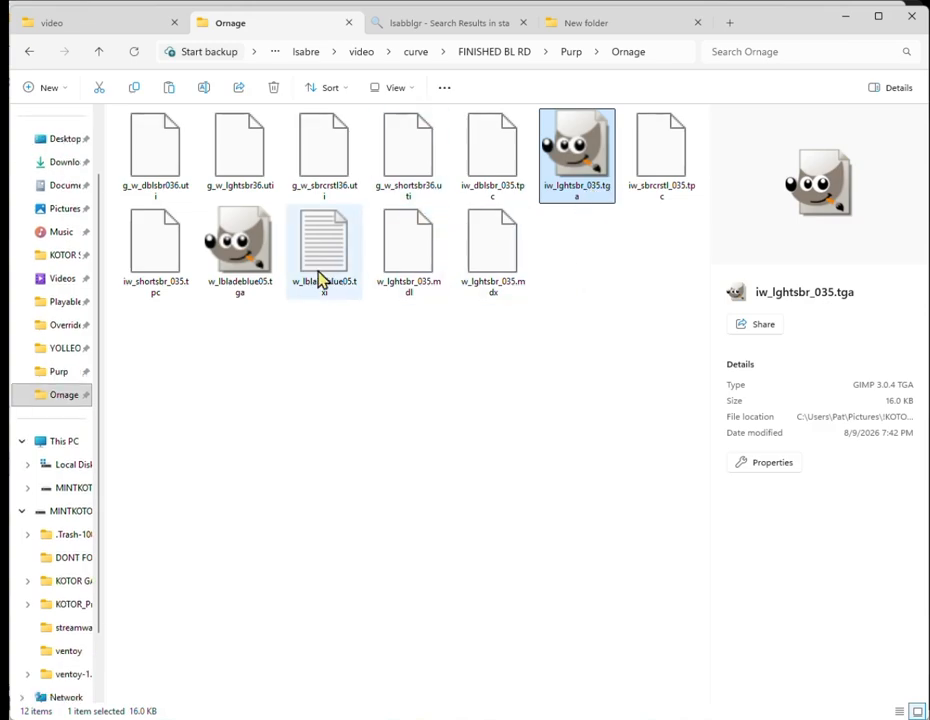
left_click(242, 270)
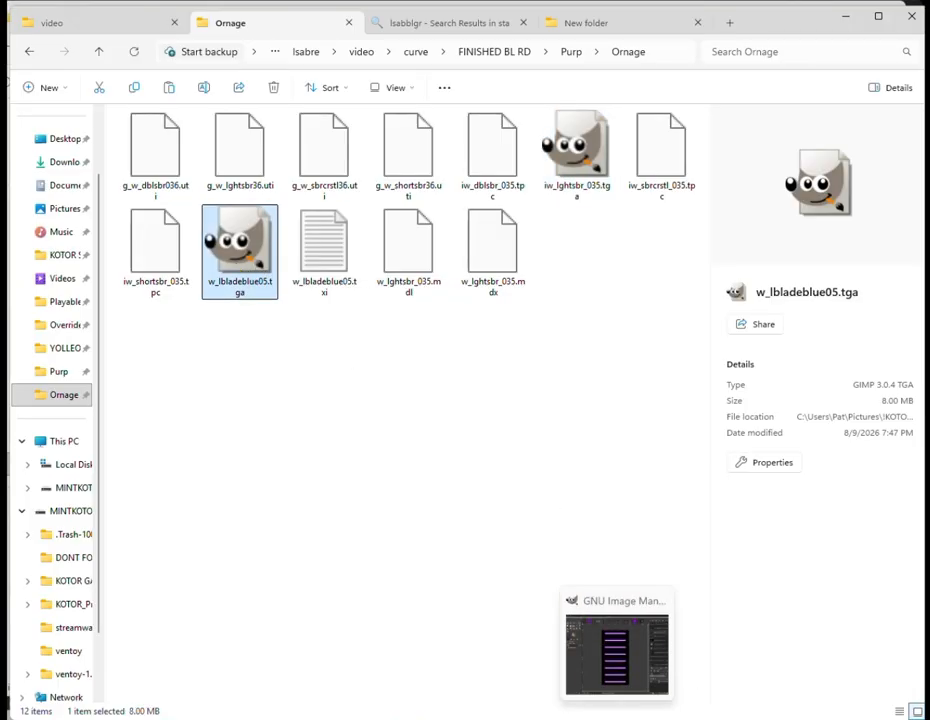
left_click(616, 718)
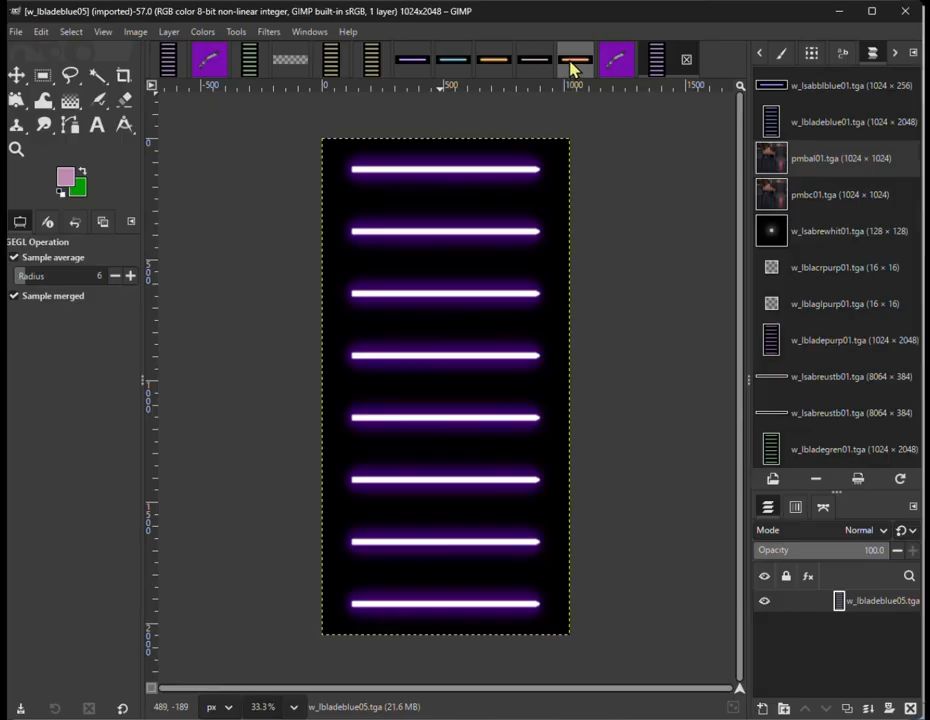
Start a Color Exchange on the iw_lghtsbr_035 icon image with its purple background sampled as the source colour.
left_click(615, 63)
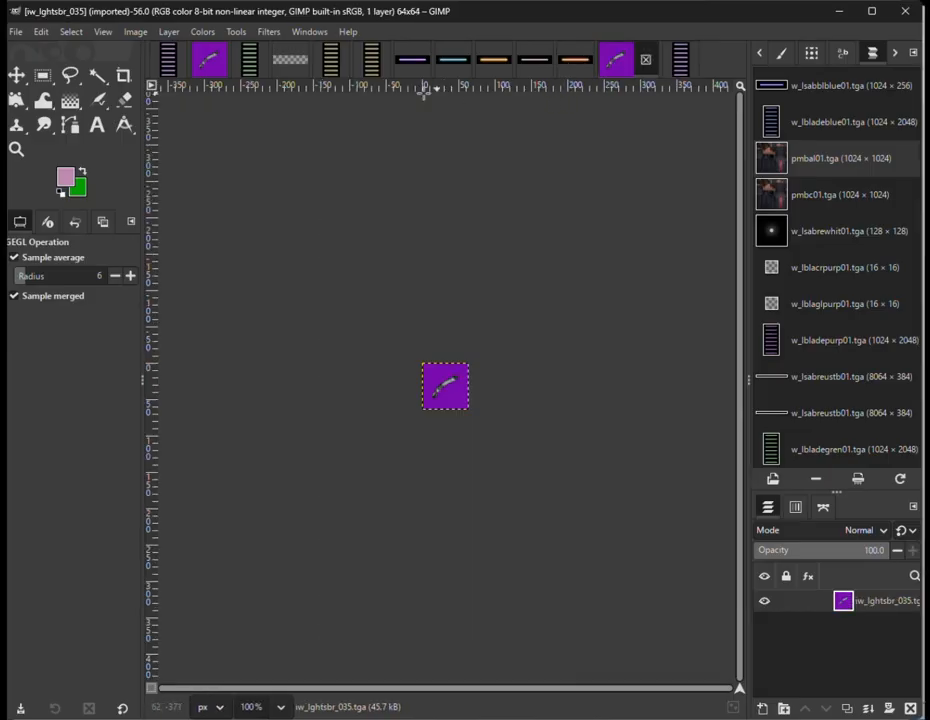
left_click(200, 32)
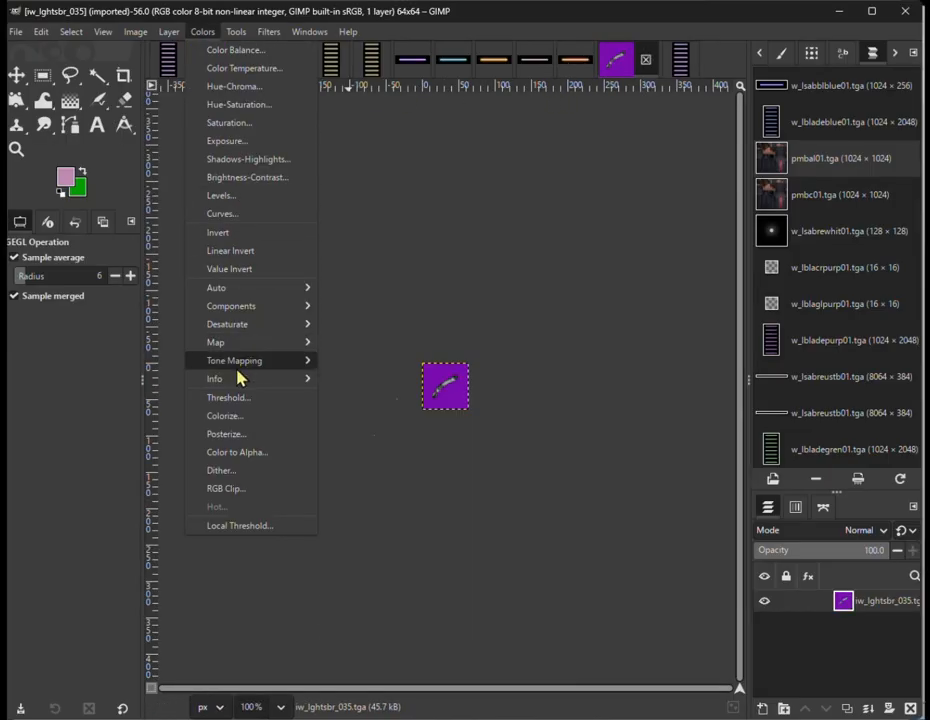
mouse_move(267, 367)
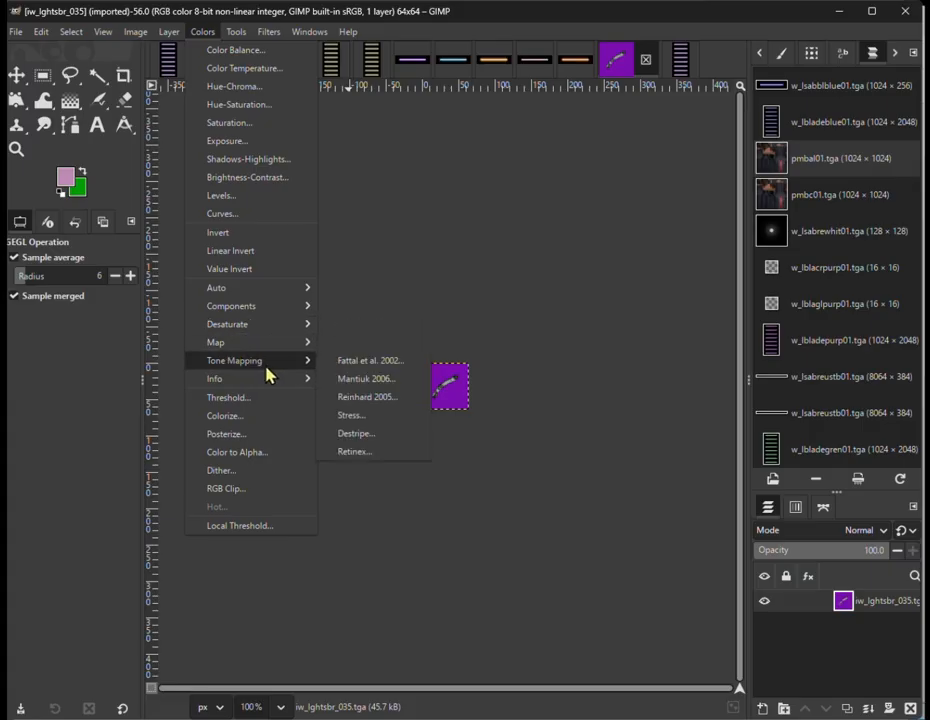
mouse_move(265, 342)
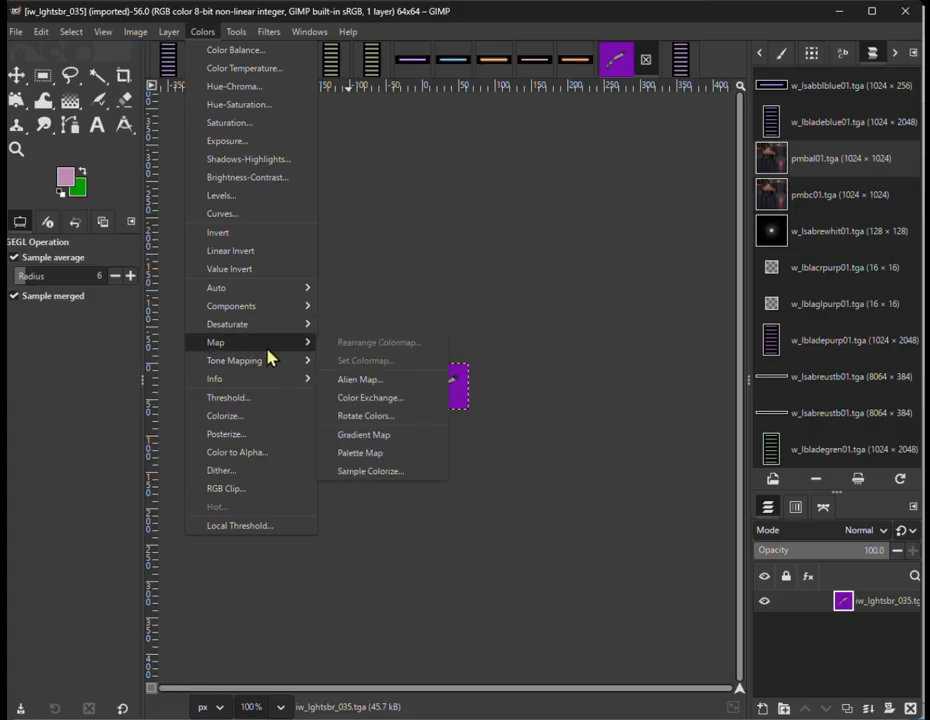
left_click(366, 399)
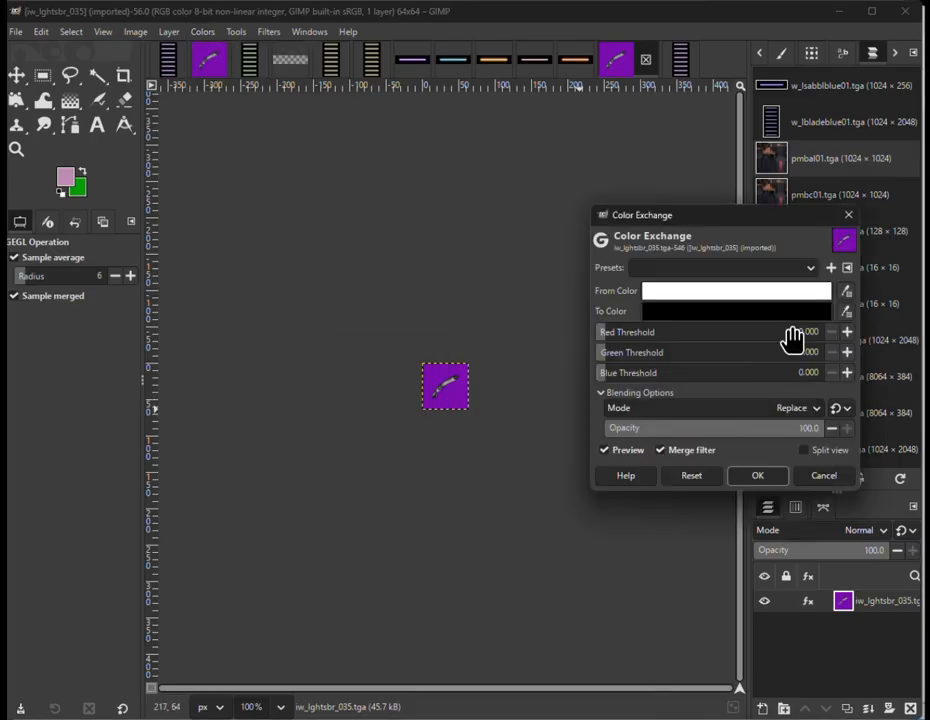
left_click(437, 390)
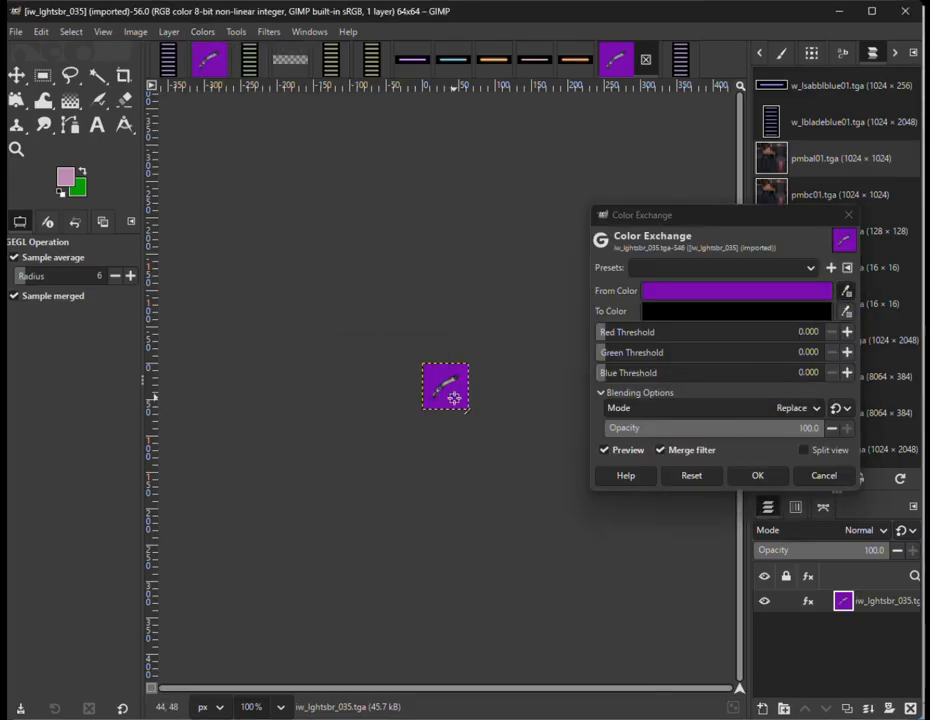
Set the Color Exchange target colour to a saturated dark orange, d15e00, starting from the saved orange swatch.
left_click(822, 311)
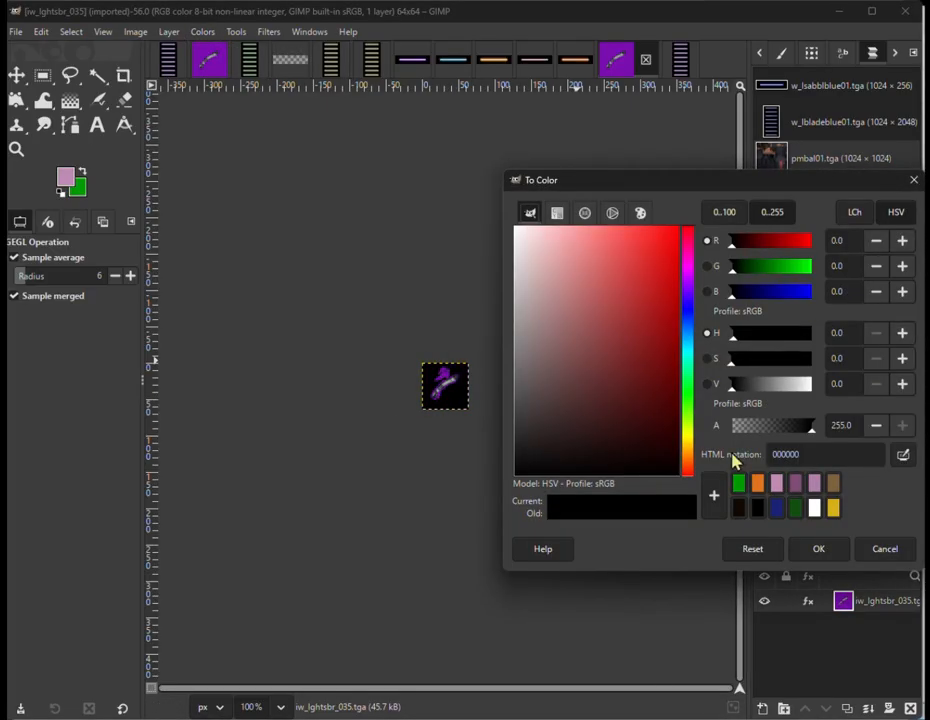
left_click(763, 485)
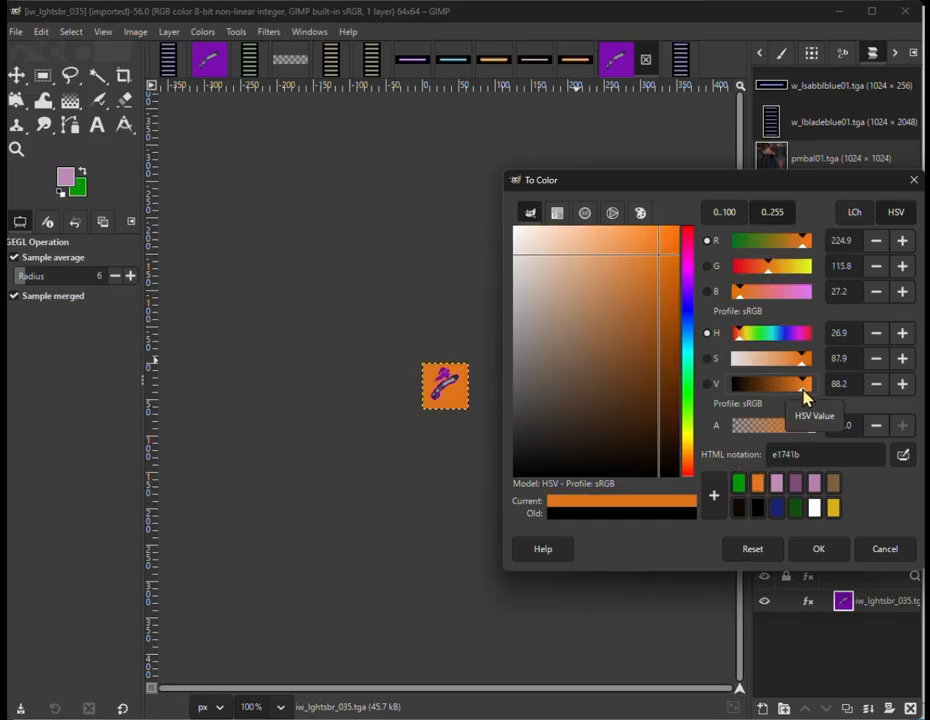
left_click_drag(800, 391, 797, 391)
left_click_drag(802, 364, 819, 364)
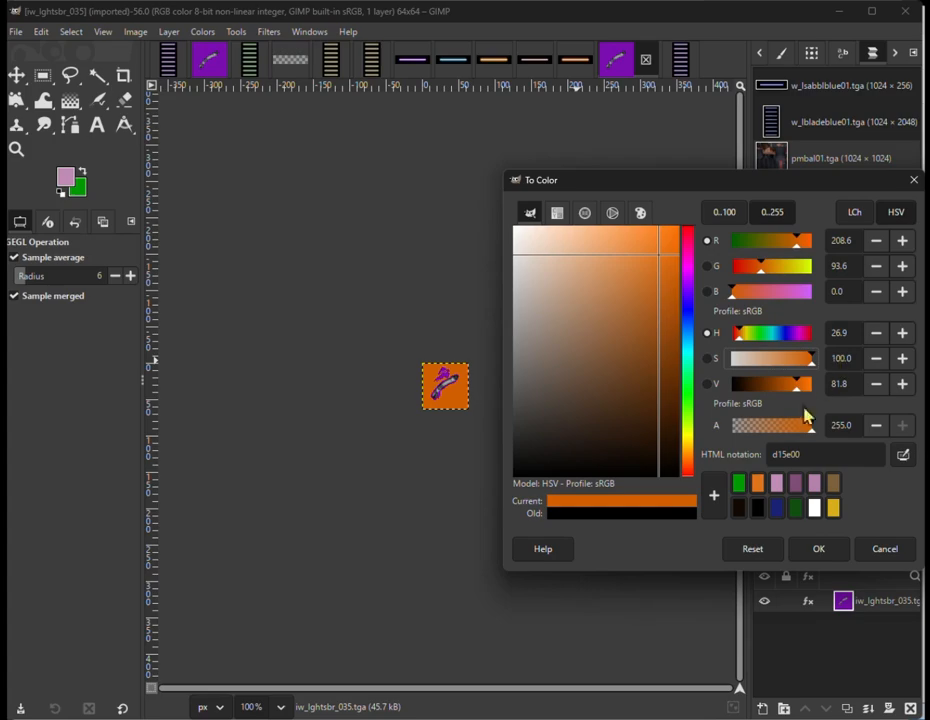
left_click(815, 552)
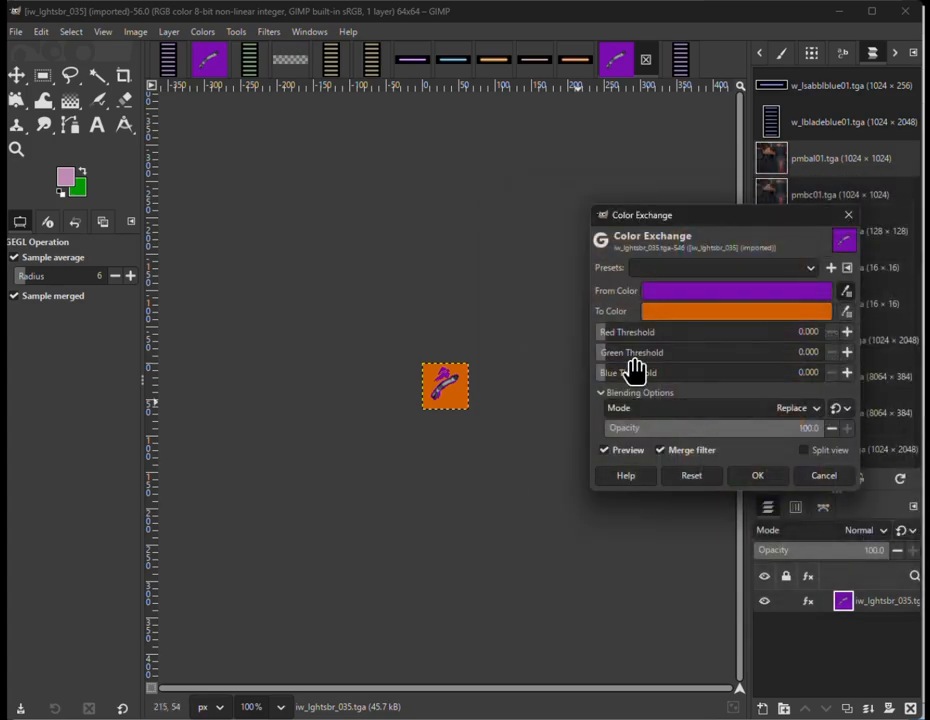
Raise the red threshold to 0.219, the green to 0.236 and the blue to at least 0.183, and apply the colour exchange.
left_click_drag(633, 358, 640, 340)
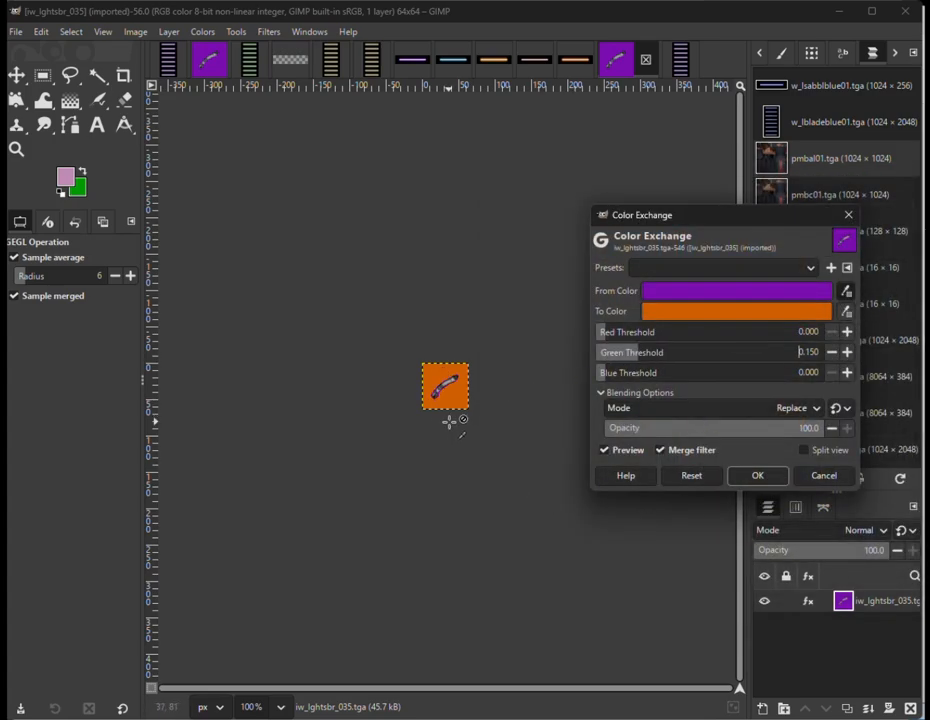
scroll(437, 420, "up", 3, "ctrl")
scroll(440, 418, "up", 2, "ctrl")
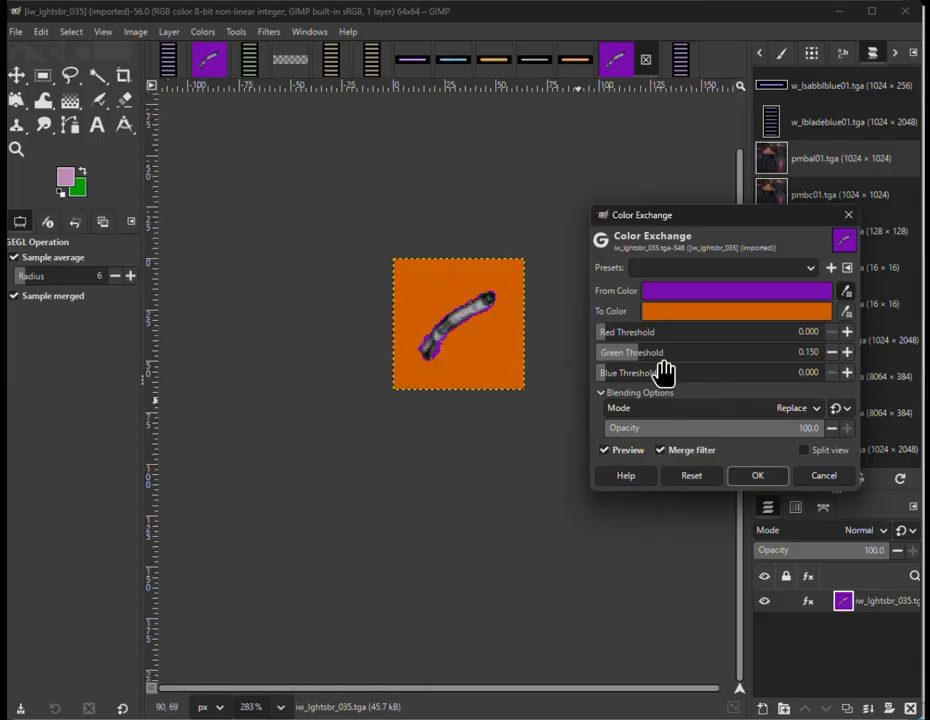
scroll(639, 374, "up", 5)
scroll(642, 334, "up", 5)
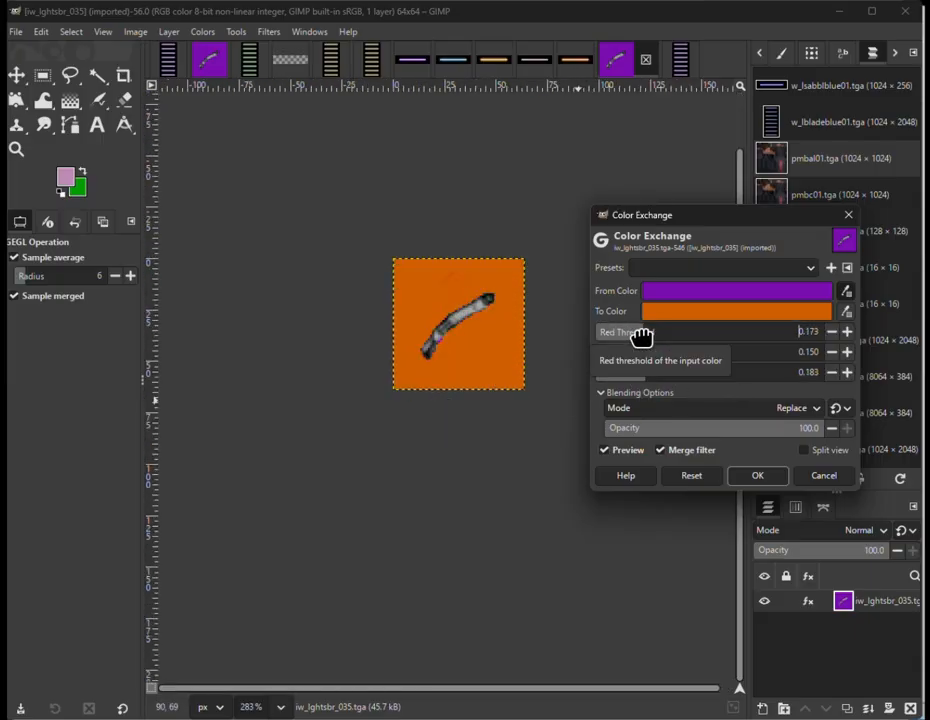
scroll(647, 334, "up", 1)
scroll(648, 359, "up", 3)
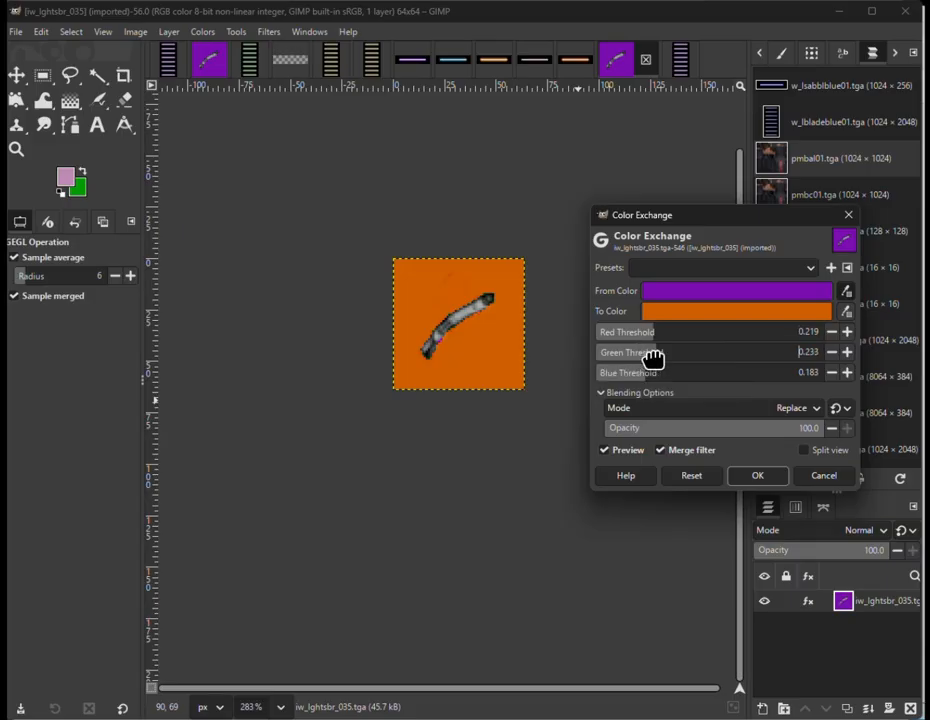
scroll(650, 380, "up", 4)
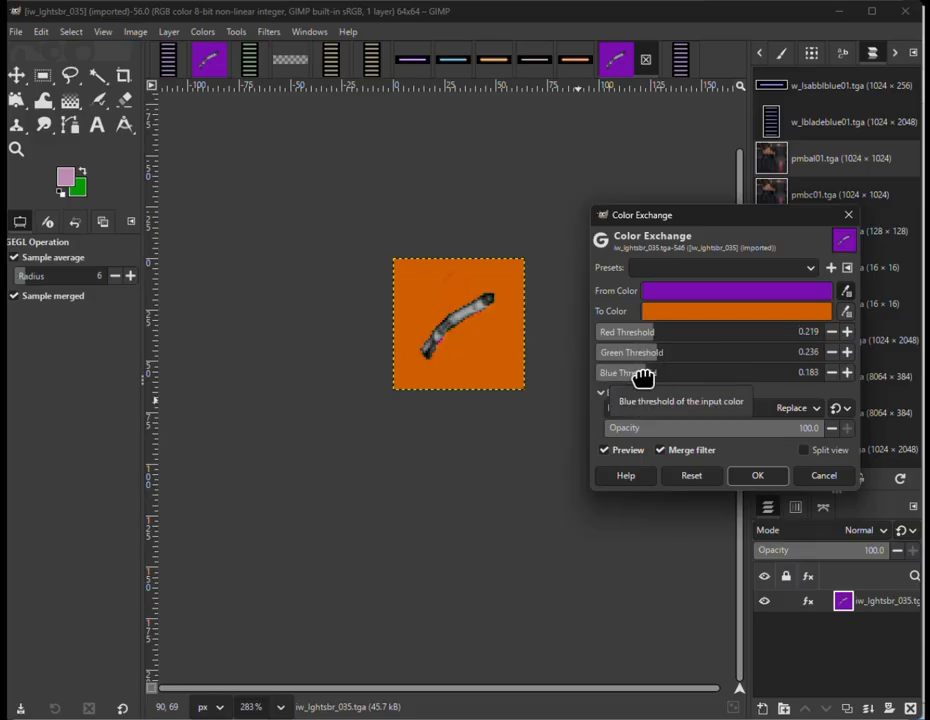
left_click(757, 477)
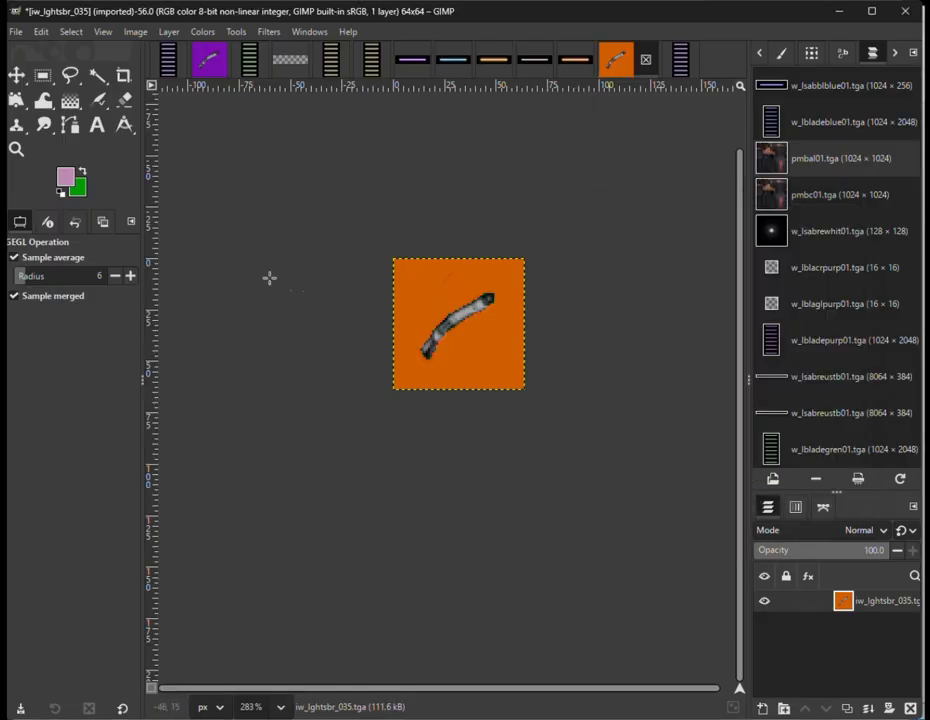
Export the orange icon image to the Ornage folder as iw_lghtsbr_036.tga with a bottom-left origin.
left_click(17, 31)
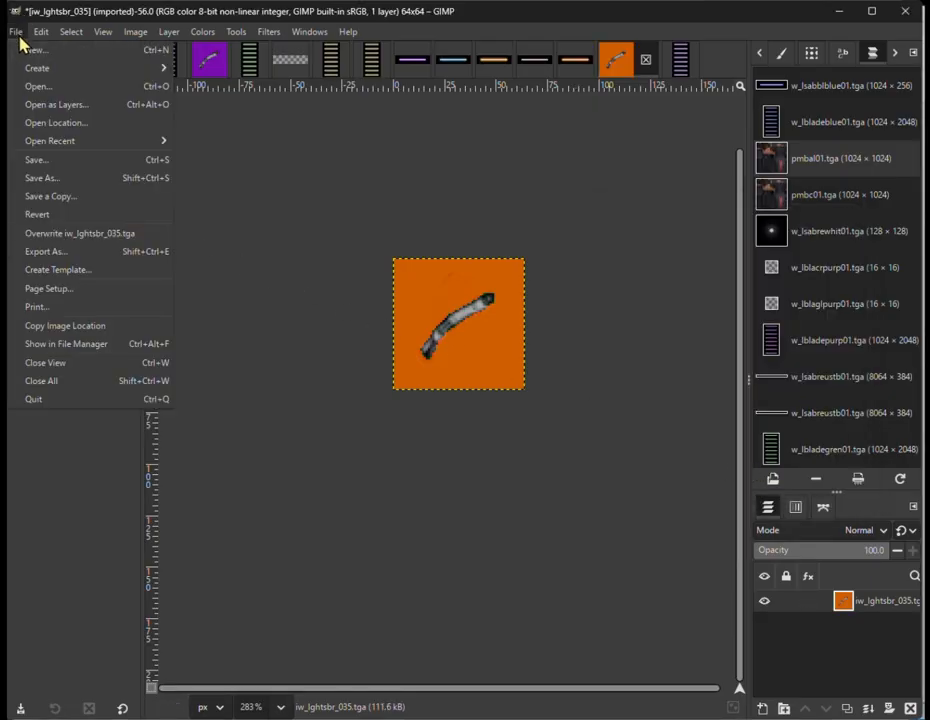
left_click(75, 253)
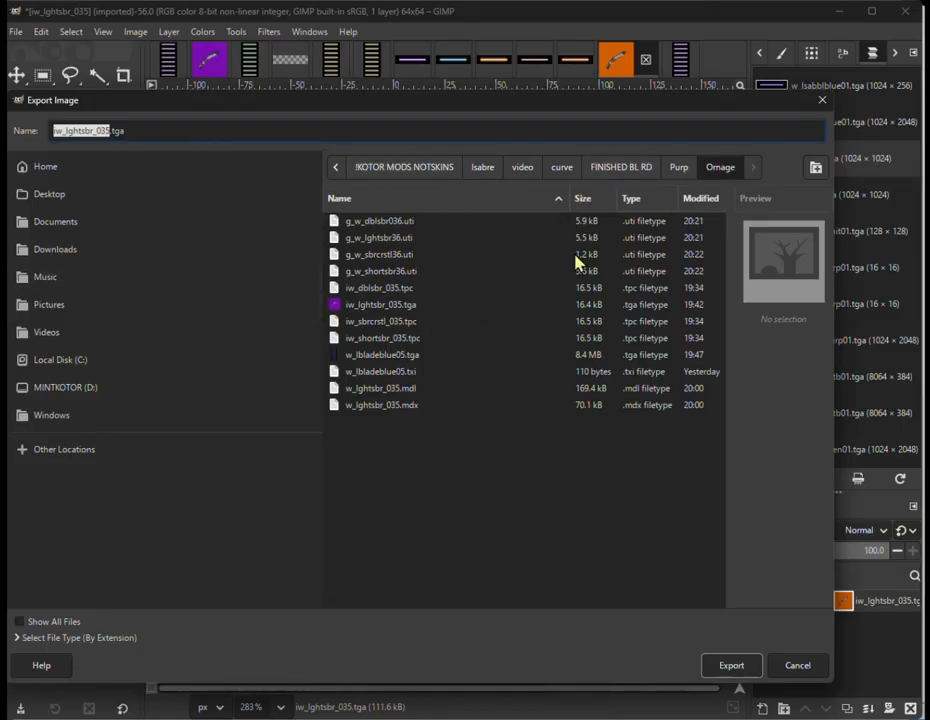
left_click(388, 305)
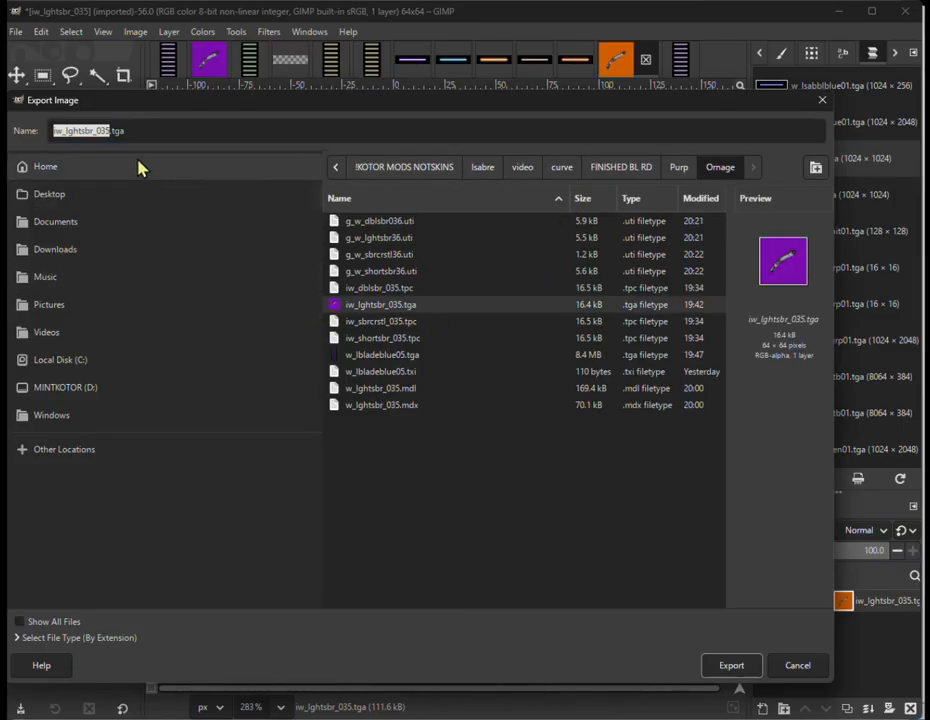
left_click(109, 130)
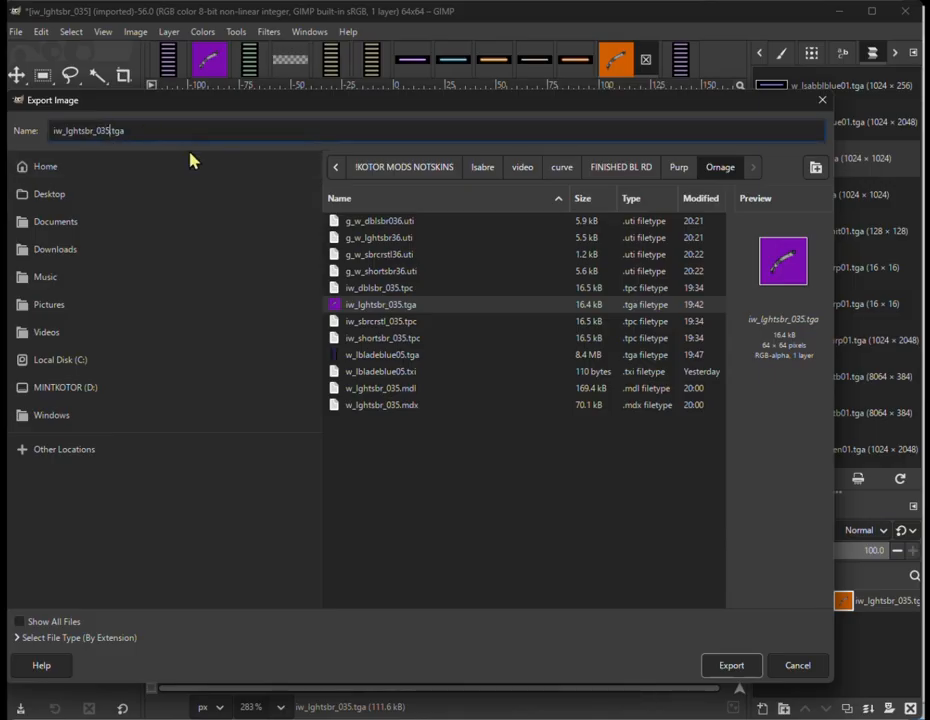
key("BackSpace")
type("6")
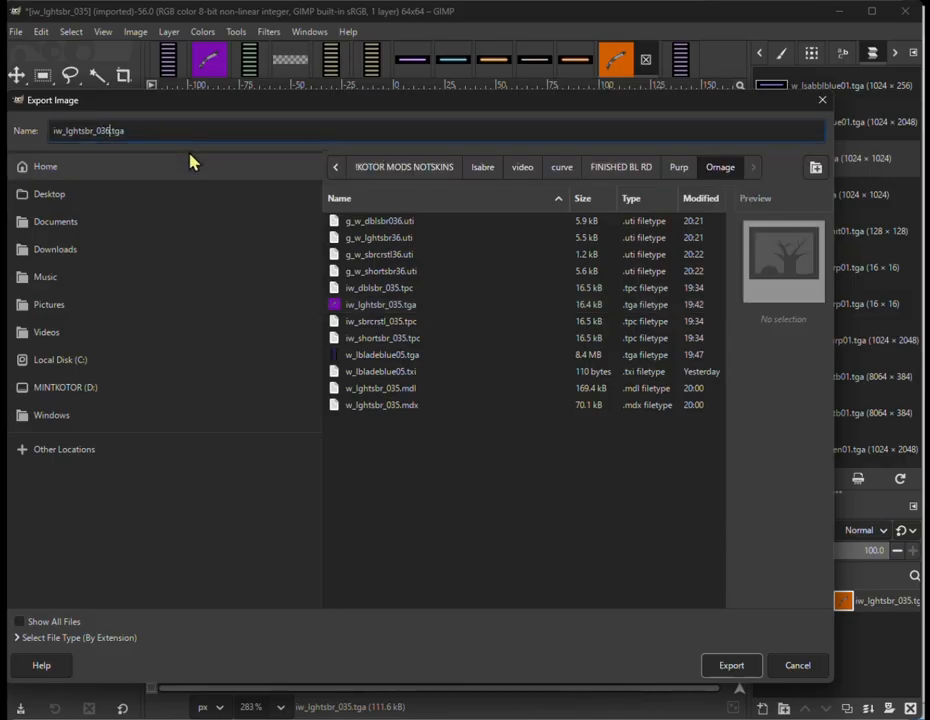
left_click(714, 666)
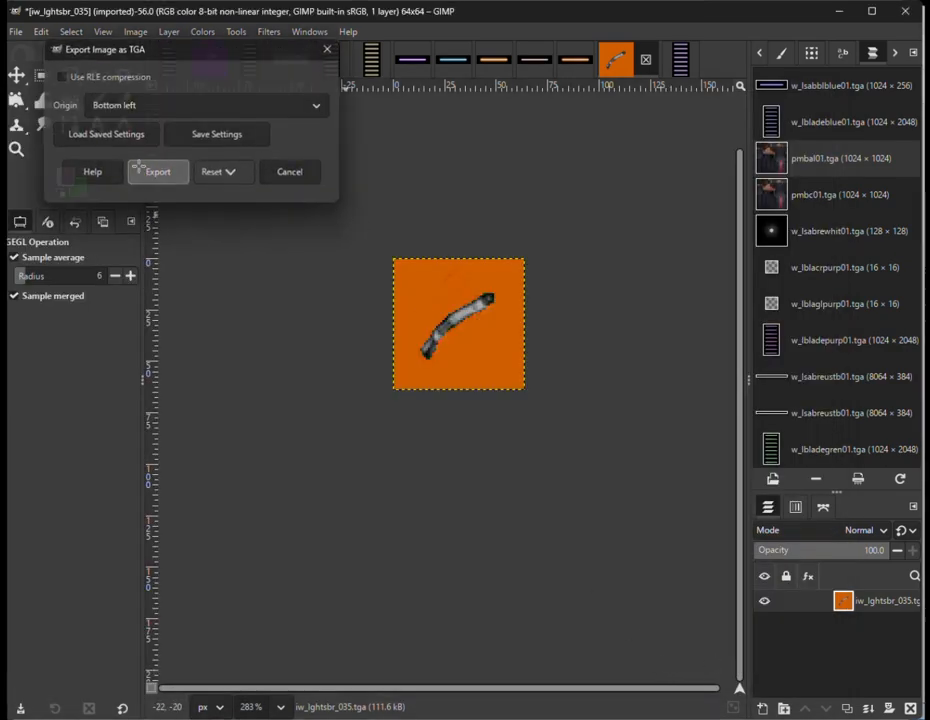
left_click(155, 172)
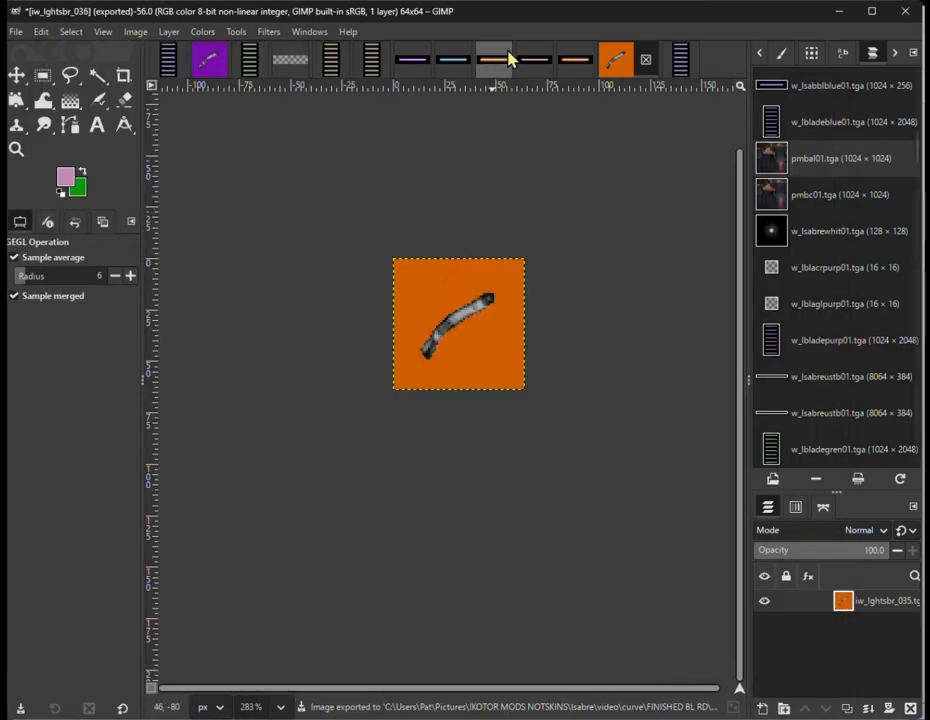
Copy the orange blade strip from w_lsabblgold01.tga and bring up the purple w_lbladeblue05 blade sheet.
left_click(572, 62)
left_click(47, 38)
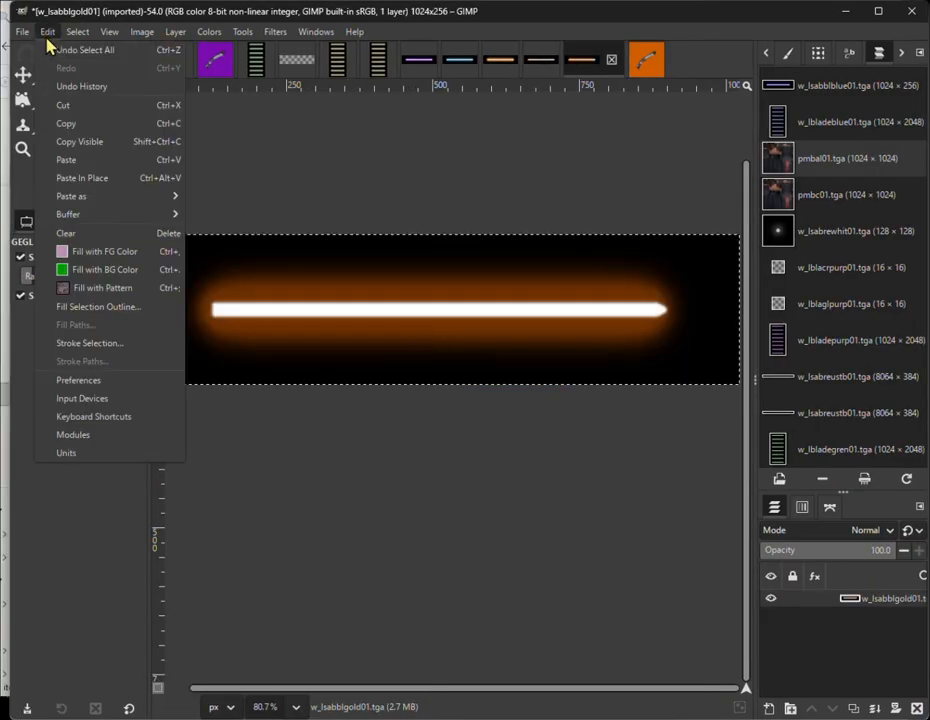
left_click(66, 123)
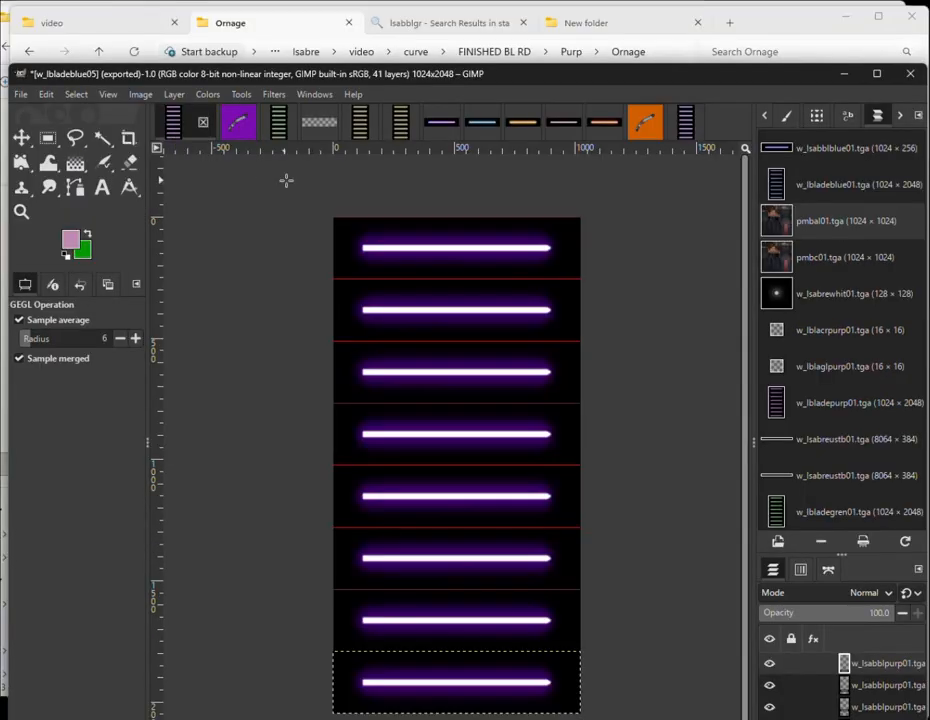
left_click_drag(162, 83, 216, 19)
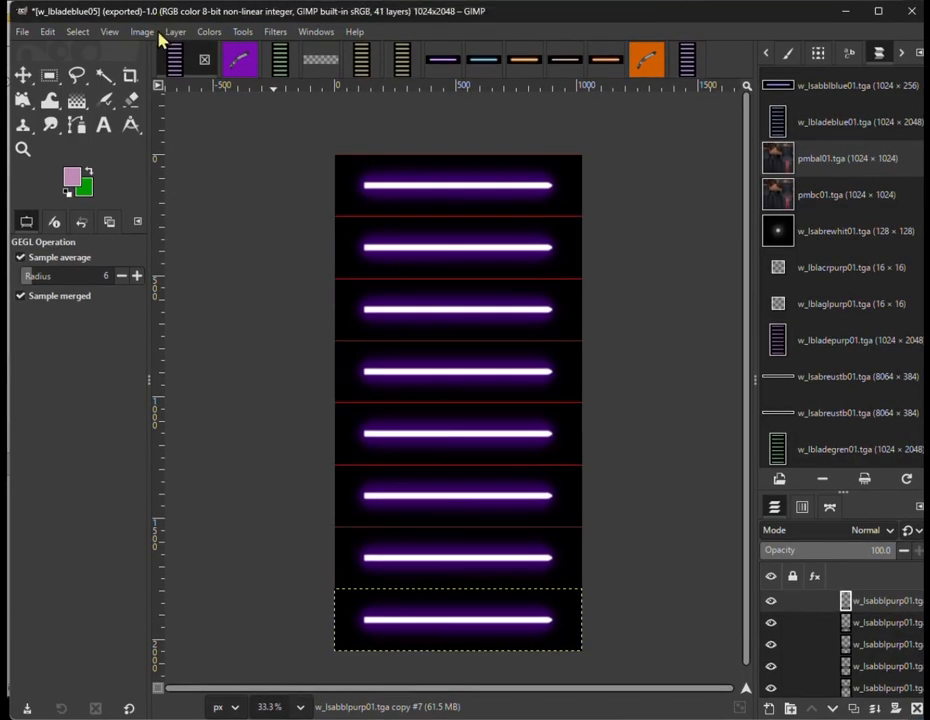
Check the pixel dimensions of the w_lsabblgold01 blade strip in Scale Image without rescaling it.
left_click(142, 34)
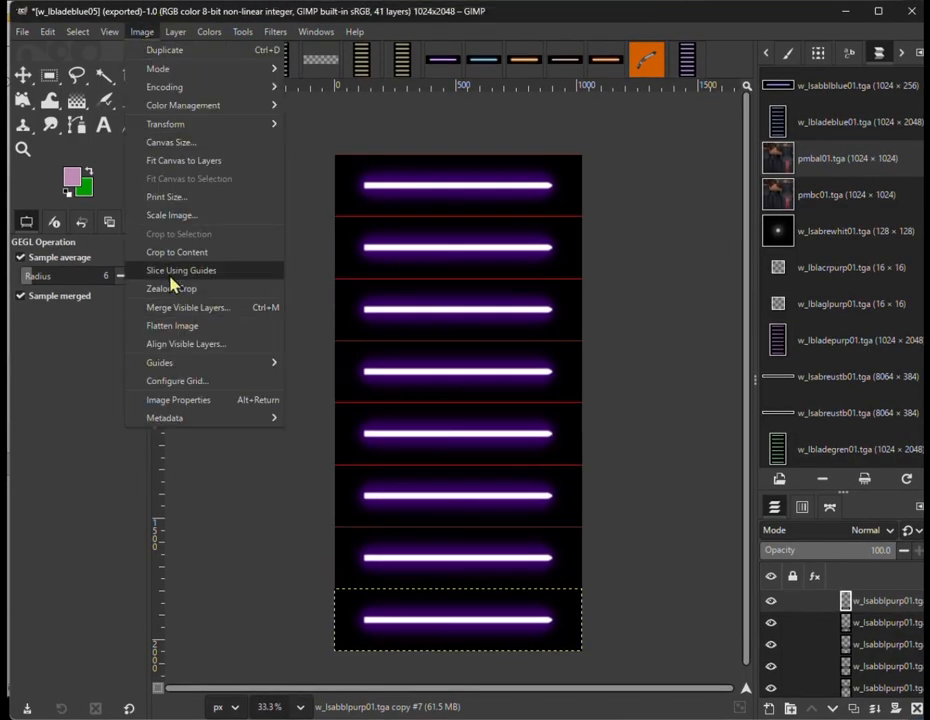
left_click(600, 62)
left_click(600, 62)
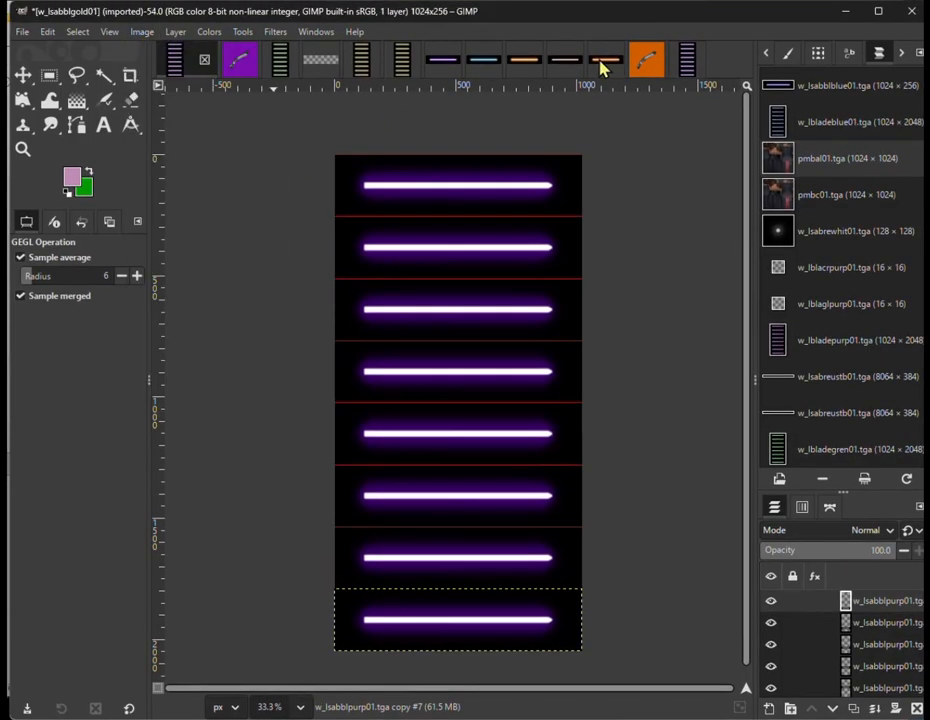
left_click(141, 32)
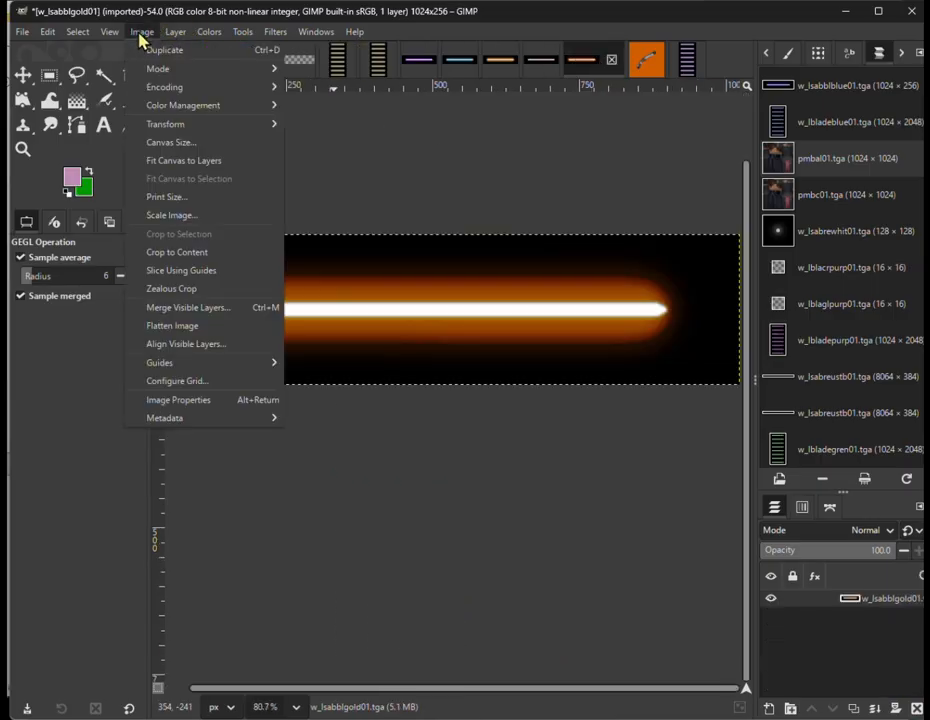
left_click(173, 213)
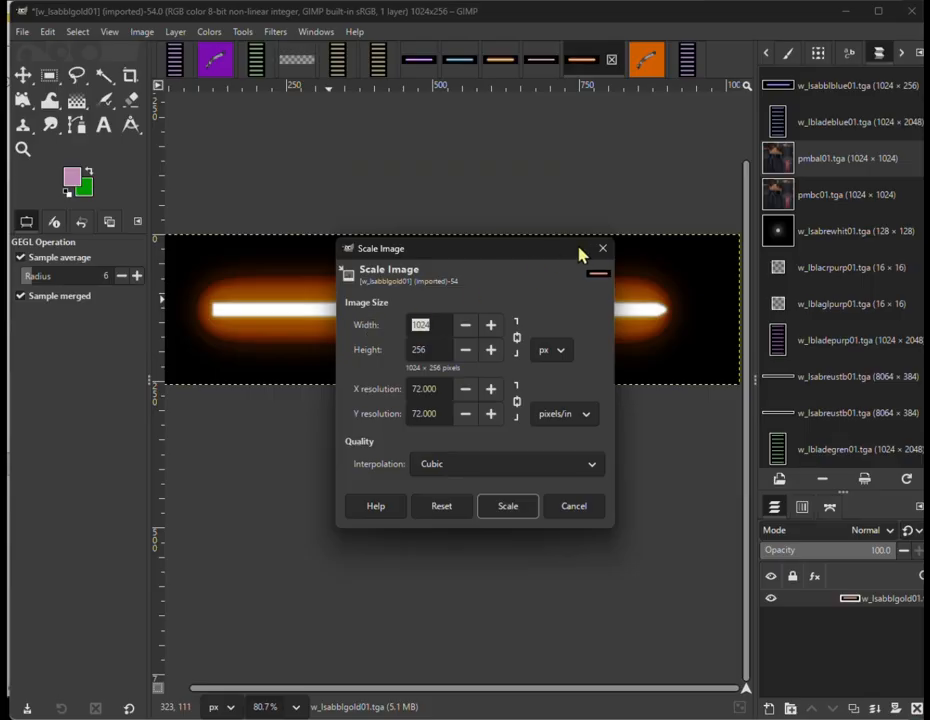
left_click(603, 248)
Check the grid spacing and the snap-to-grid option of the w_lbladeblue05 blade sheet without changing them.
left_click(174, 59)
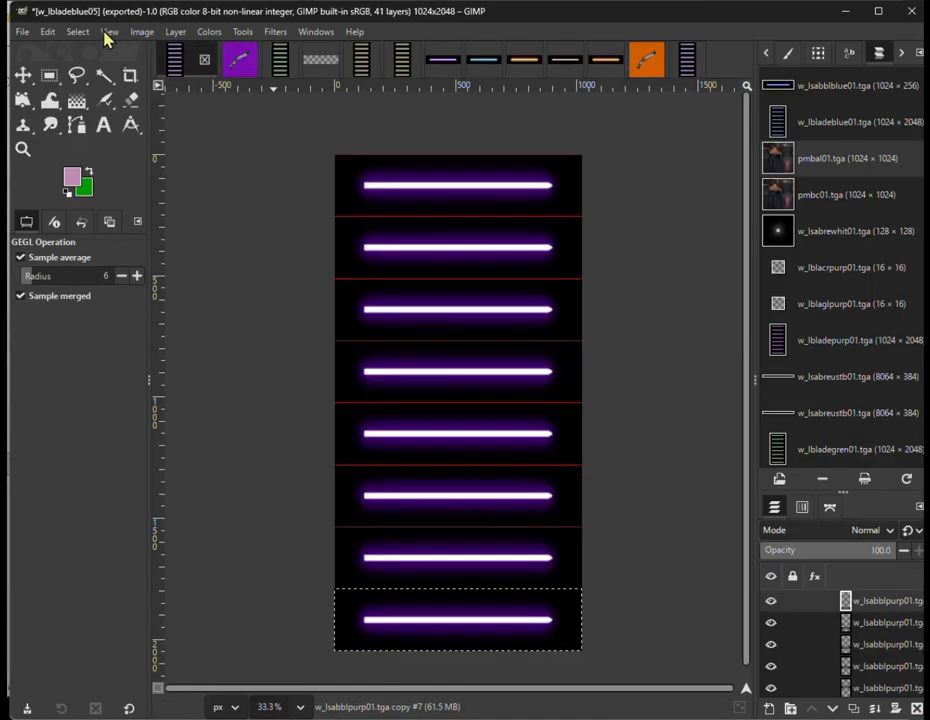
left_click(141, 32)
left_click(231, 383)
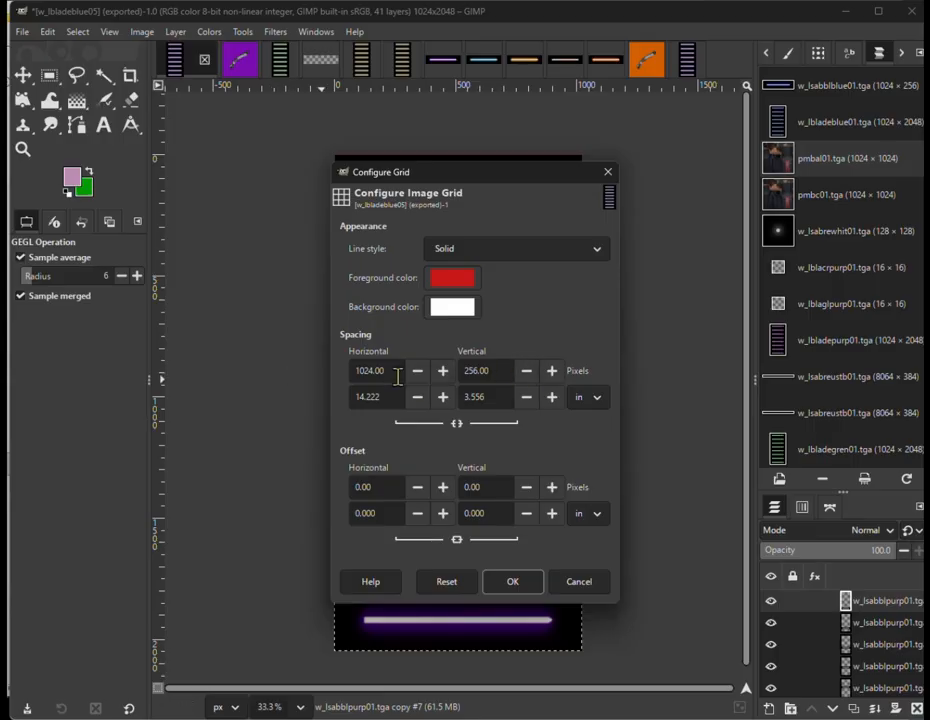
left_click(570, 582)
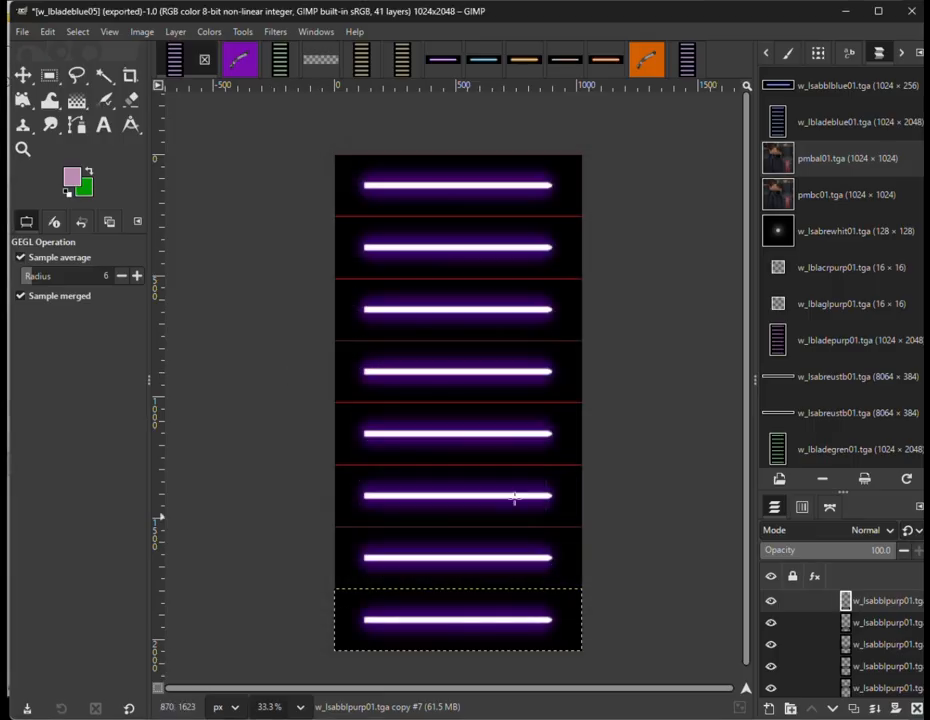
left_click(141, 32)
mouse_move(110, 35)
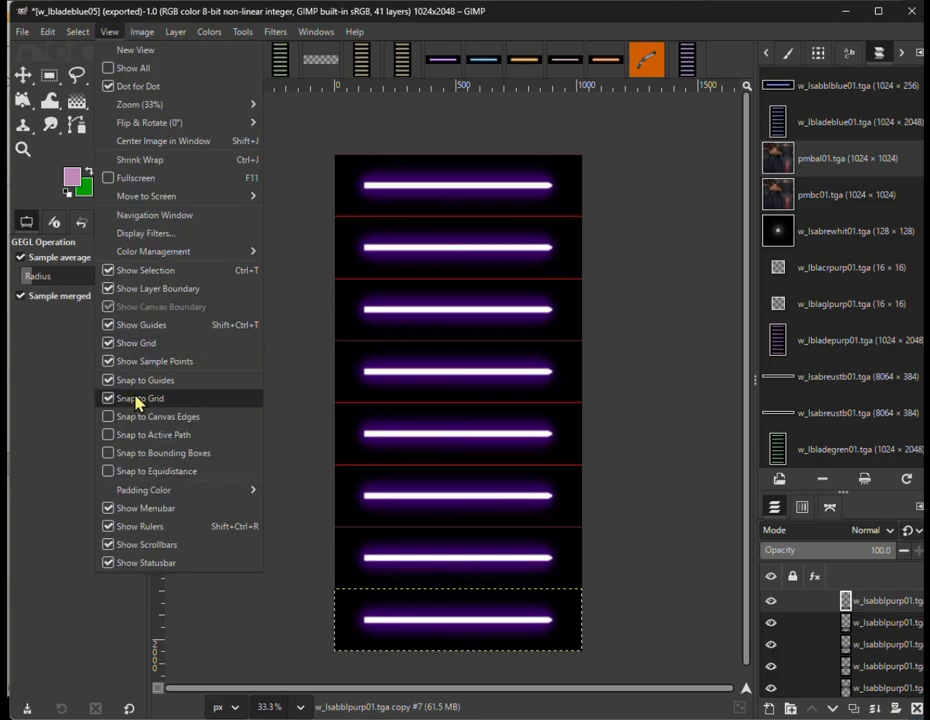
Copy the orange blade layer from w_lsabblgold01 and paste it in place into the w_lbladeblue05 blade sheet.
left_click(598, 65)
left_click(598, 65)
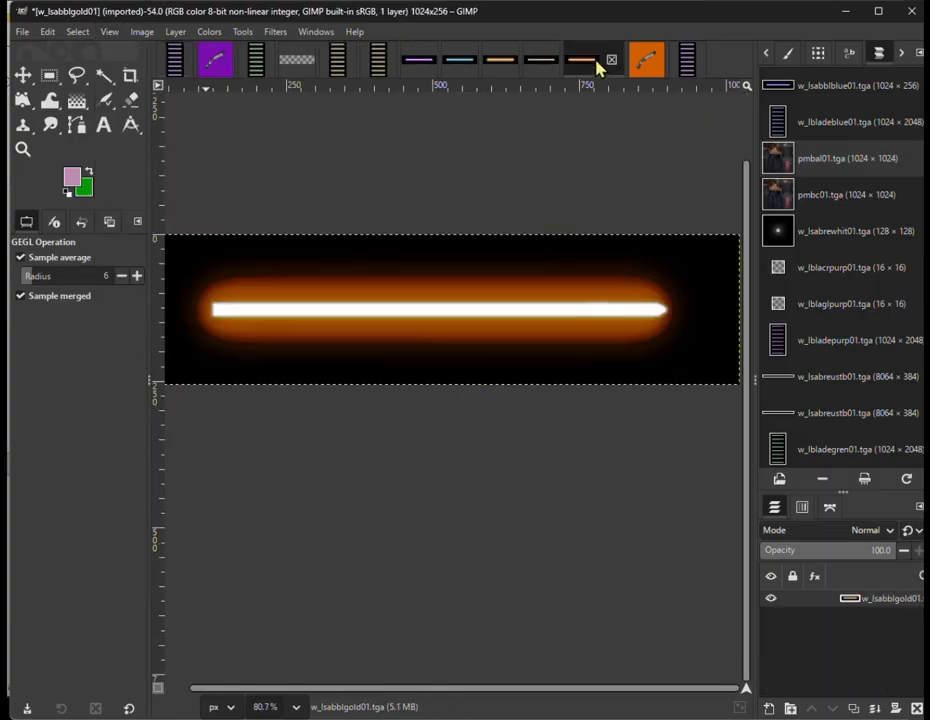
left_click(90, 33)
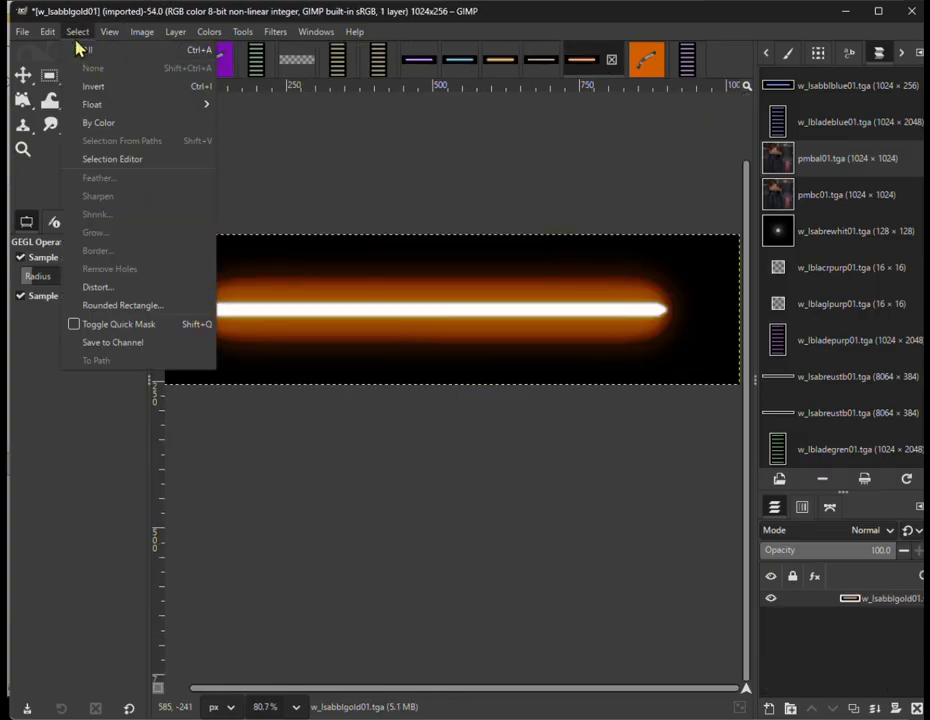
mouse_move(48, 37)
left_click(65, 123)
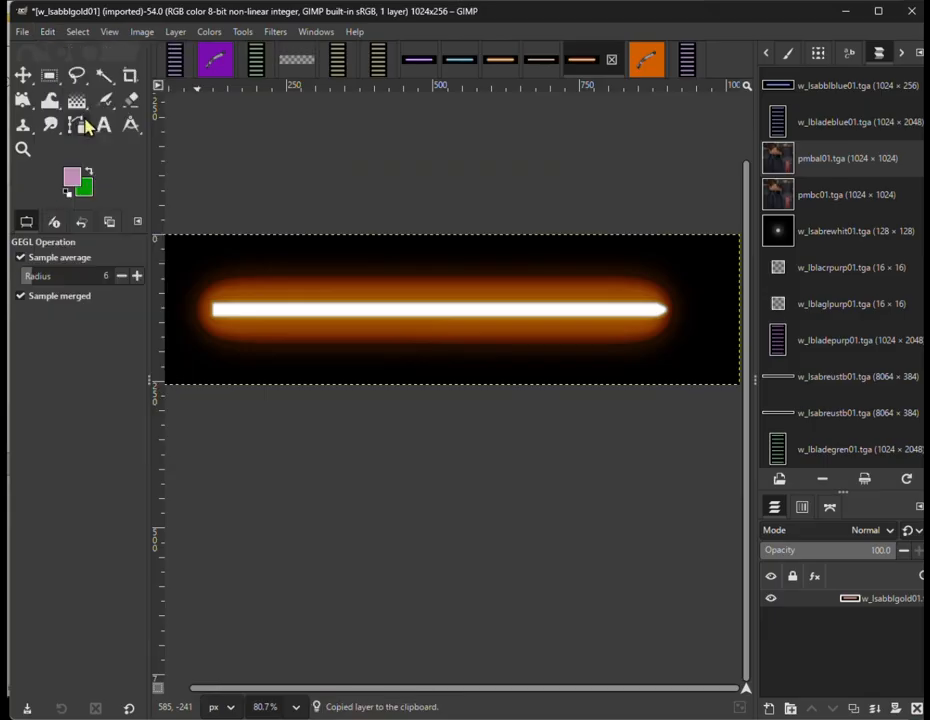
left_click(196, 59)
left_click(48, 32)
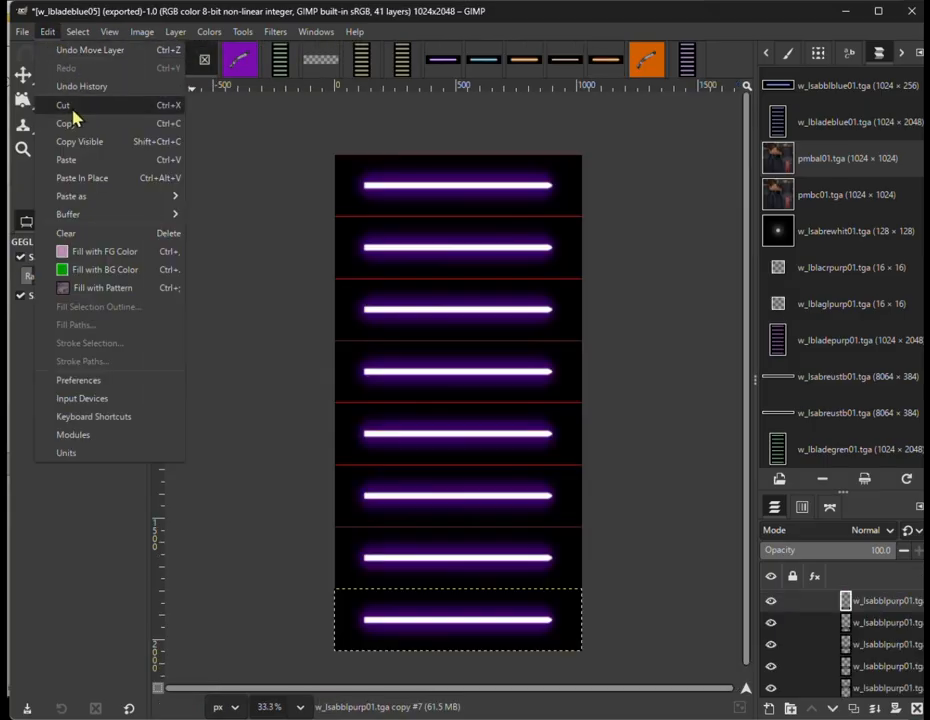
left_click(72, 177)
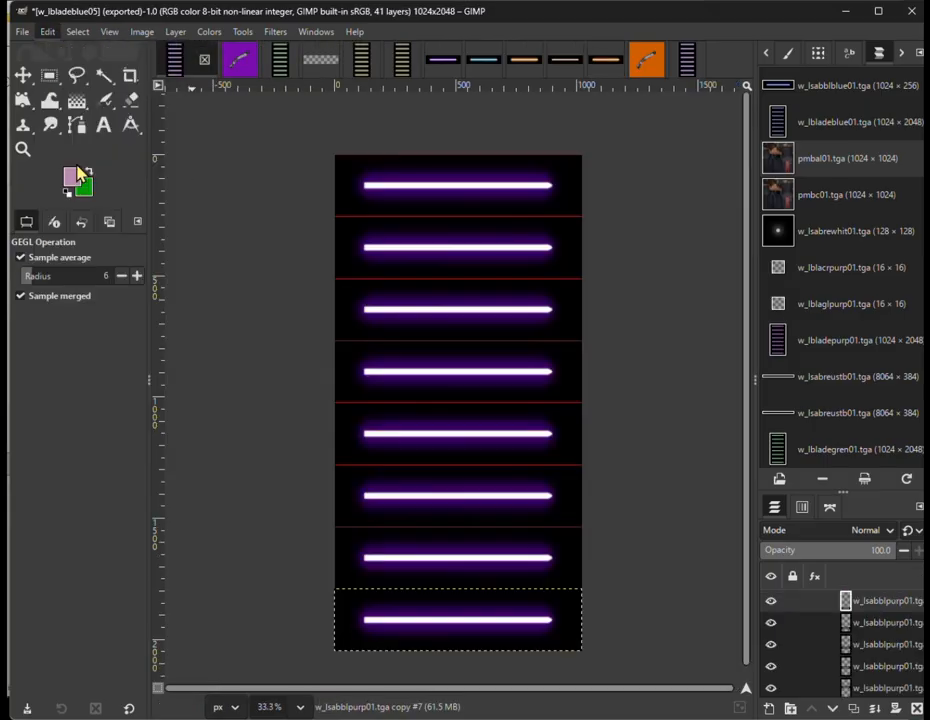
Duplicate the orange blade layer and move the copies up along the grid to cover every remaining purple blade row.
left_click(24, 78)
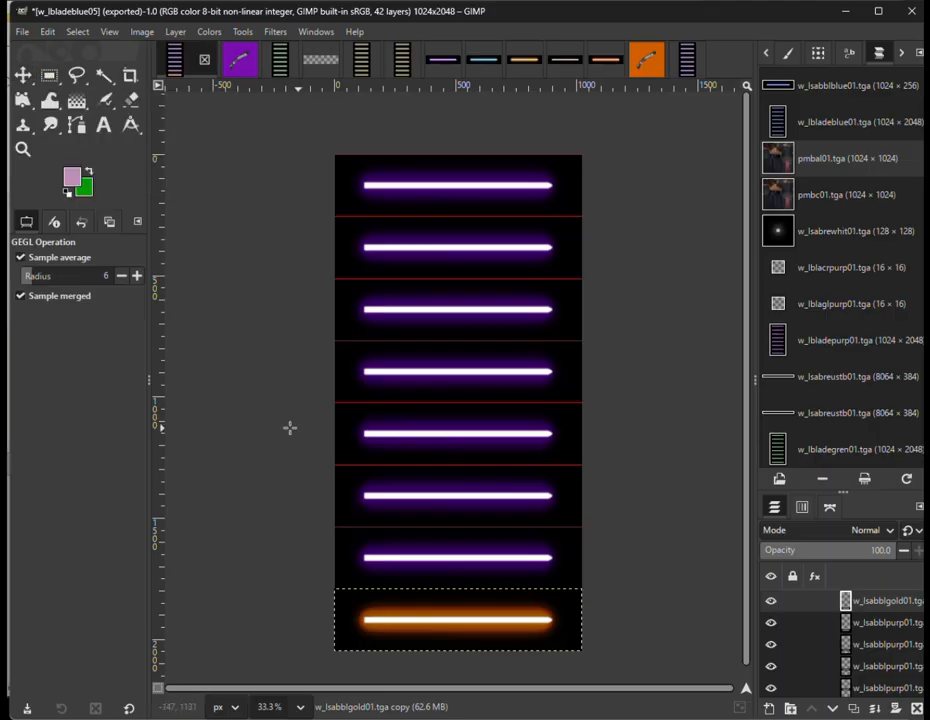
key("shift+ctrl+d")
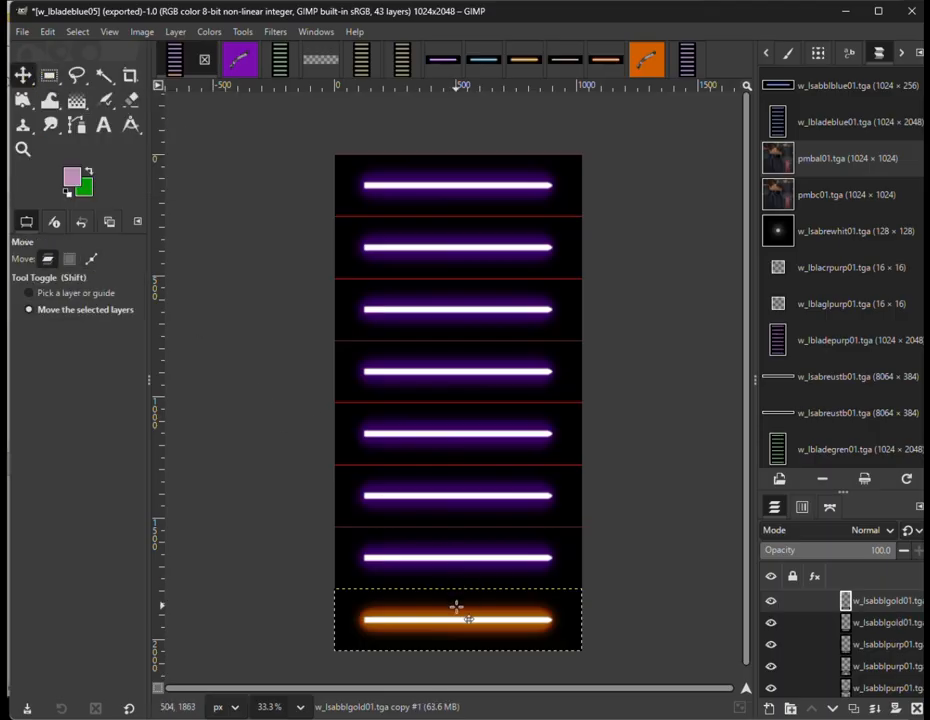
left_click_drag(452, 605, 468, 204)
key("shift+ctrl+d")
key("shift+ctrl+d")
key("shift+ctrl+d")
key("shift+ctrl+d")
key("shift+ctrl+d")
key("shift+ctrl+d")
key("shift+ctrl+d")
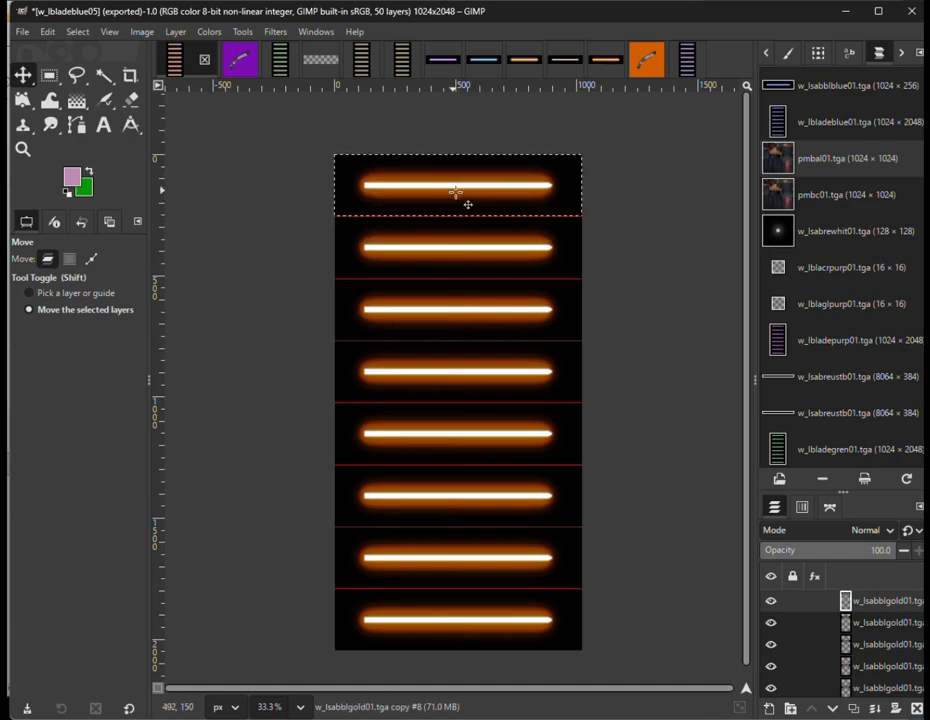
Export the orange blade sheet to the Ornage folder as w_lbladeblue06.tga with a bottom-left origin.
left_click(18, 31)
left_click(66, 252)
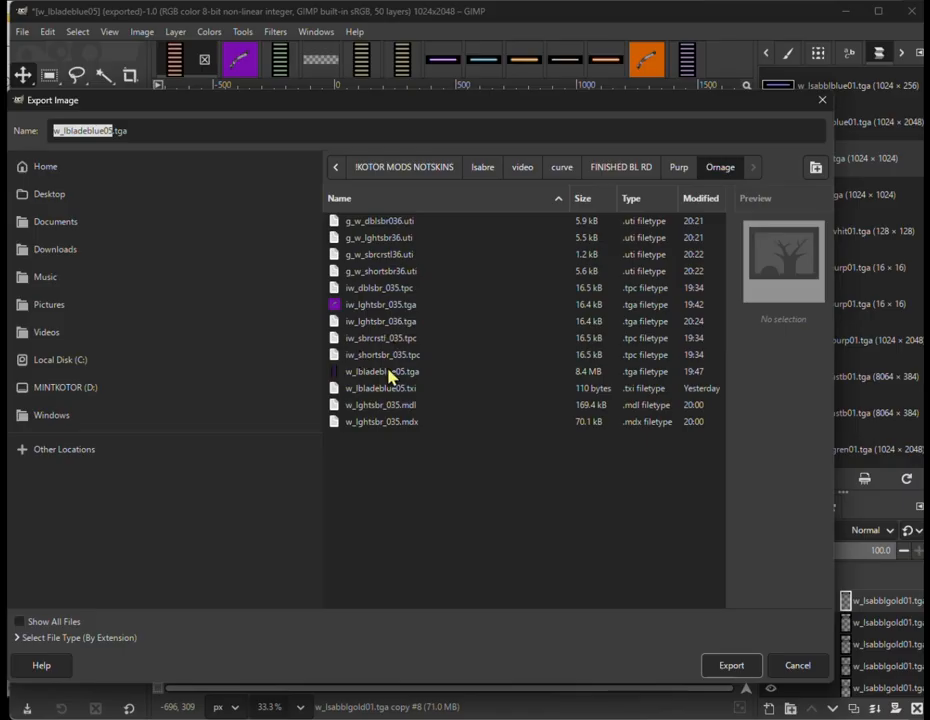
left_click(390, 372)
left_click(107, 130)
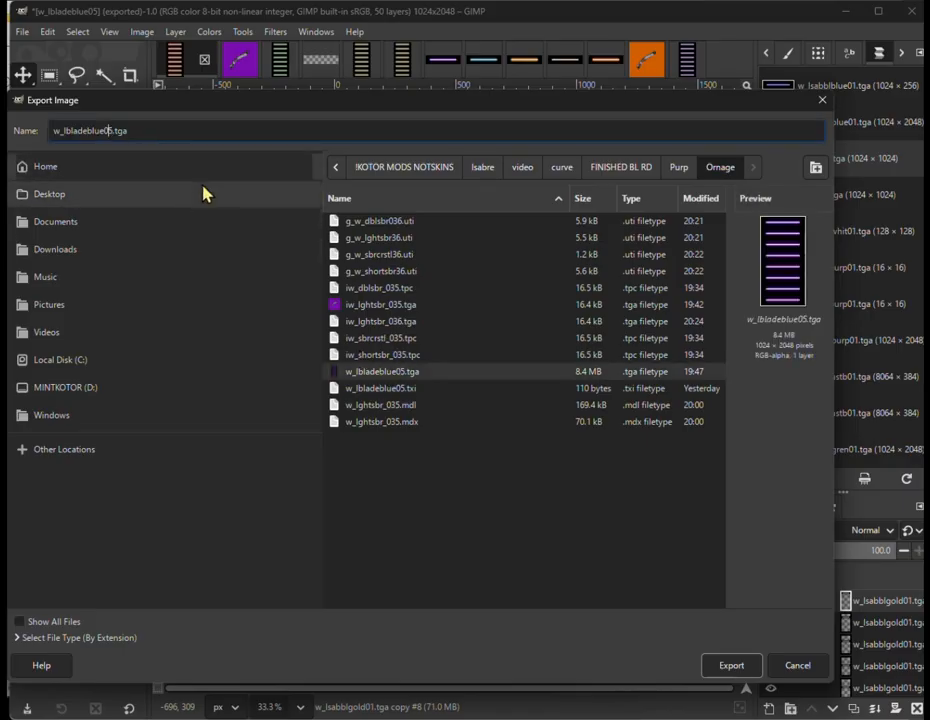
key("Delete")
type("6")
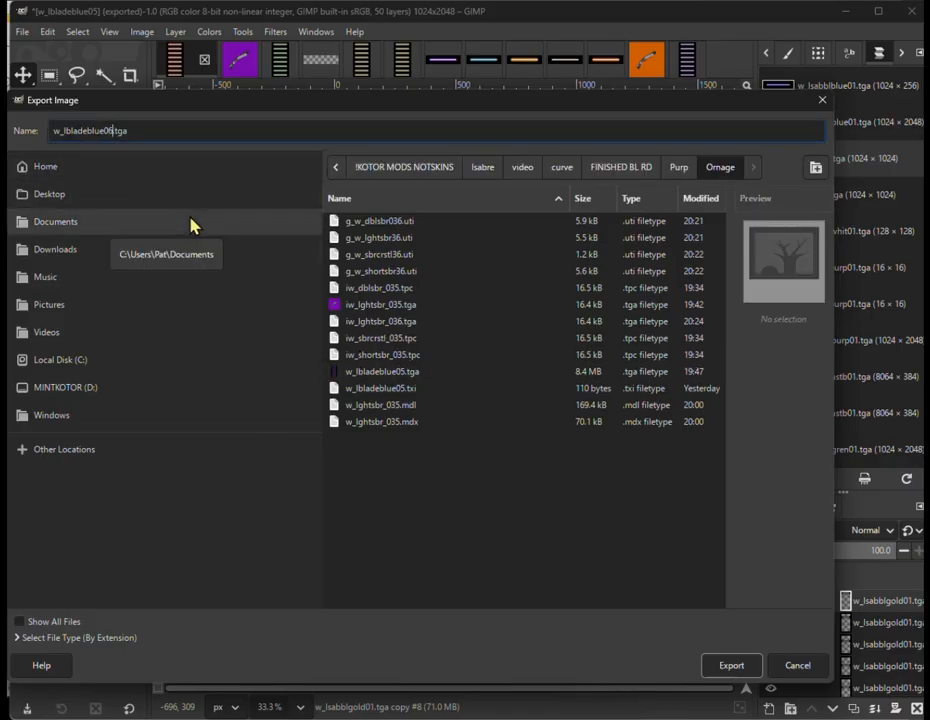
left_click(729, 673)
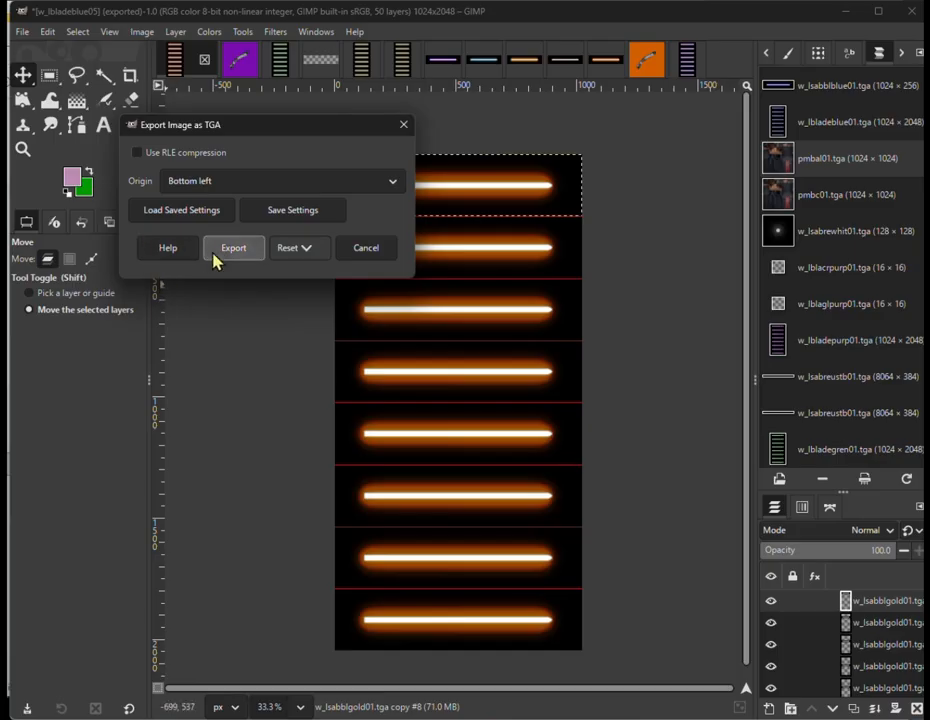
left_click(233, 248)
Switch to the Ornage folder in File Explorer and delete the old w_lbladeblue05.tga texture.
mouse_move(425, 716)
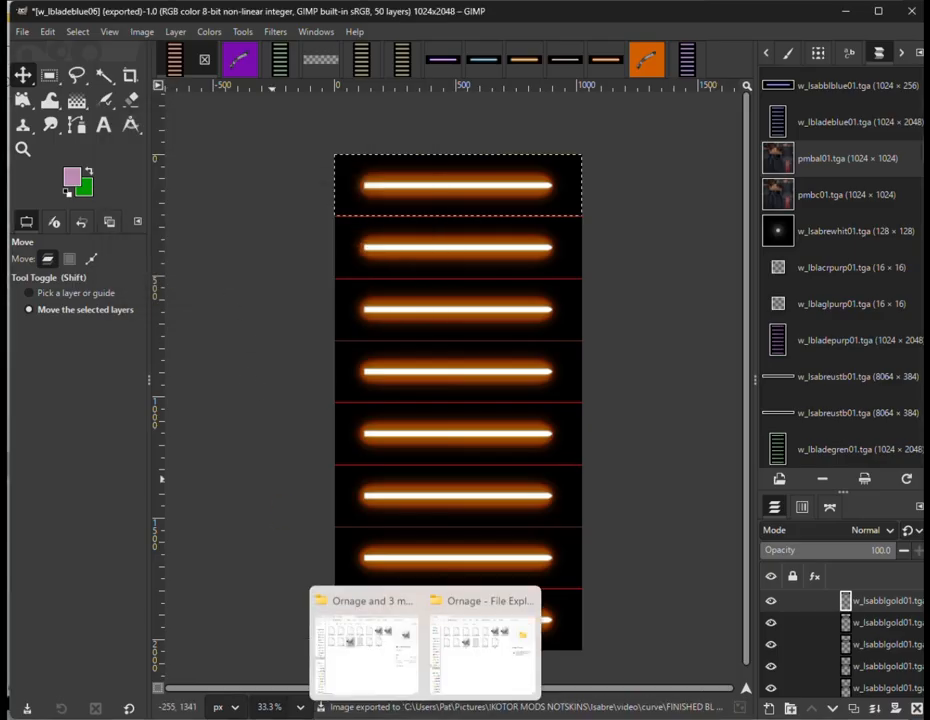
left_click(473, 664)
left_click(293, 255)
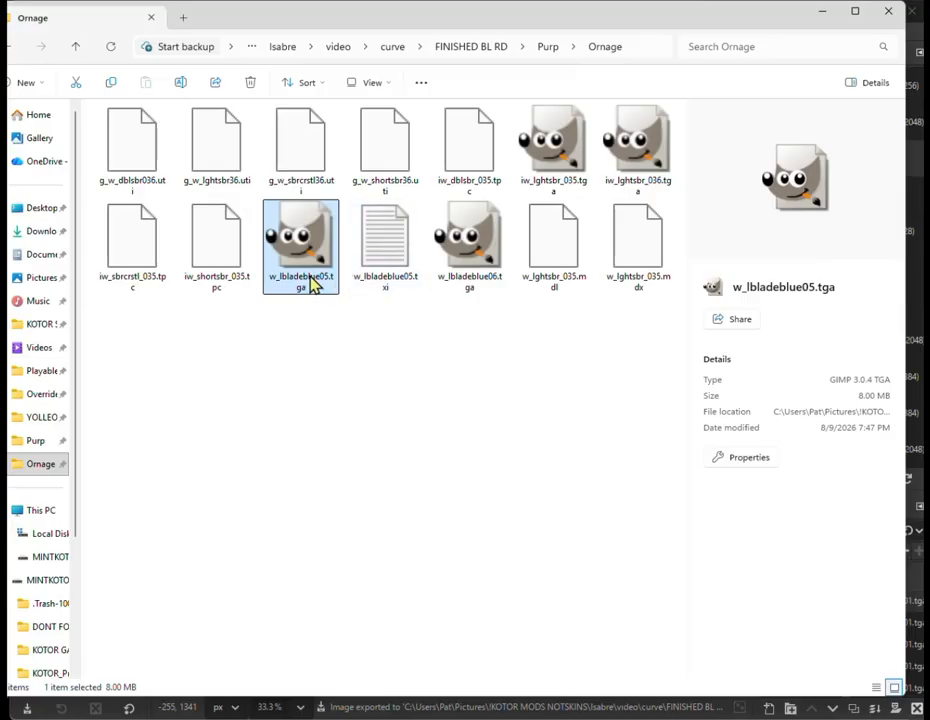
key("Delete")
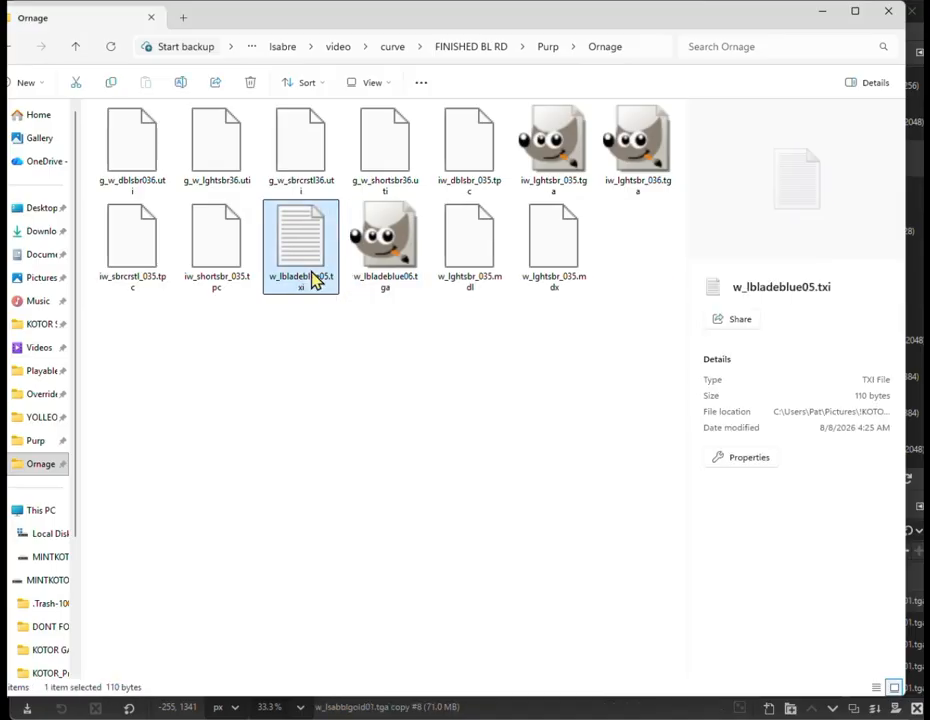
Rename the w_lbladeblue05.txi file in the Ornage folder as w_lbladeblue06.txi.
right_click(316, 283)
left_click(425, 295)
left_click(320, 276)
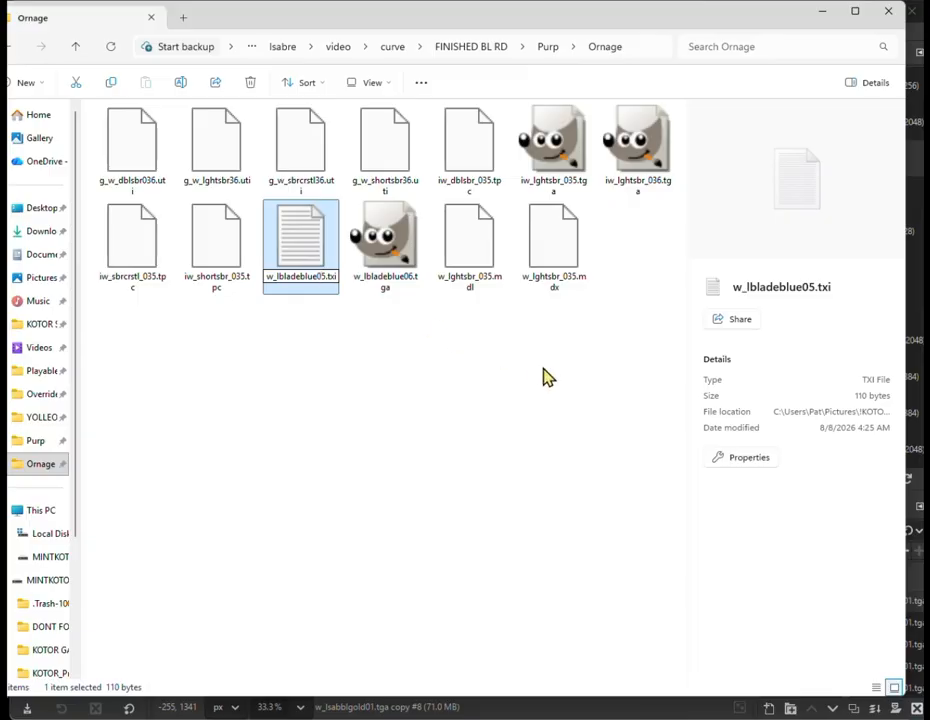
left_click(226, 288)
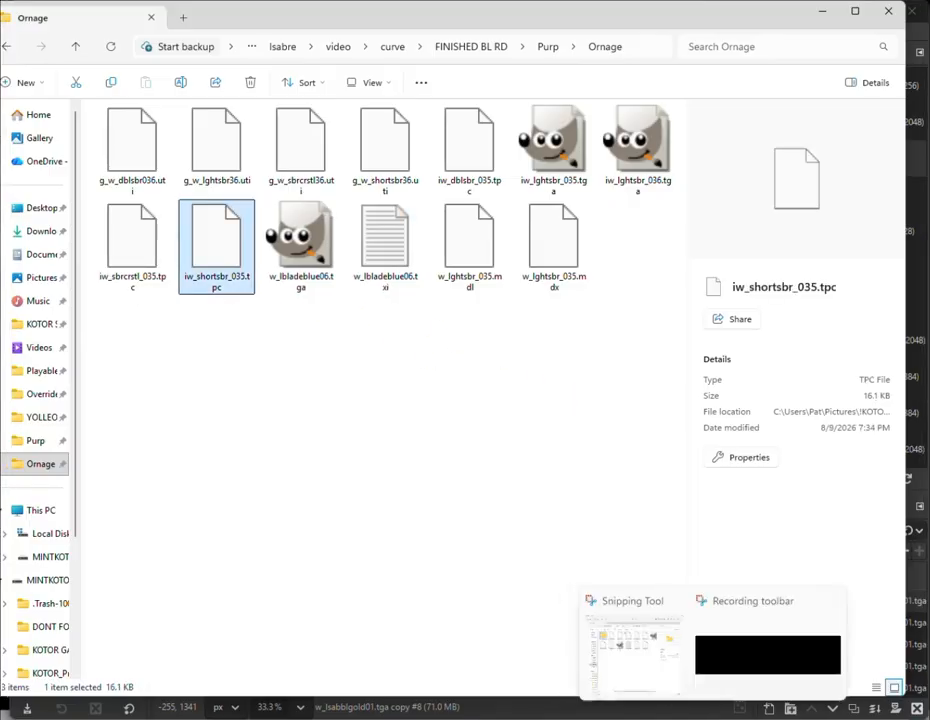
Switch to Holocron Toolset and open the iw_dblsbr_006 texture from swpc_tex_gui.erf.
left_click(562, 717)
scroll(527, 496, "up", 1)
left_click(513, 505)
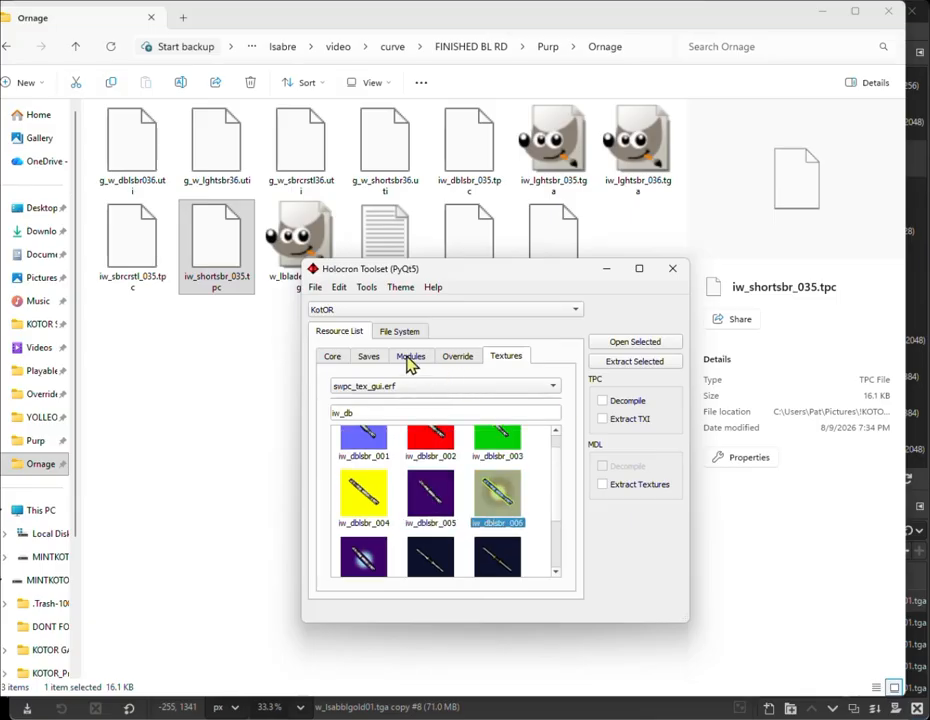
double_click(494, 497)
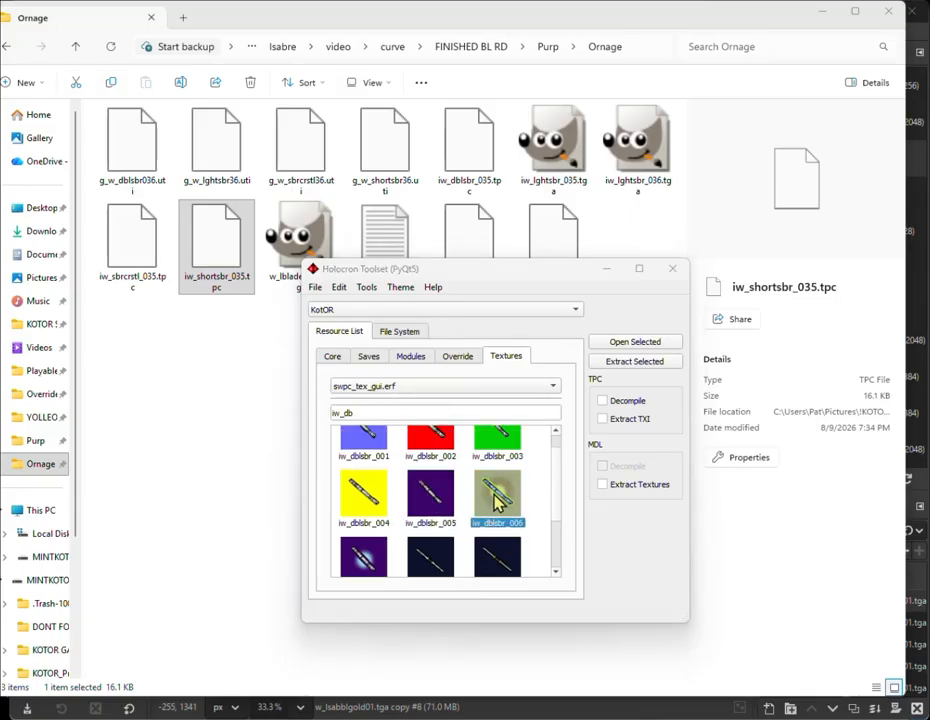
Save the double-bladed icon as iw_dblsbr_006.tga in the Ornage folder and close its texture viewer.
left_click(380, 257)
left_click(411, 324)
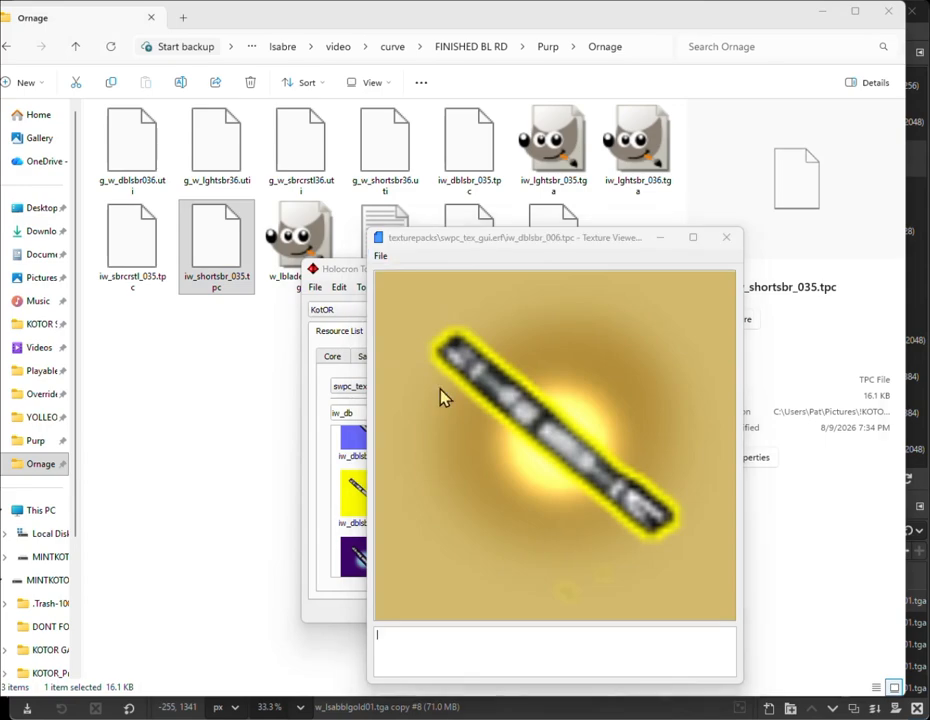
left_click(440, 568)
left_click(415, 605)
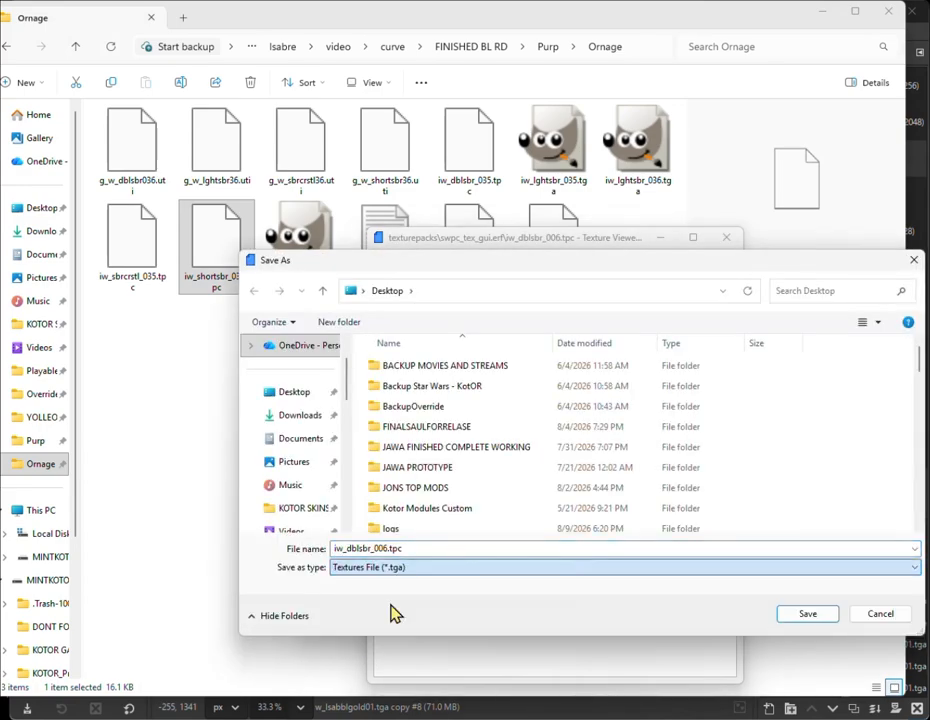
scroll(301, 473, "down", 2)
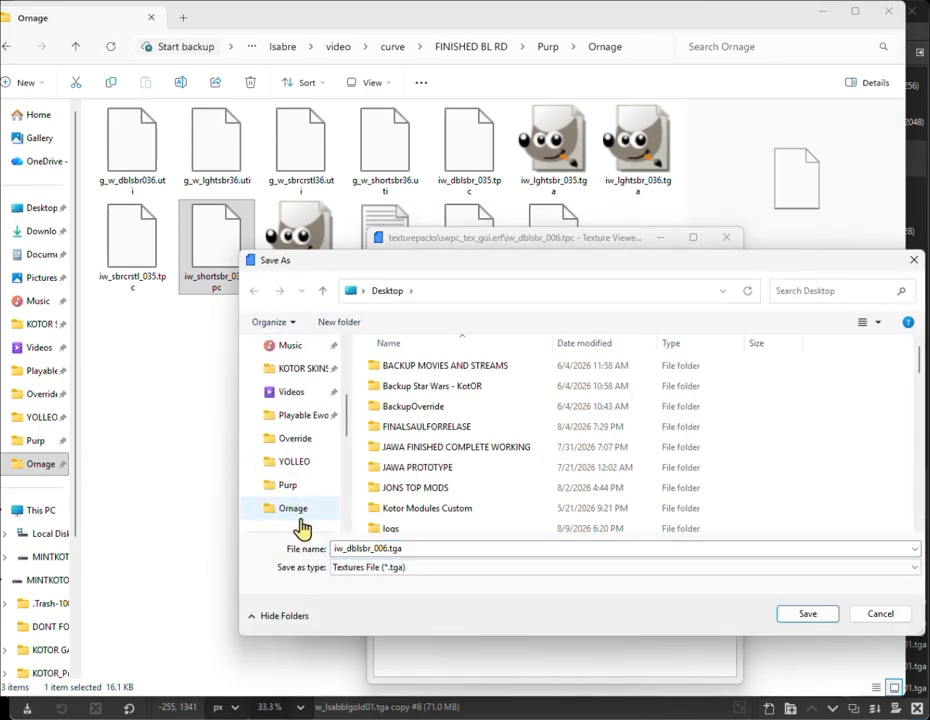
left_click(293, 510)
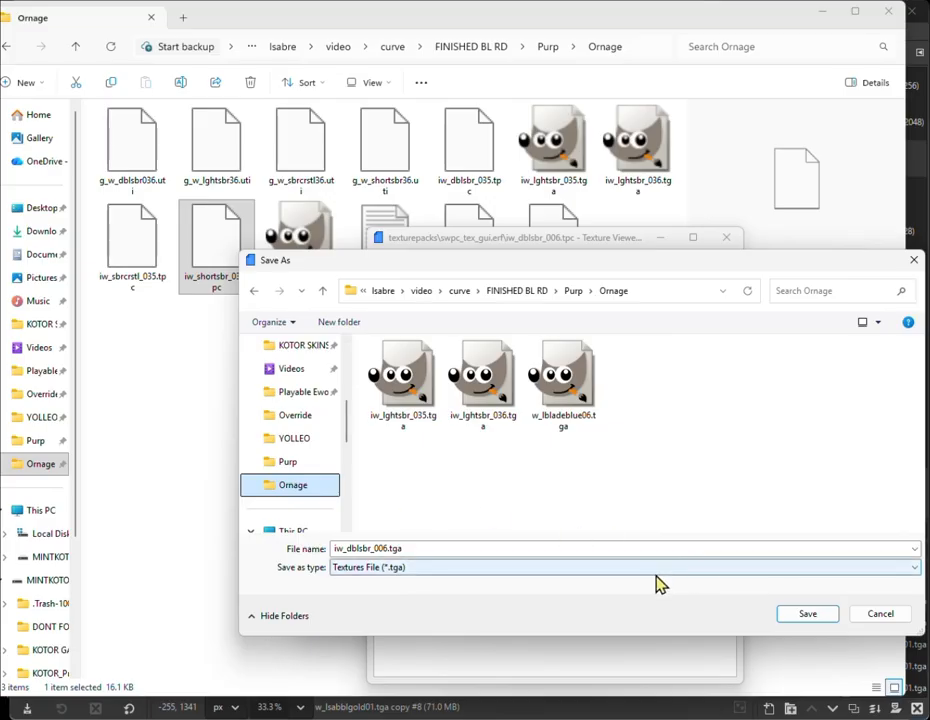
left_click(809, 614)
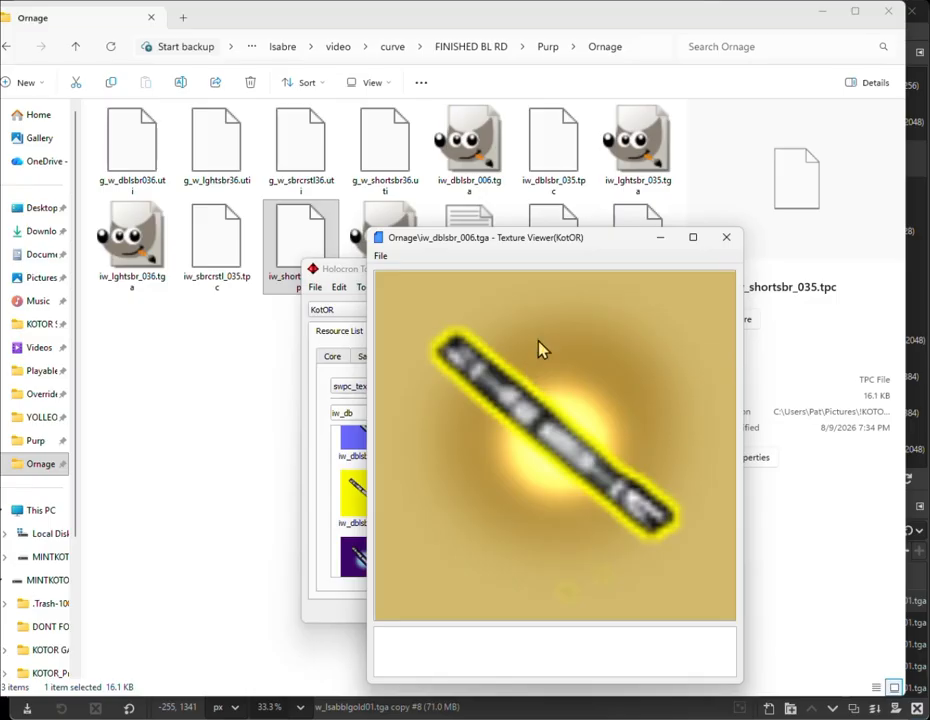
left_click(733, 245)
Filter the textures by iw_sh and open iw_shortsbr_006.
left_click(395, 412)
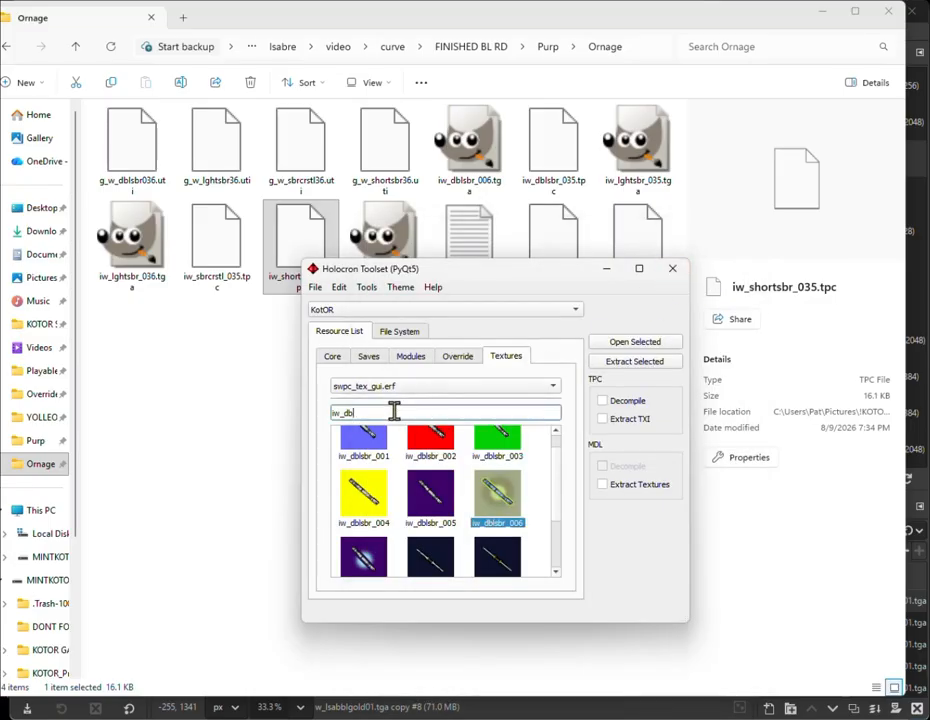
key("BackSpace")
key("BackSpace")
type("sh")
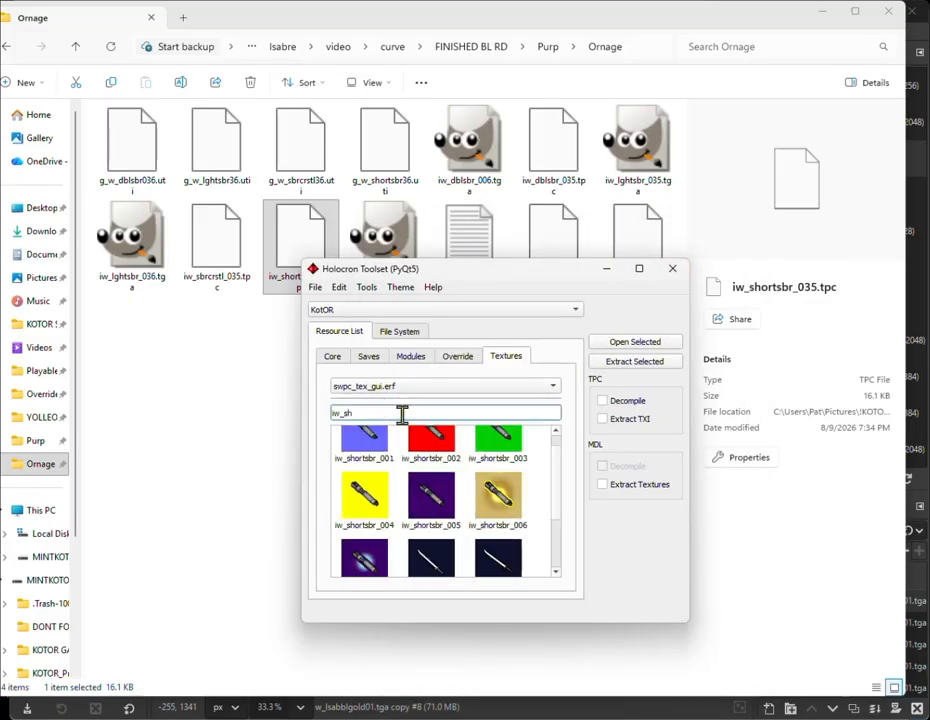
double_click(497, 492)
Save the short lightsaber icon as iw_shortsbr_006.tga in the Ornage folder and close its texture viewer.
left_click(380, 256)
left_click(400, 322)
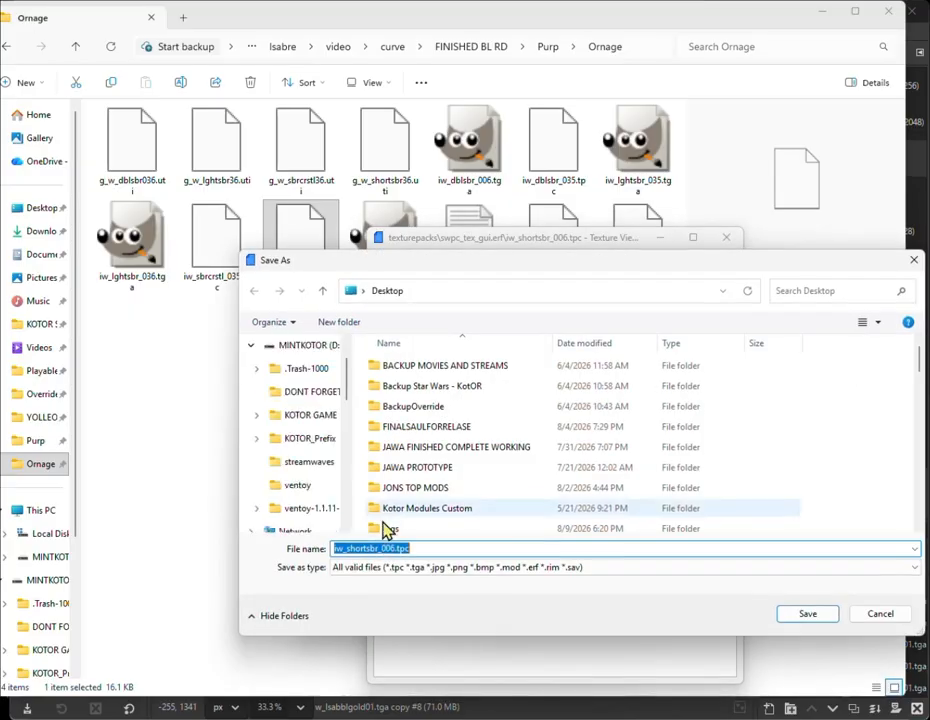
left_click(384, 567)
left_click(384, 606)
left_click(285, 368)
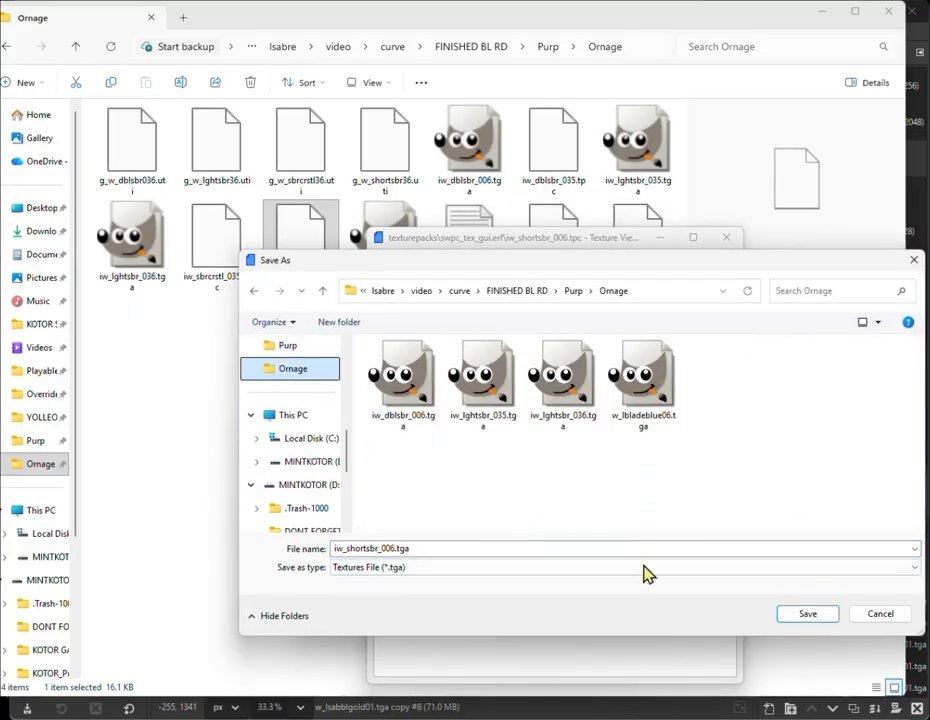
left_click(803, 614)
left_click(726, 237)
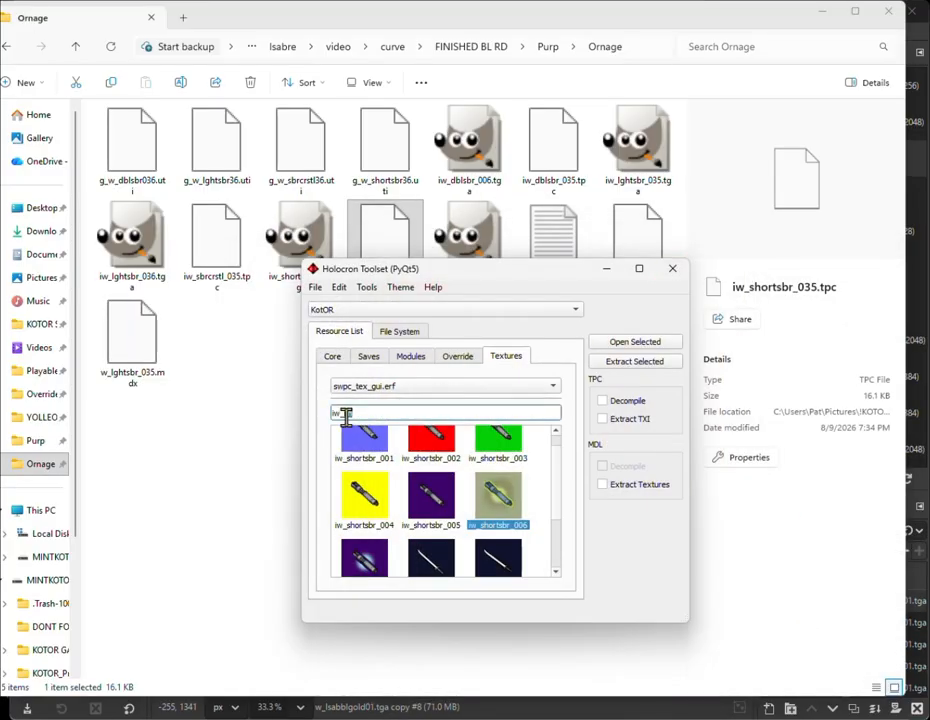
Filter the textures by iw_sbr and open the yellow-brown crystal iw_sbrcrstl_015.
type("a")
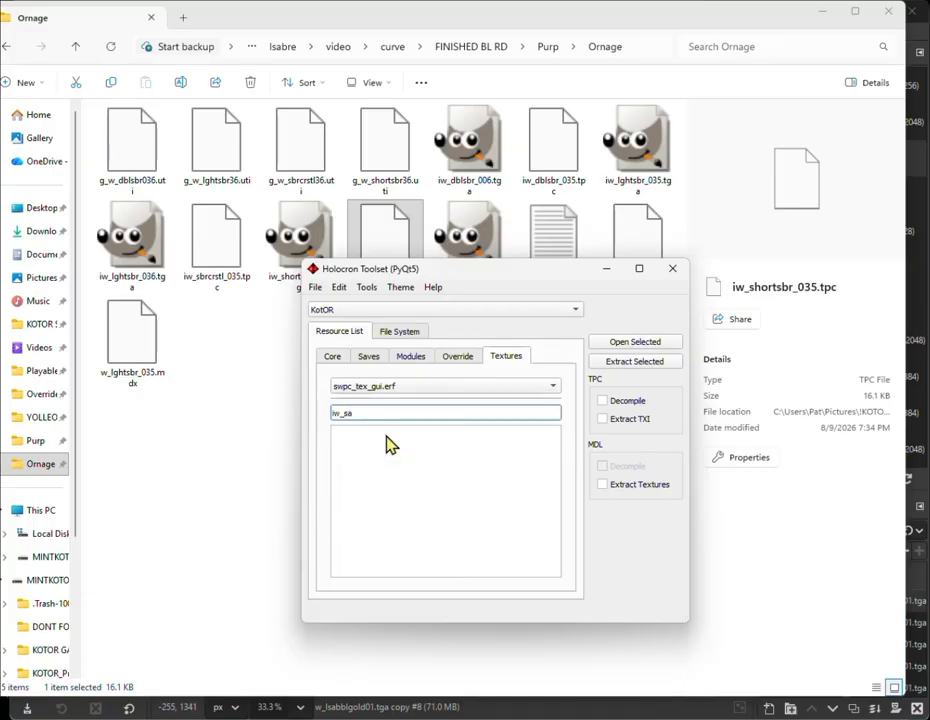
key("BackSpace")
type("br")
scroll(558, 480, "down", 3)
left_click(497, 512)
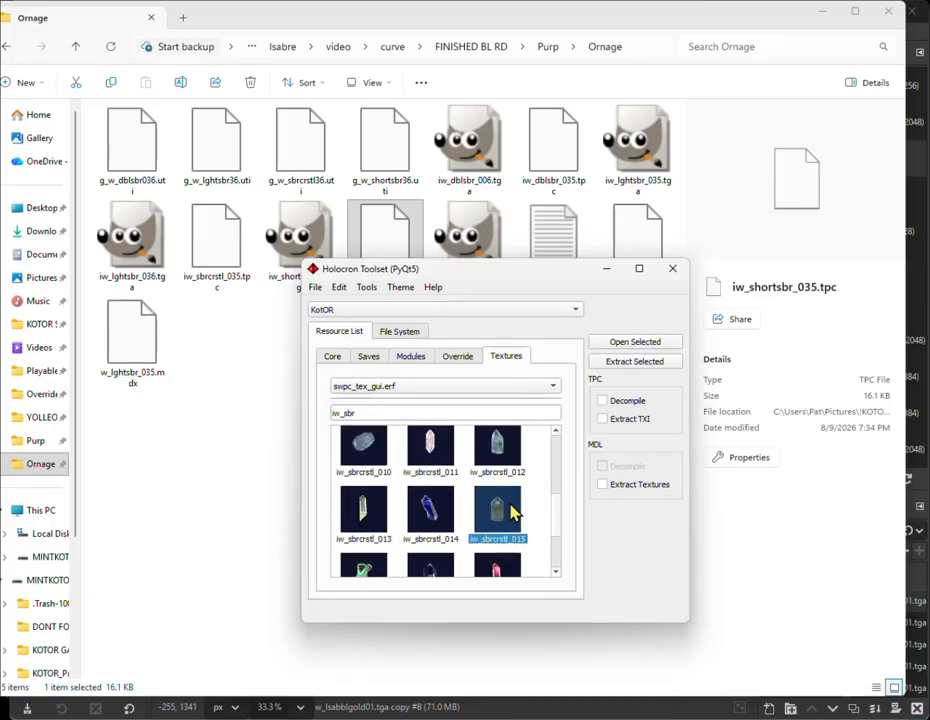
double_click(513, 512)
Save the crystal icon as iw_sbrcrstl_015.tga in the Ornage folder and close its texture viewer.
left_click(394, 262)
left_click(405, 318)
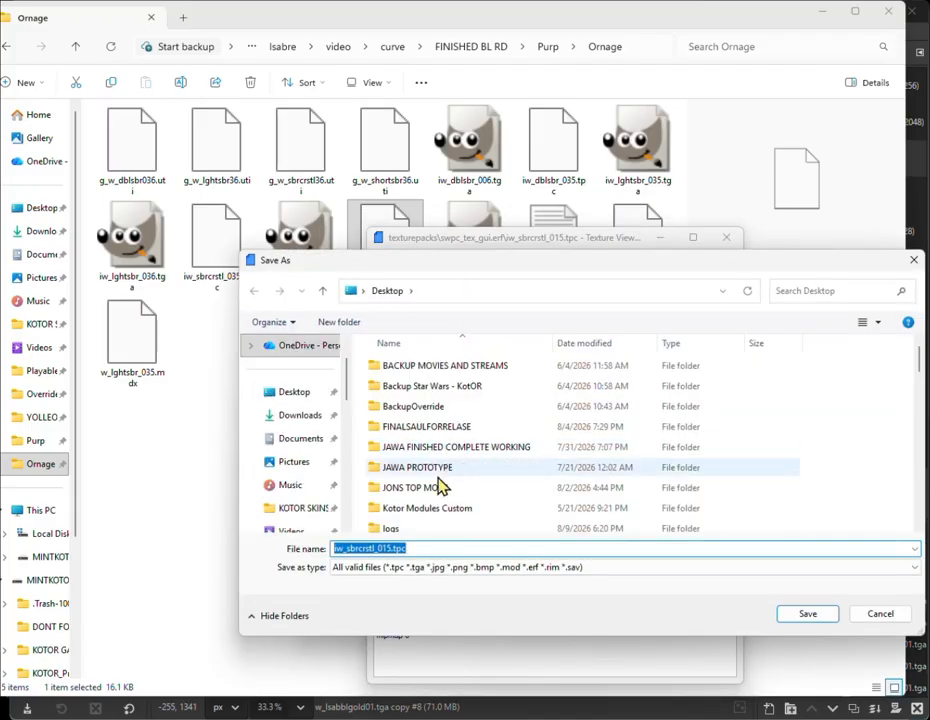
left_click(391, 567)
left_click(390, 617)
scroll(305, 480, "down", 5)
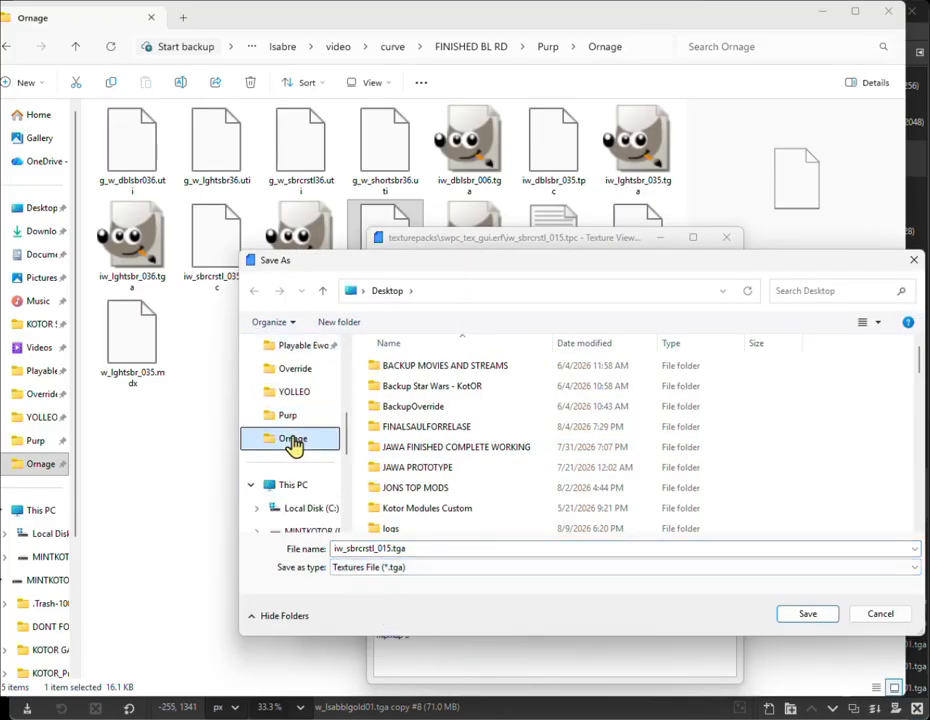
left_click(295, 439)
left_click(805, 613)
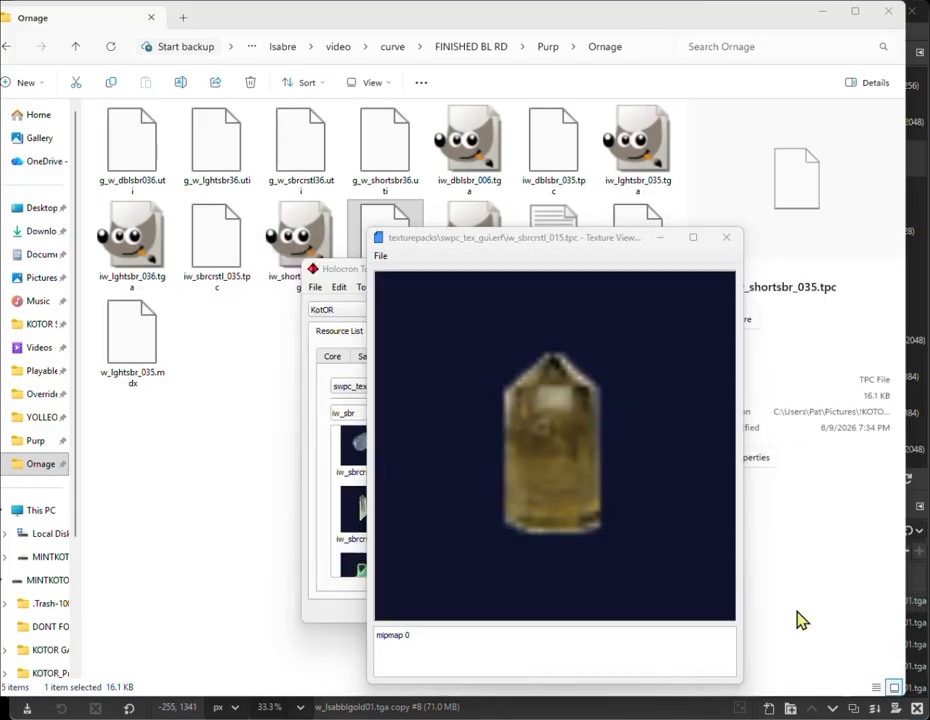
left_click(726, 239)
Open the exported icons in GIMP and store the orange background colour d15d00 from iw_lghtsbr_036 in the colour history.
double_click(470, 172)
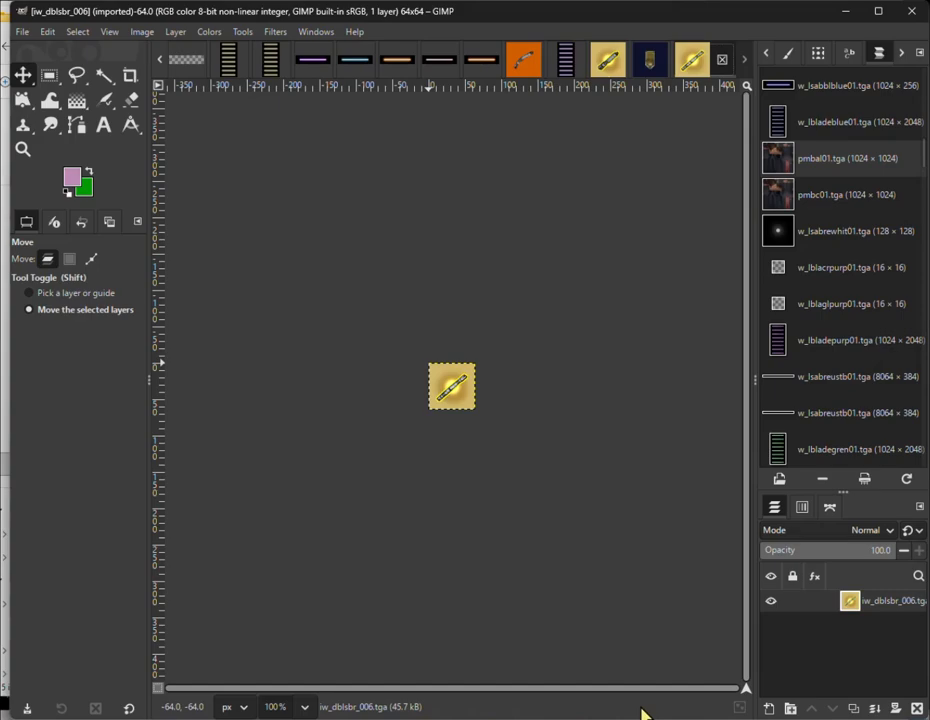
left_click(523, 59)
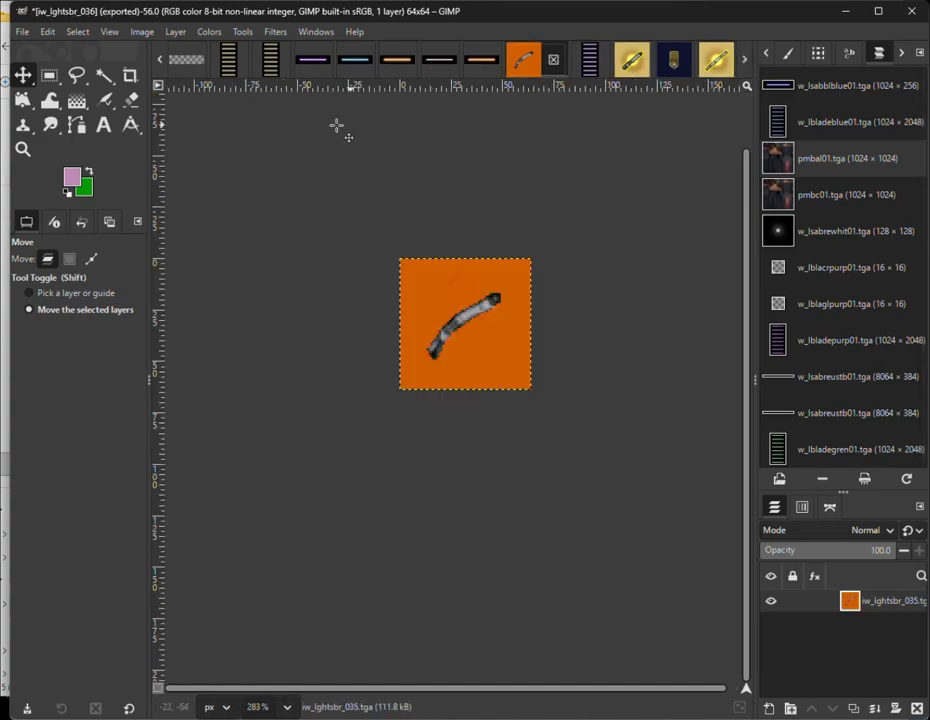
left_click(72, 180)
left_click_drag(530, 256, 496, 397)
left_click(635, 645)
left_click(455, 290)
left_click(447, 682)
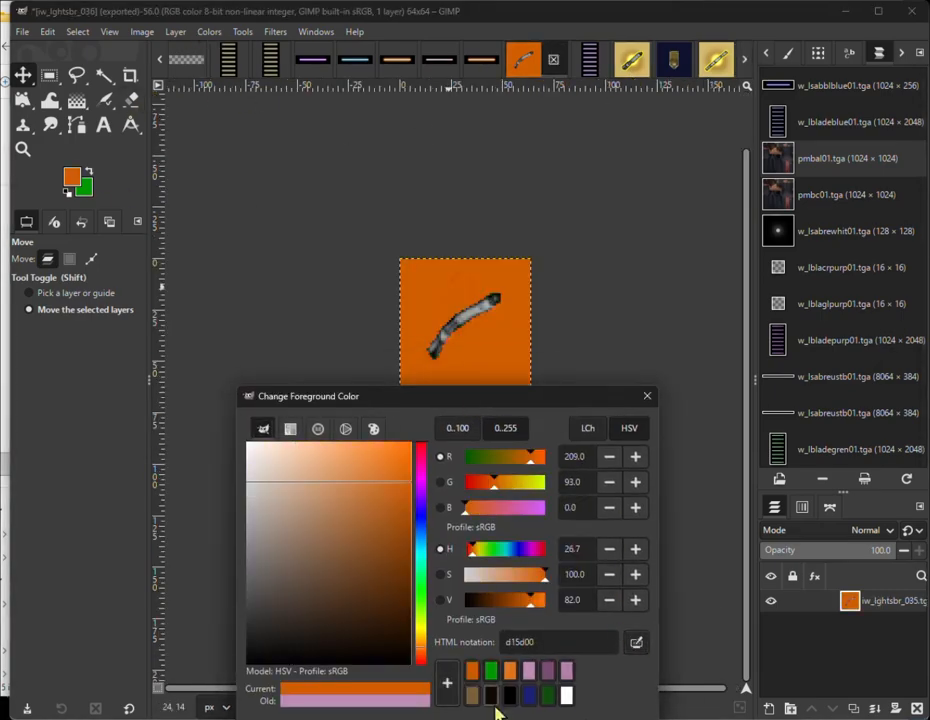
left_click(617, 719)
Set up a Color Exchange on the iw_shortsbr_006 icon from its tan background to the stored orange d15d00.
left_click(632, 59)
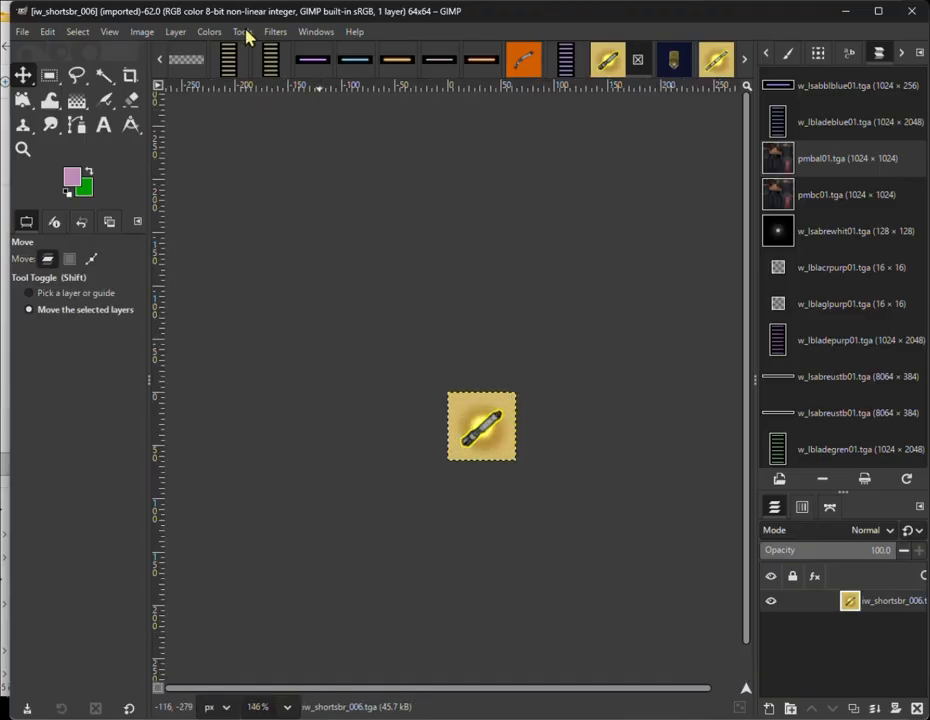
left_click(209, 31)
mouse_move(285, 343)
left_click(367, 399)
left_click(847, 291)
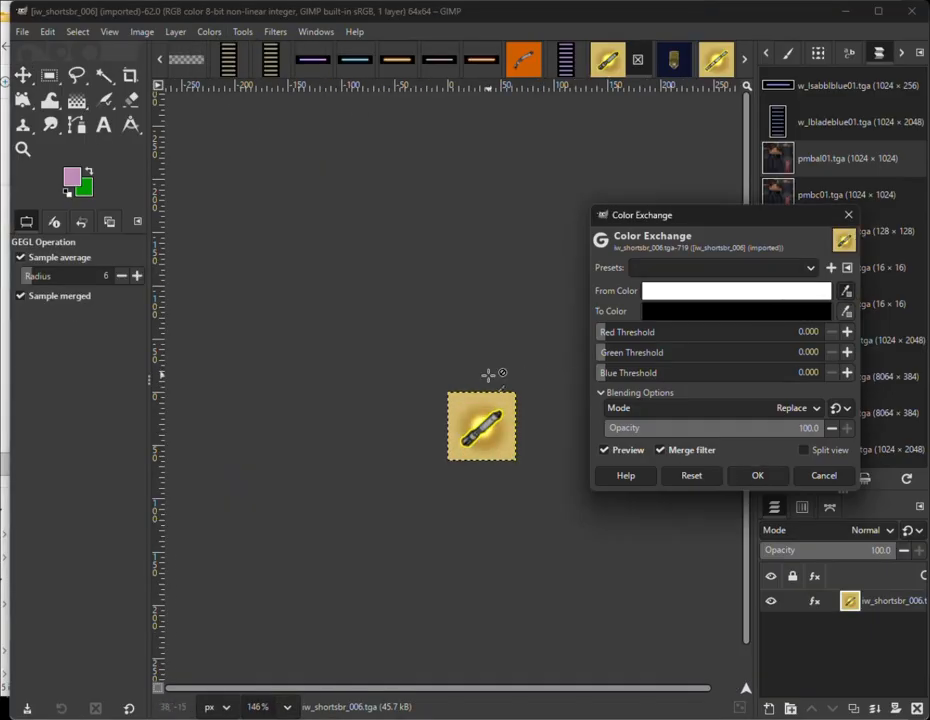
left_click(477, 402)
left_click(660, 312)
left_click(742, 483)
left_click(818, 549)
Raise the Color Exchange thresholds until the short lightsaber's background turns orange, apply it and overwrite iw_shortsbr_006.tga.
left_click(678, 333)
left_click(677, 353)
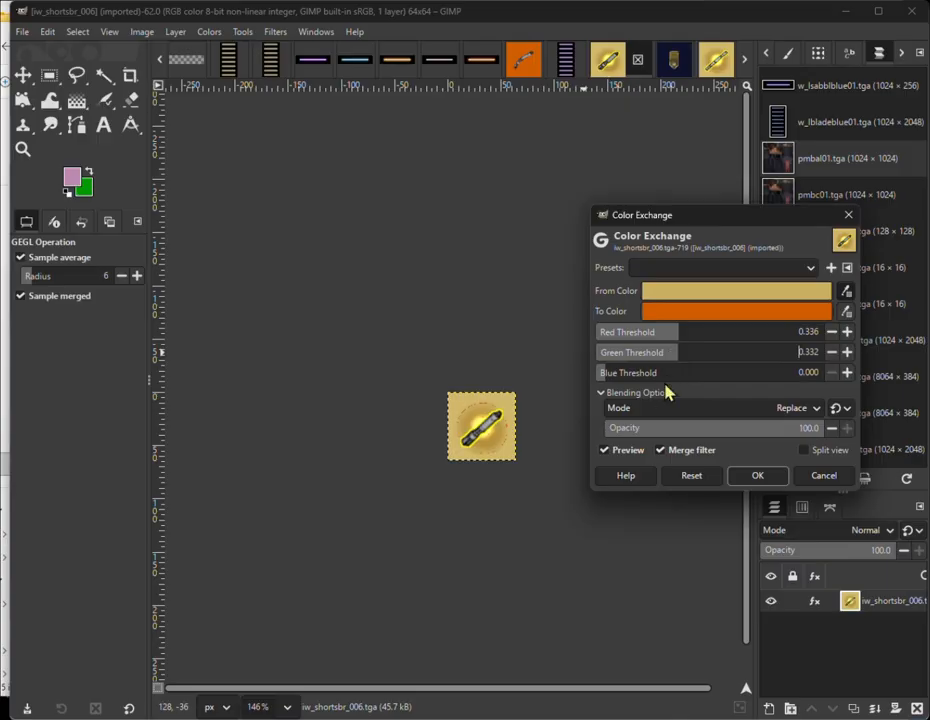
left_click_drag(670, 375, 643, 388)
left_click(693, 355)
left_click(693, 335)
left_click(742, 479)
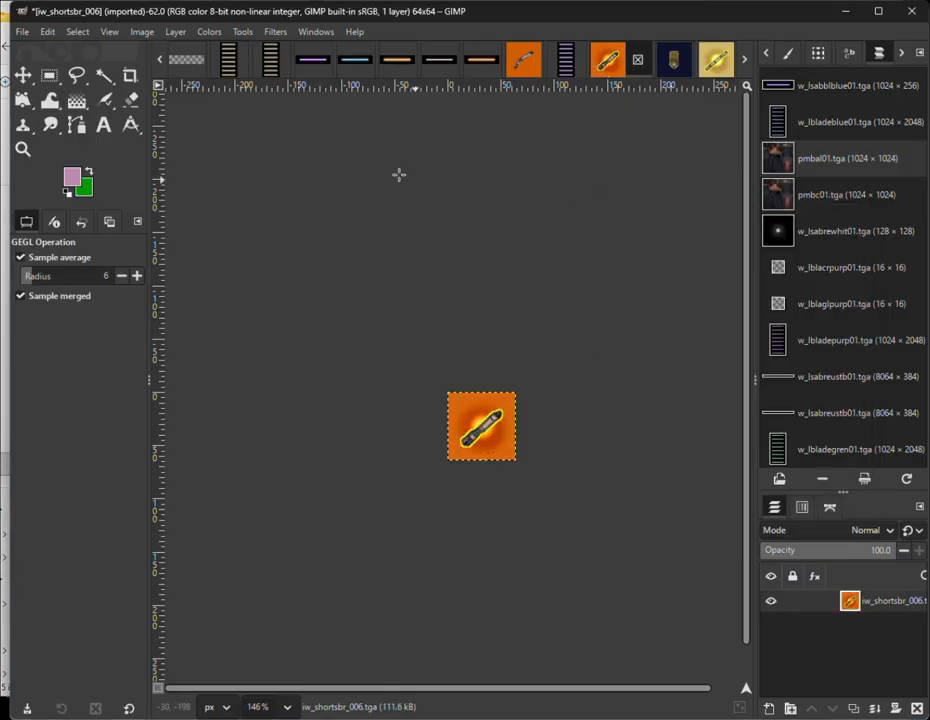
left_click(22, 31)
left_click(105, 238)
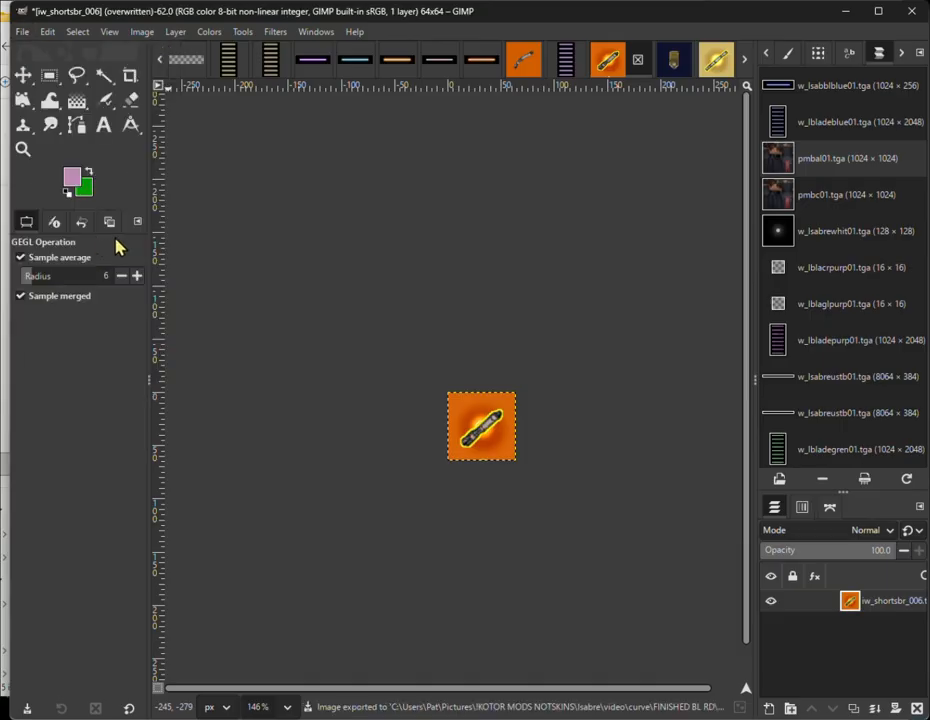
Set up a Color Exchange on the iw_dblsbr_006 icon from its tan background to the stored orange.
left_click(716, 62)
left_click(209, 31)
mouse_move(253, 399)
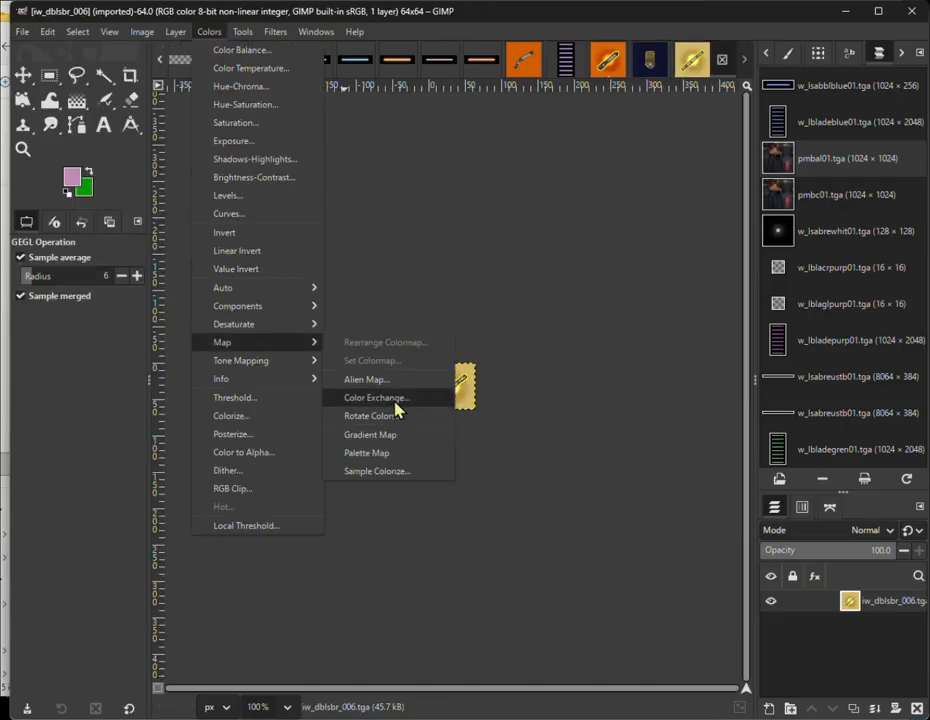
left_click(392, 399)
left_click(469, 369)
left_click(697, 313)
left_click(737, 482)
left_click(813, 552)
Raise the red, green and blue thresholds until the double-bladed icon's background turns orange, and apply the Color Exchange.
left_click(624, 332)
left_click(651, 353)
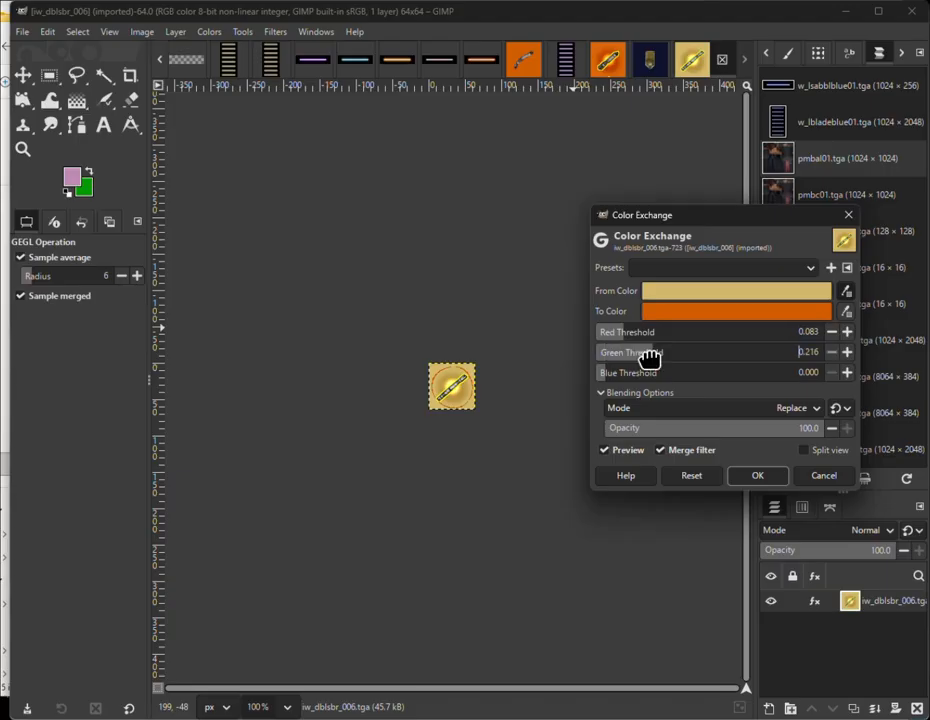
left_click(653, 373)
left_click(757, 476)
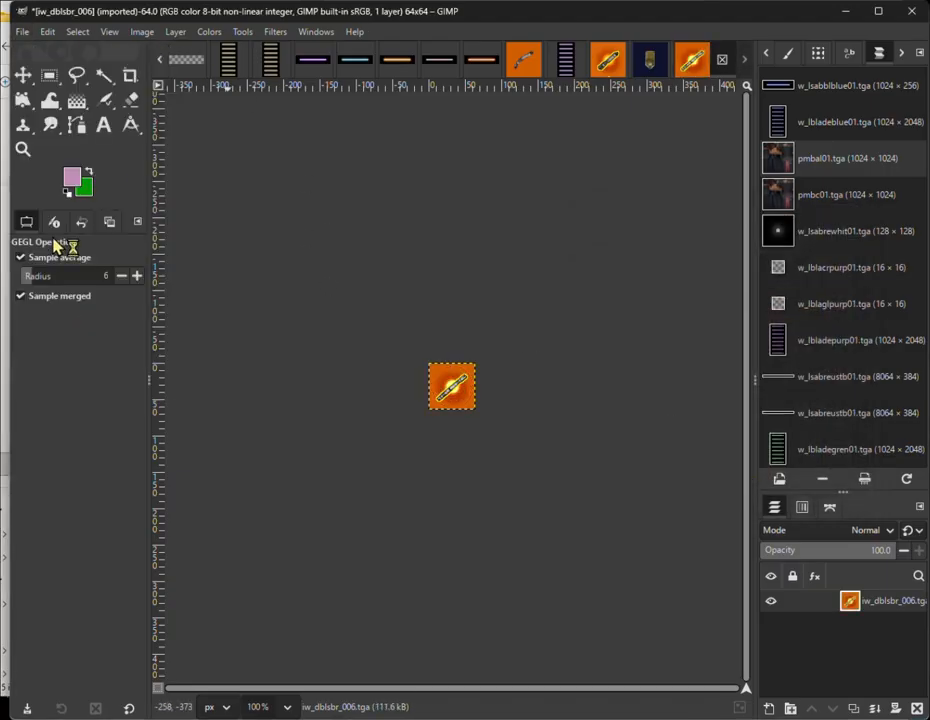
Select the whole crystal in the iw_sbrcrstl_015 icon with Fuzzy Select, adding the parts missed at first.
left_click(650, 60)
scroll(492, 450, "up", 5, "ctrl")
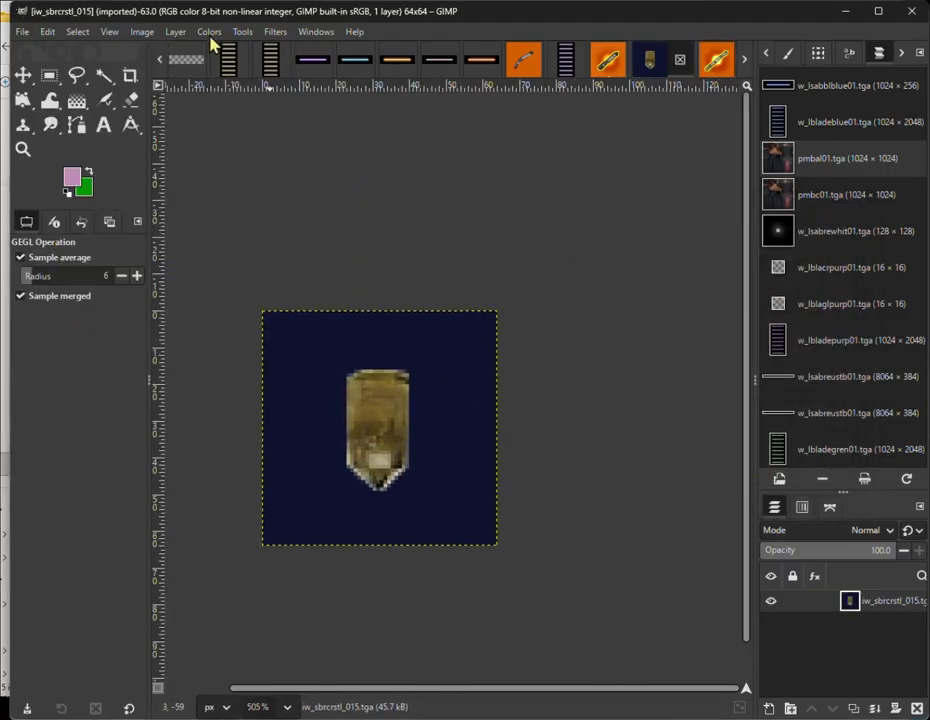
left_click(104, 75)
left_click_drag(375, 423, 545, 380)
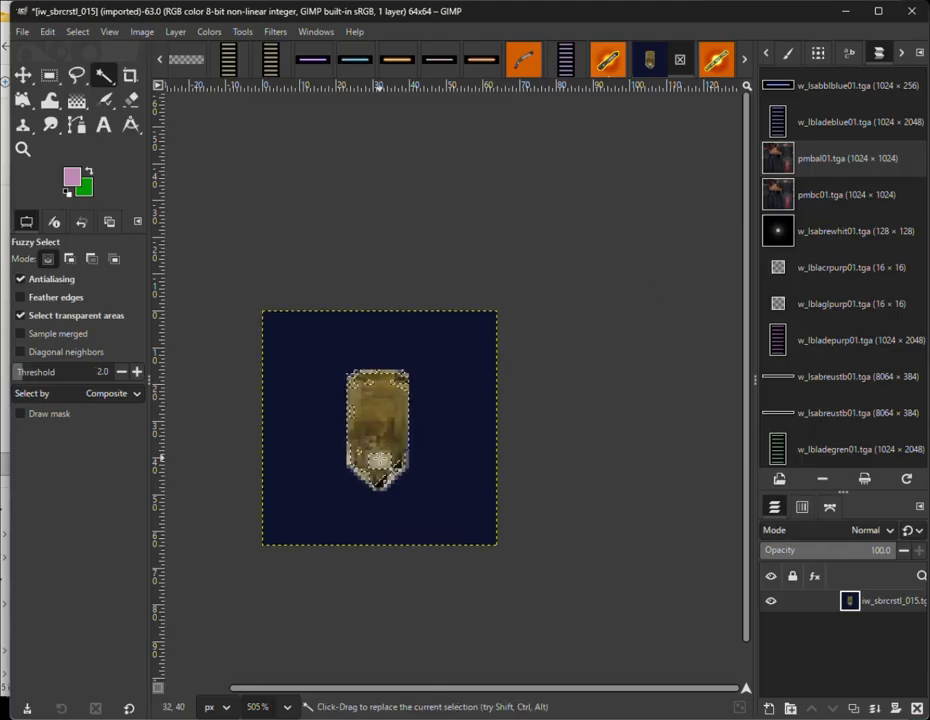
left_click_drag(378, 459, 367, 370, "shift")
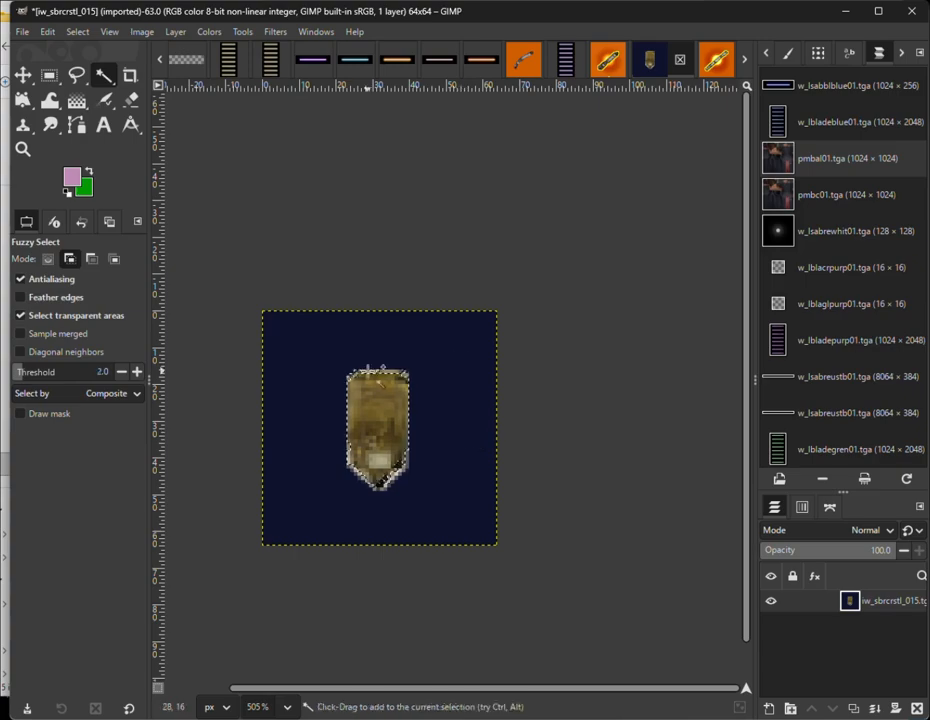
Apply a Color Exchange to the selected crystal from its brown to a darkened version of the stored orange, with raised thresholds.
key("ctrl+shift+f")
left_click(847, 291)
left_click(356, 411)
left_click(798, 310)
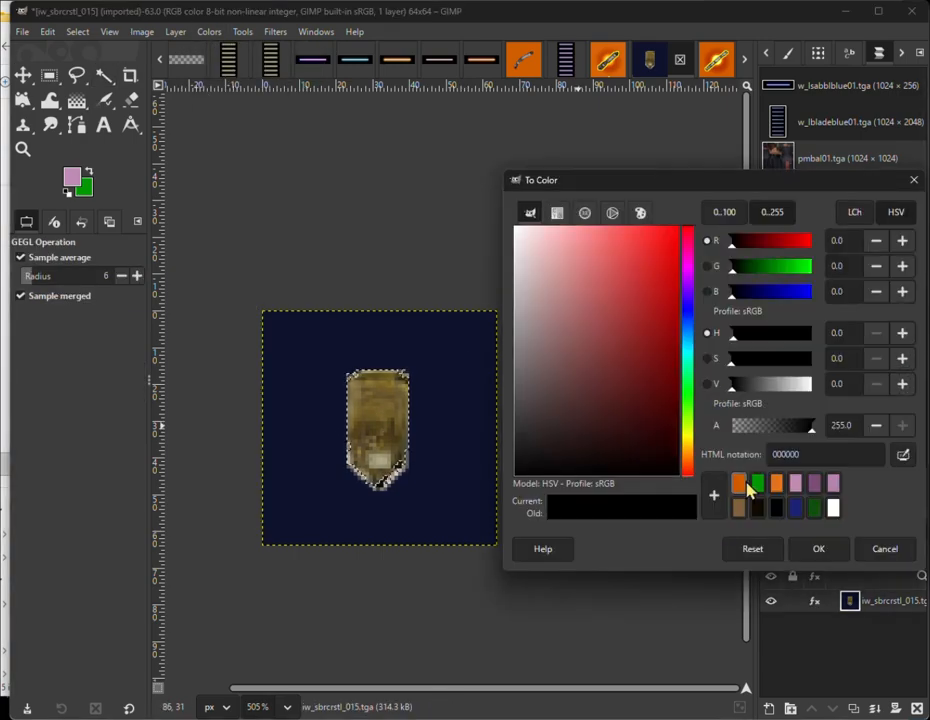
left_click(744, 485)
left_click_drag(796, 390, 775, 391)
key("Return")
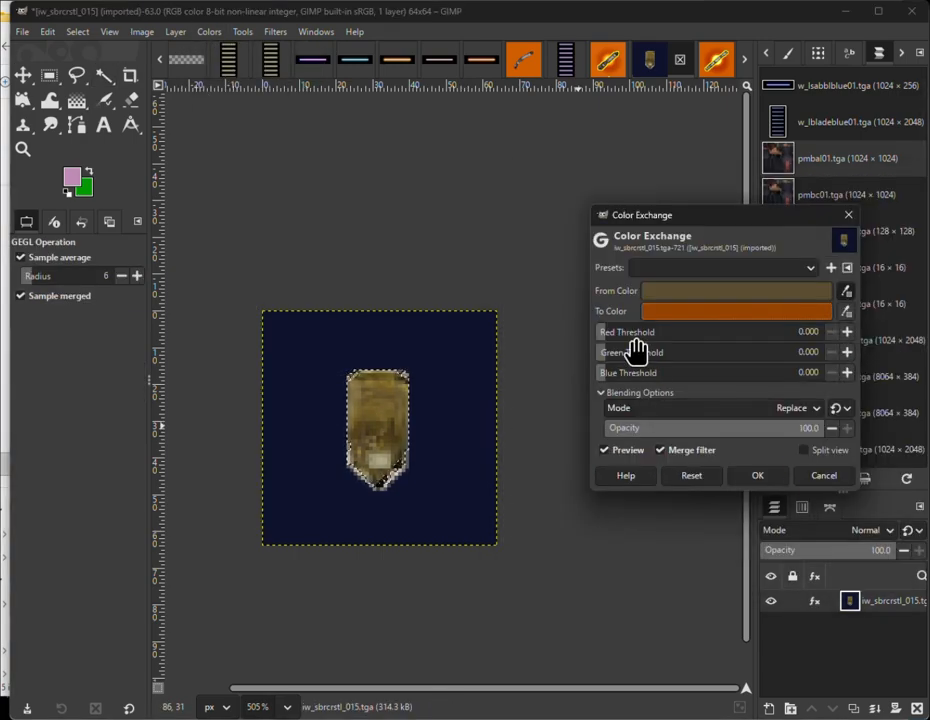
left_click_drag(633, 349, 676, 352)
left_click(709, 484)
Clear the selection around the crystal and overwrite iw_sbrcrstl_015.tga.
scroll(348, 375, "down", 3, "ctrl")
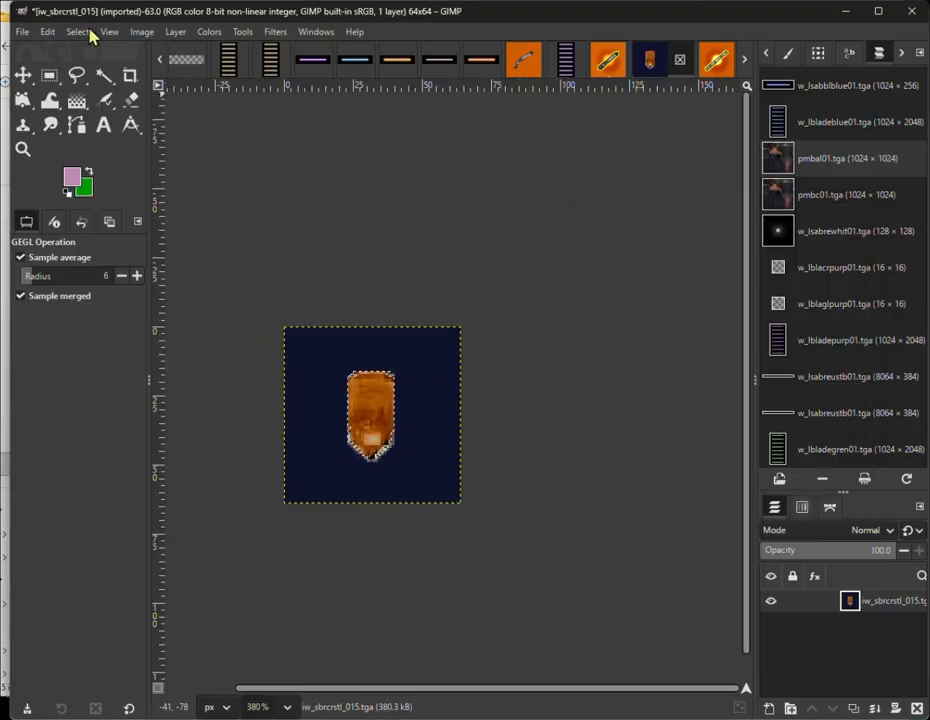
left_click(89, 32)
left_click(92, 68)
scroll(274, 280, "down", 3, "ctrl")
left_click(22, 35)
left_click(96, 236)
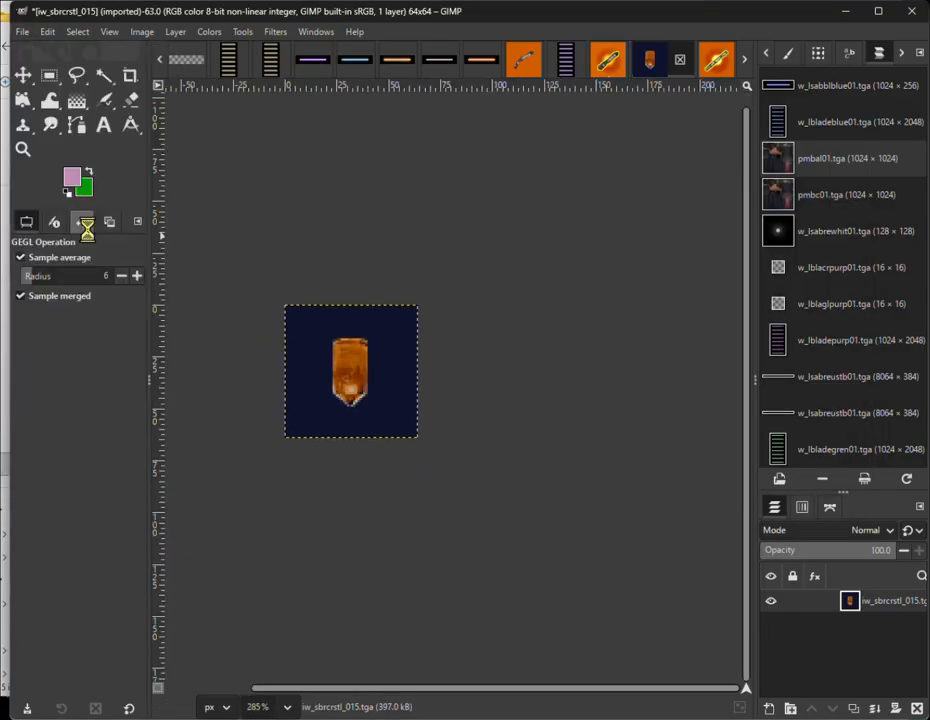
In the Ornage folder, rename iw_sbrcrstl_015.tga to iw_sbrcrstl_036.tga and delete iw_sbrcrstl_035.tpc.
left_click(457, 690)
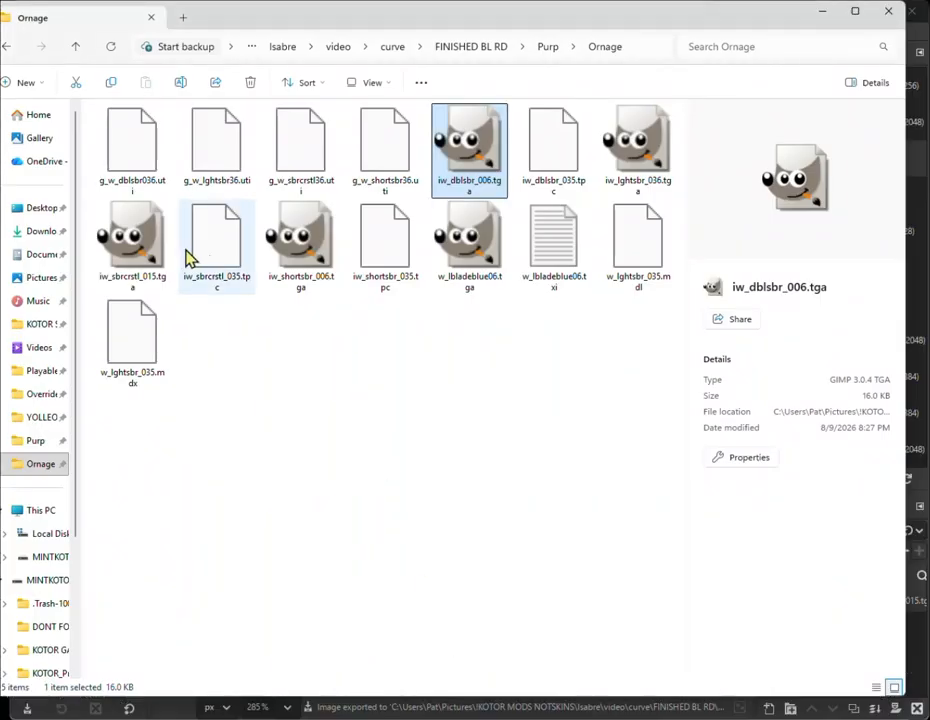
left_click(122, 264)
right_click(155, 288)
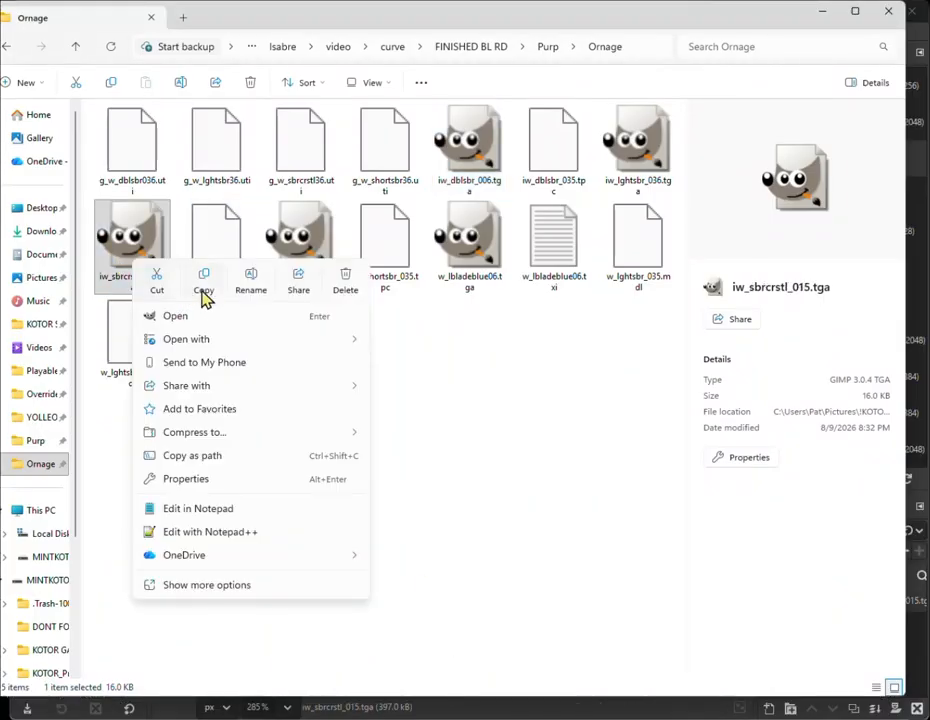
left_click(252, 292)
left_click_drag(144, 278, 154, 280)
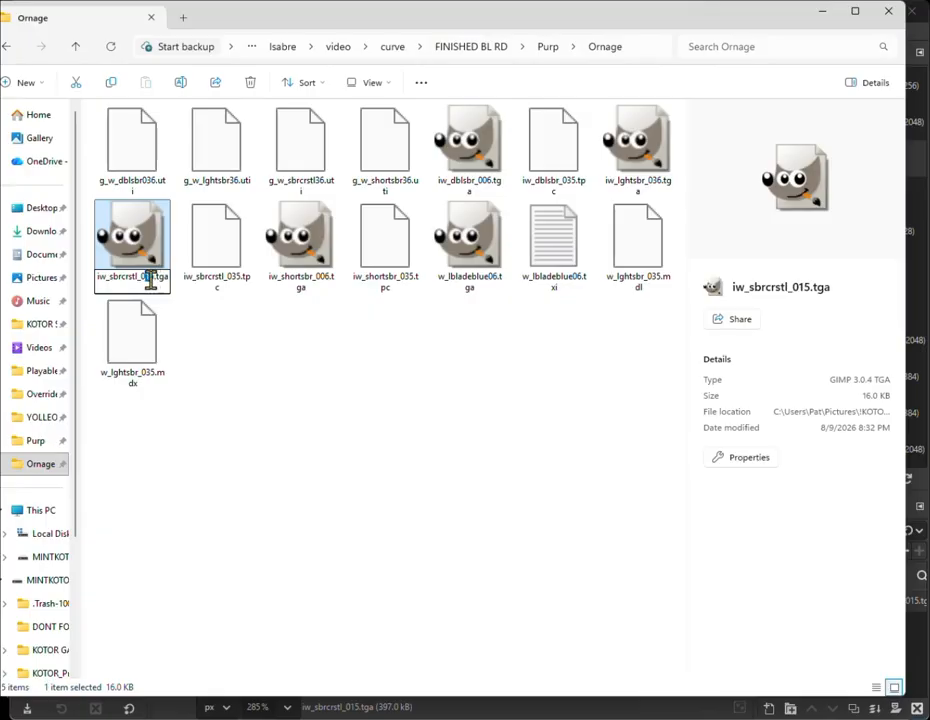
type("36")
left_click(230, 255)
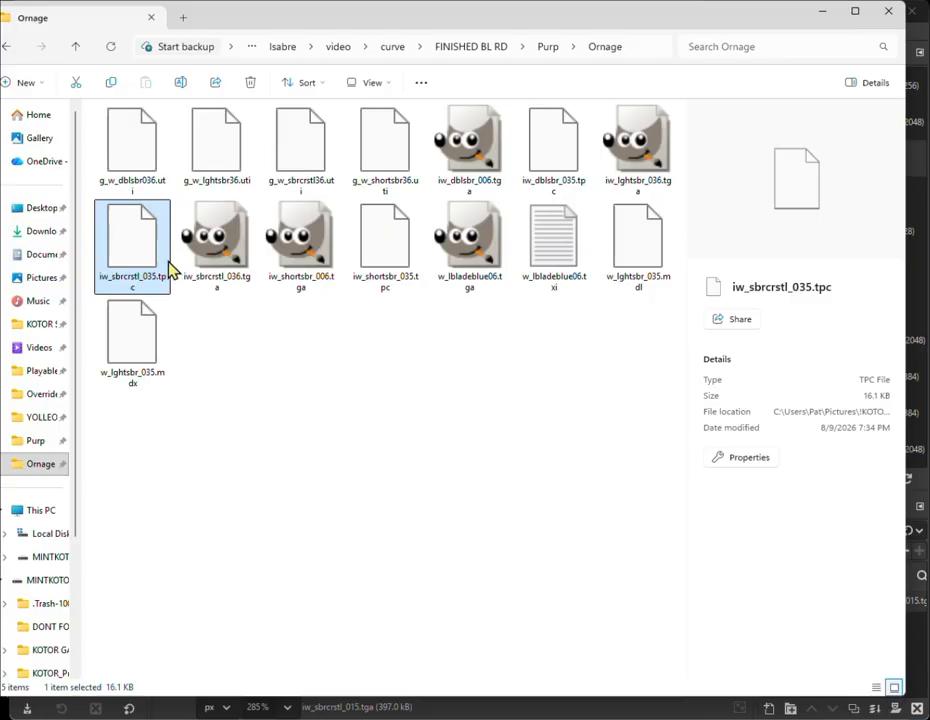
key("Delete")
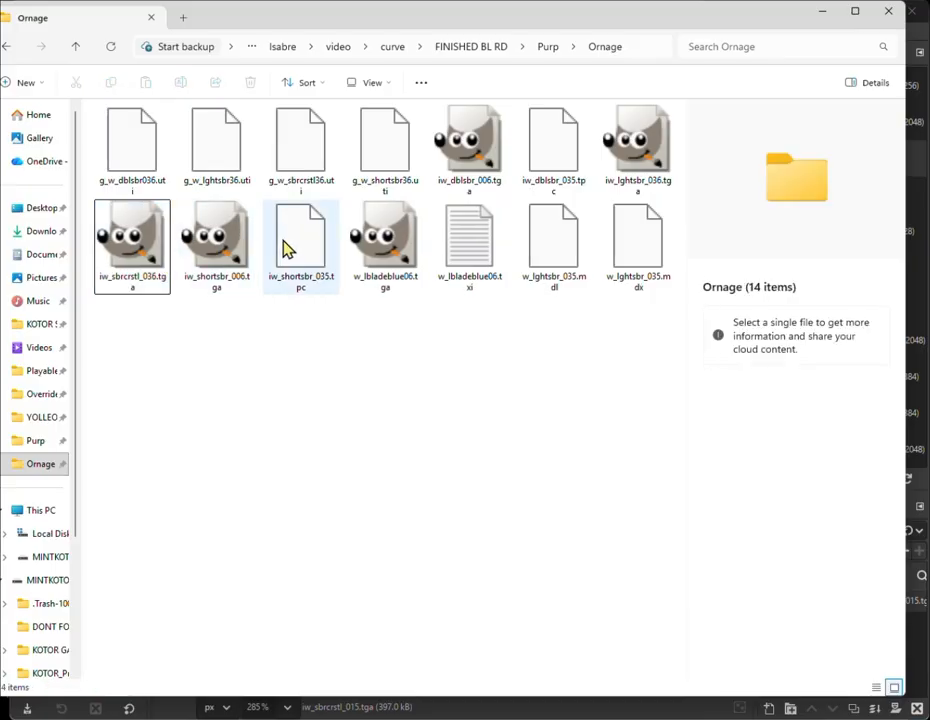
Rename iw_shortsbr_006.tga to iw_shortsbr_036.tga and delete the old iw_shortsbr_035.tpc icon.
left_click(230, 262)
right_click(230, 256)
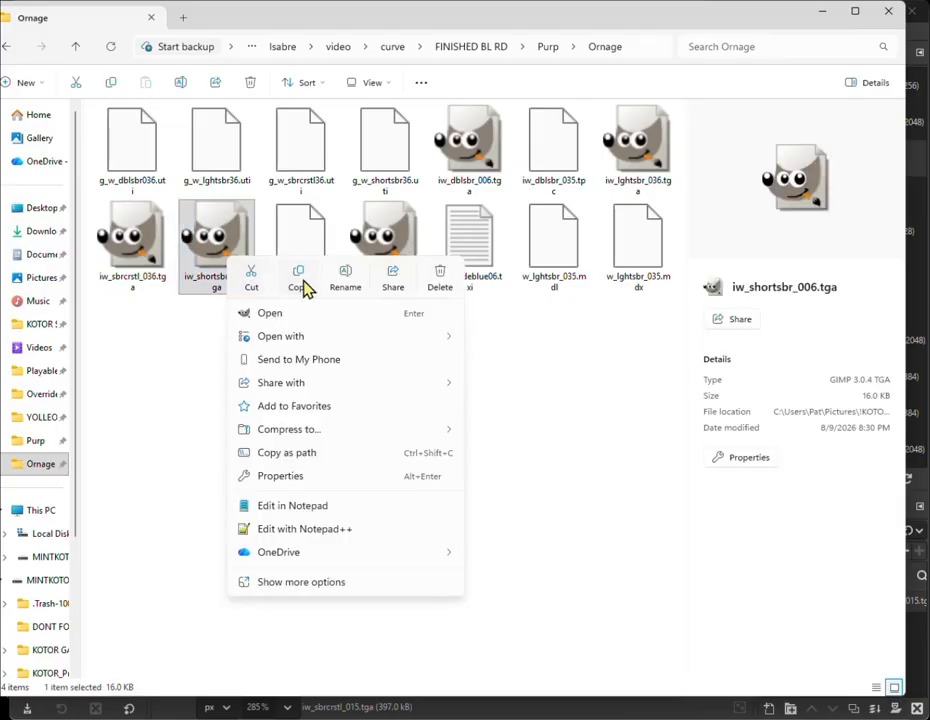
left_click(341, 288)
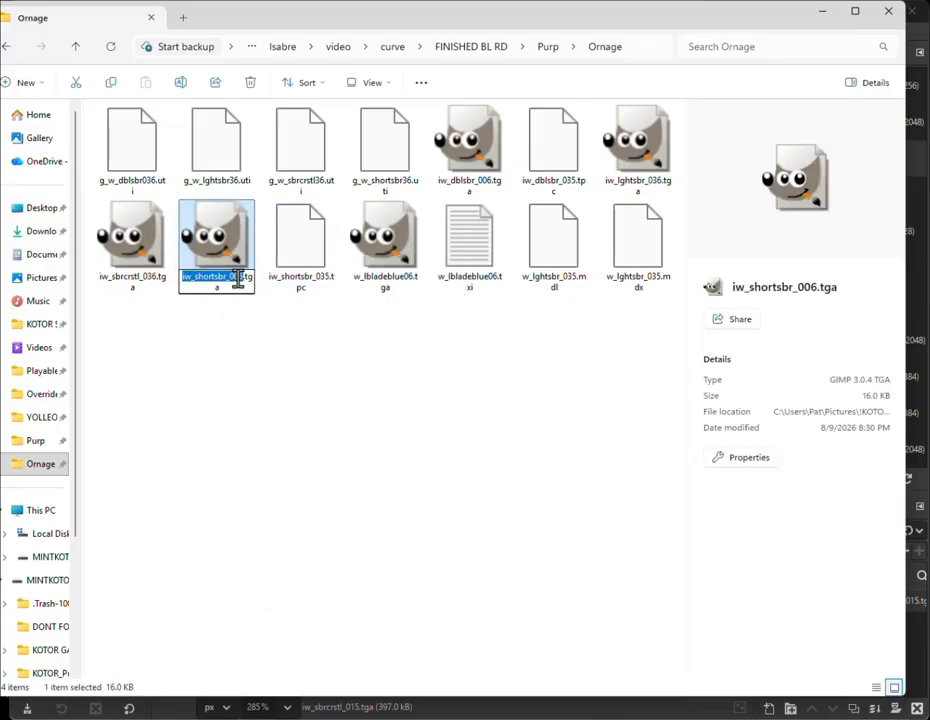
left_click(237, 278)
key("Delete")
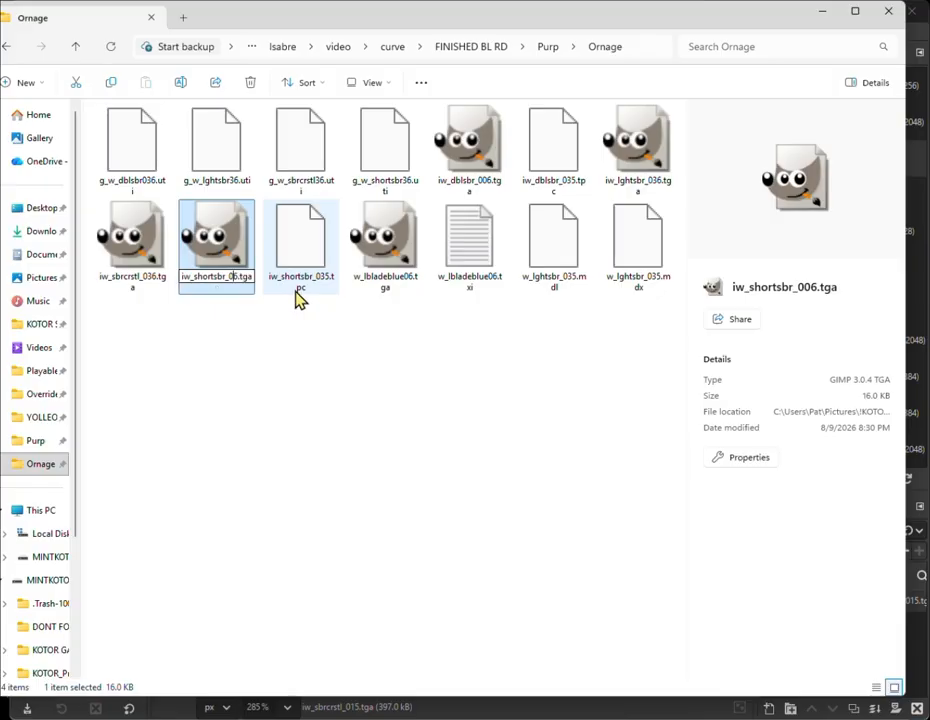
type("3")
left_click(300, 290)
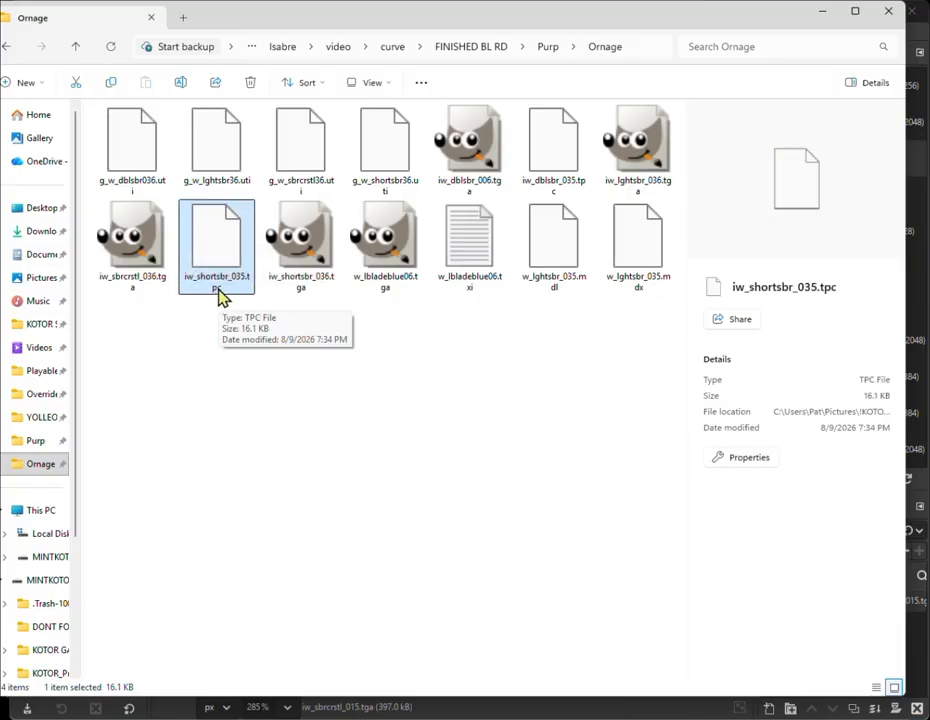
key("Delete")
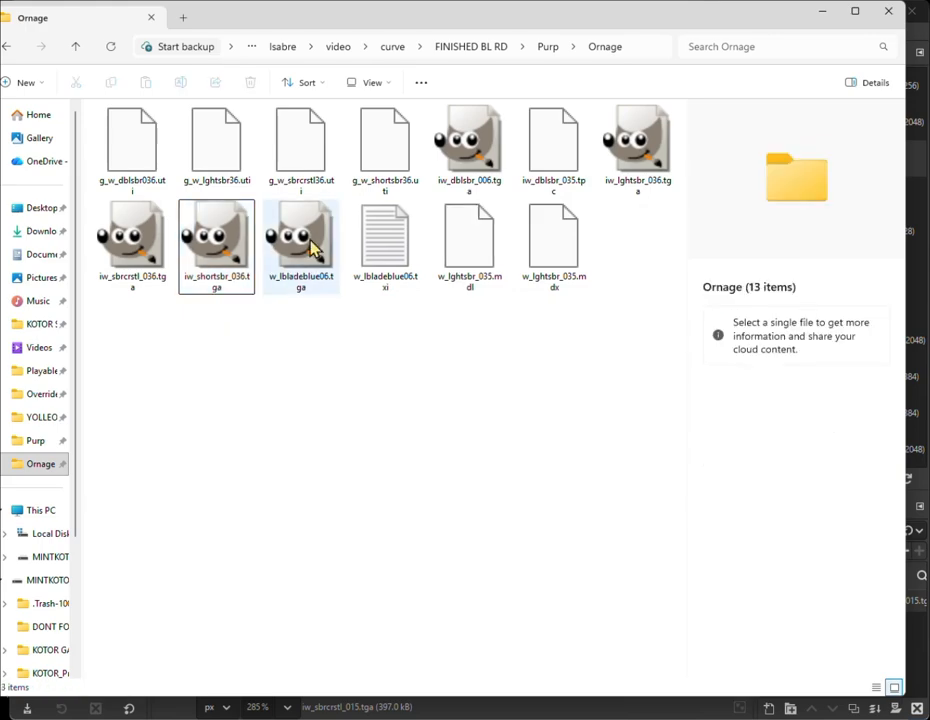
Rename iw_dblsbr_006.tga to iw_dblsbr_036.tga and delete the old iw_dblsbr_035.tpc icon.
left_click(546, 148)
right_click(493, 174)
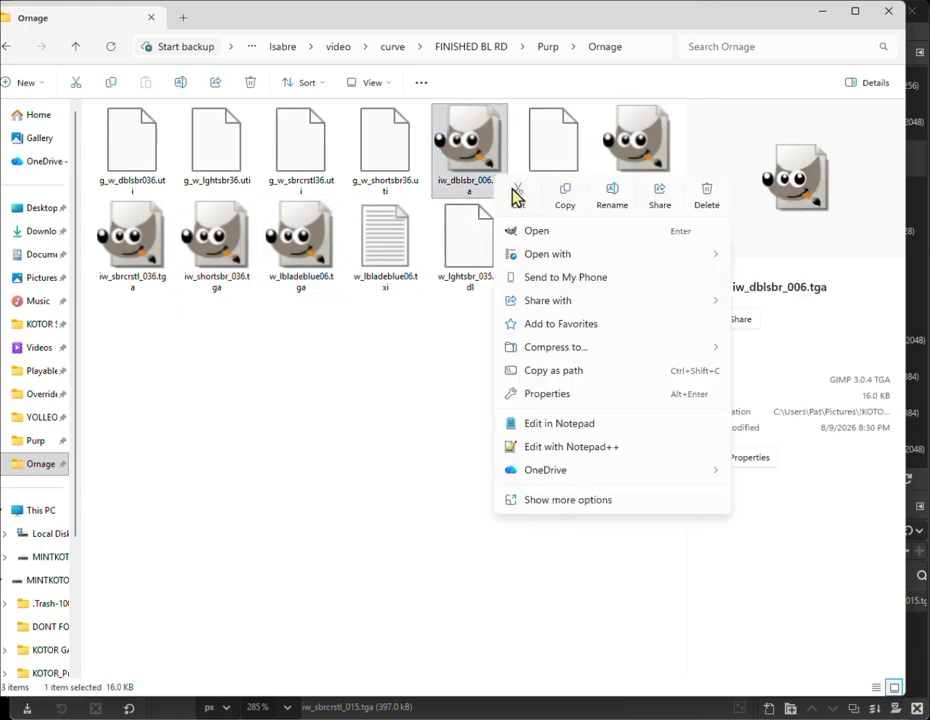
left_click(612, 194)
left_click(486, 181)
key("BackSpace")
type("36.tga")
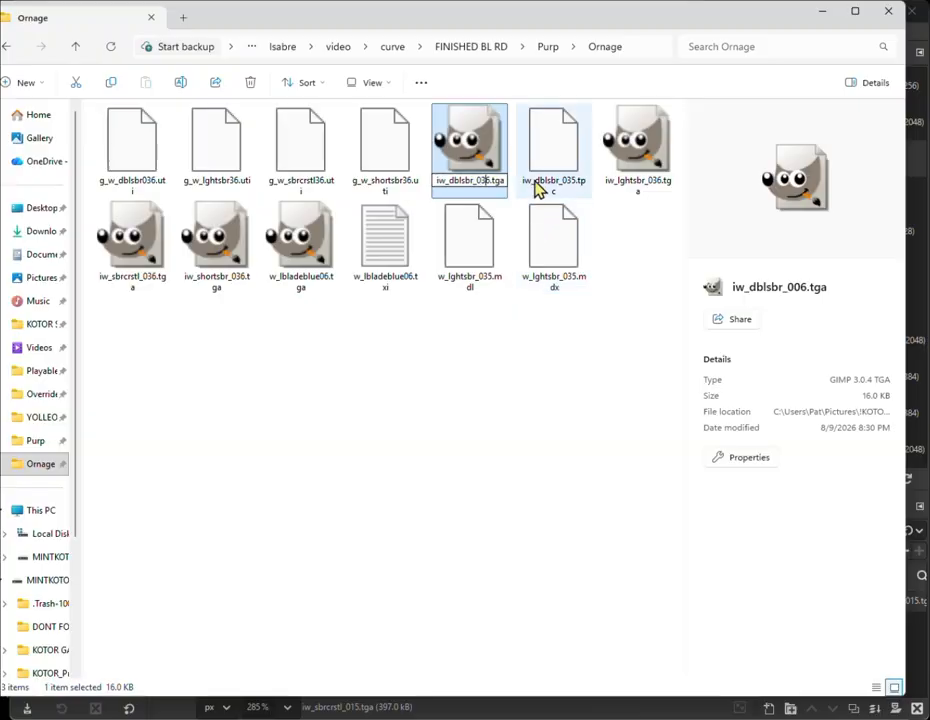
left_click(537, 188)
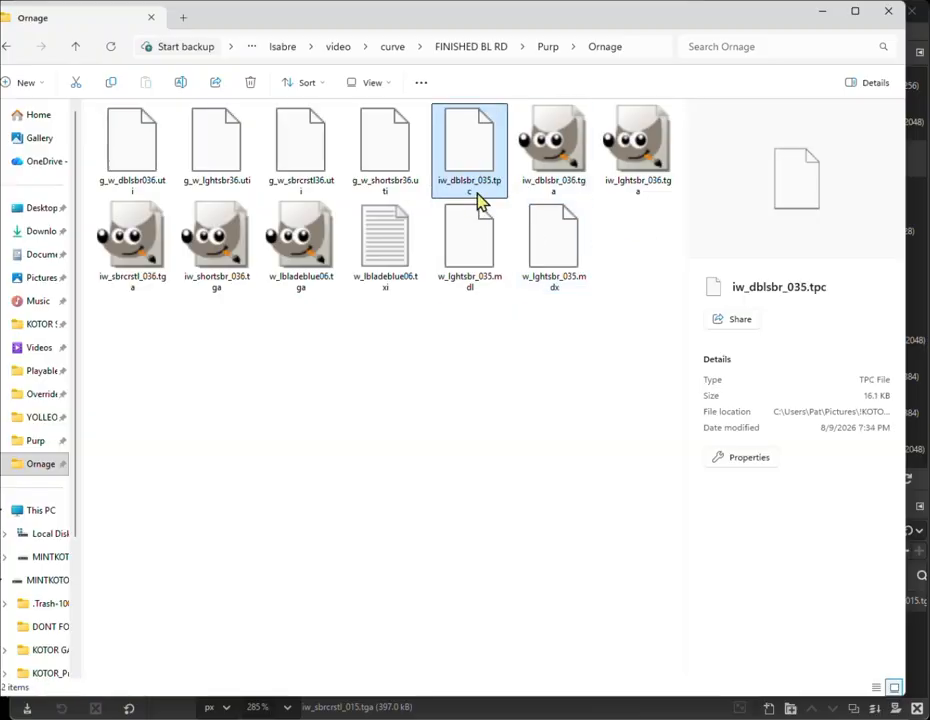
key("Delete")
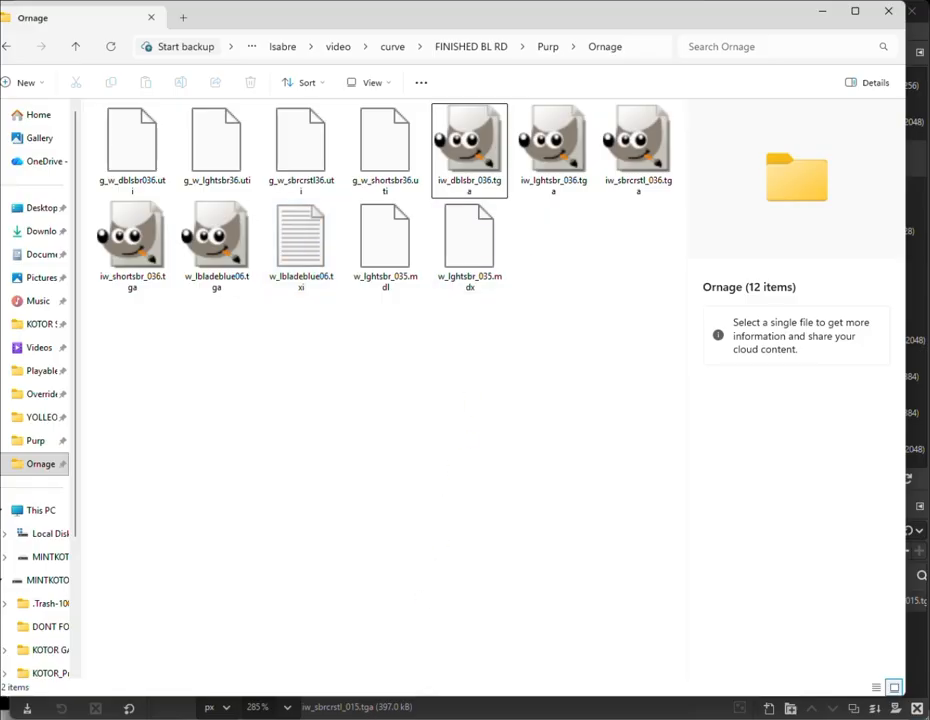
Switch to Blender and delete the default camera, cube and light from the scene.
left_click(549, 712)
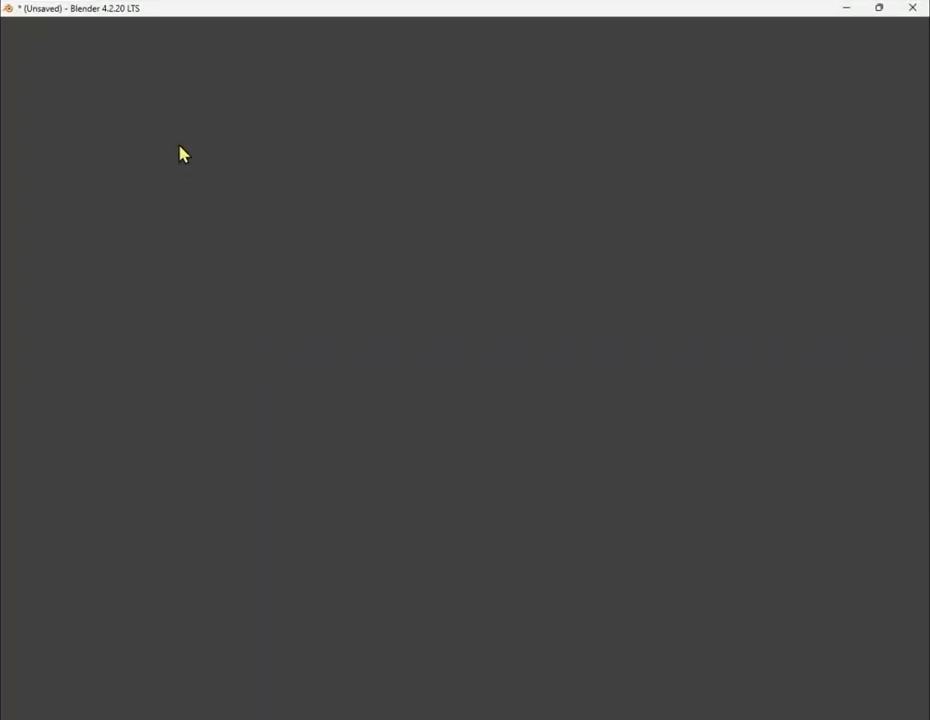
left_click(845, 92)
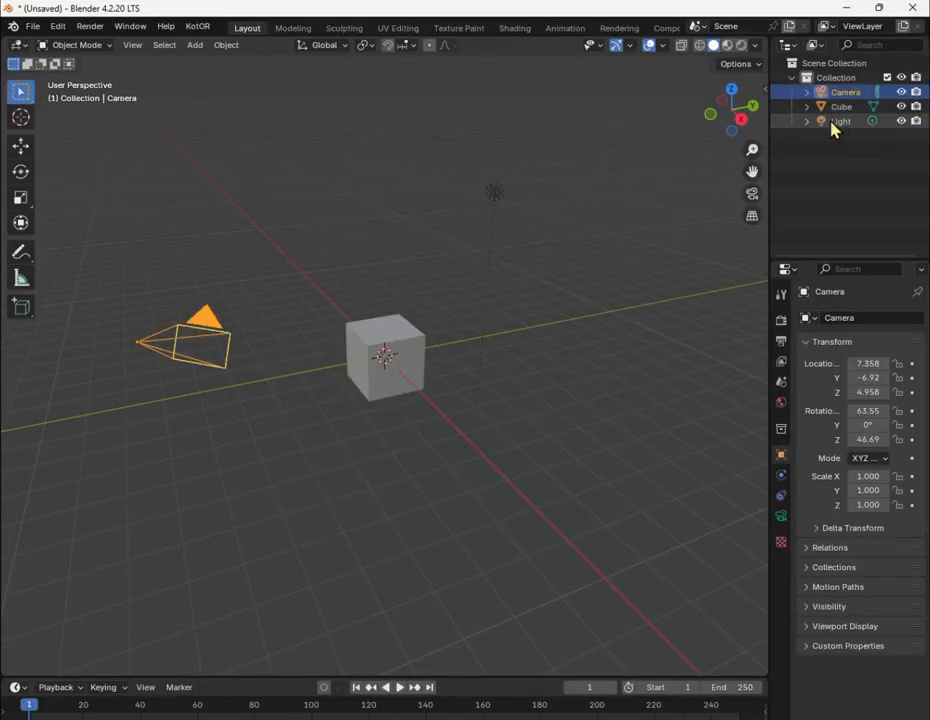
left_click(835, 121, "shift")
key("Delete")
Import w_lghtsbr_035.mdl from the Ornage folder as a KotOR model.
left_click(33, 26)
mouse_move(70, 240)
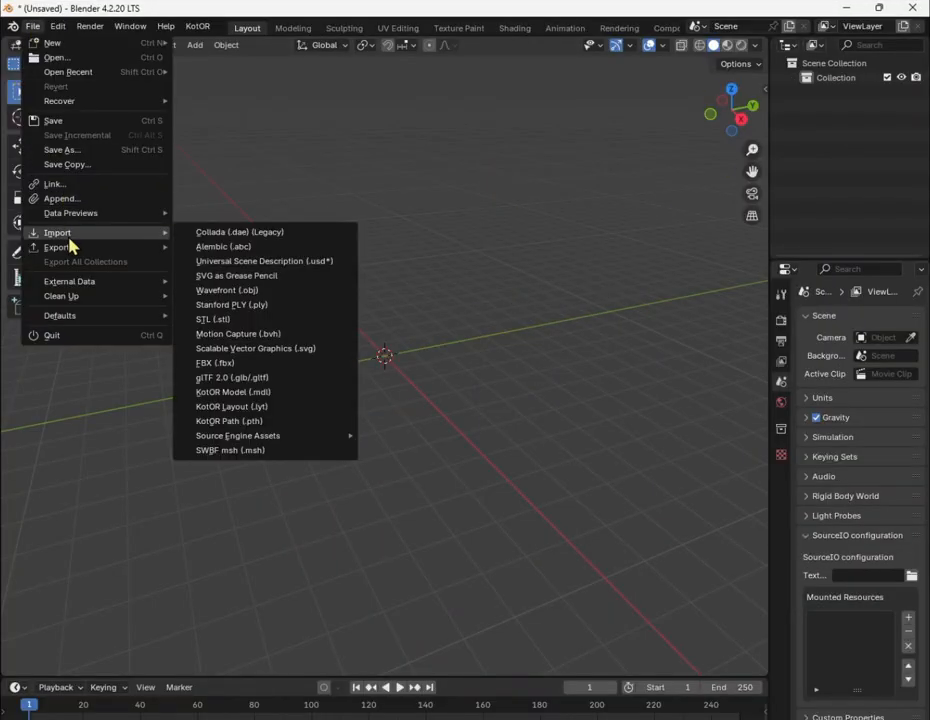
left_click(280, 392)
left_click(340, 304)
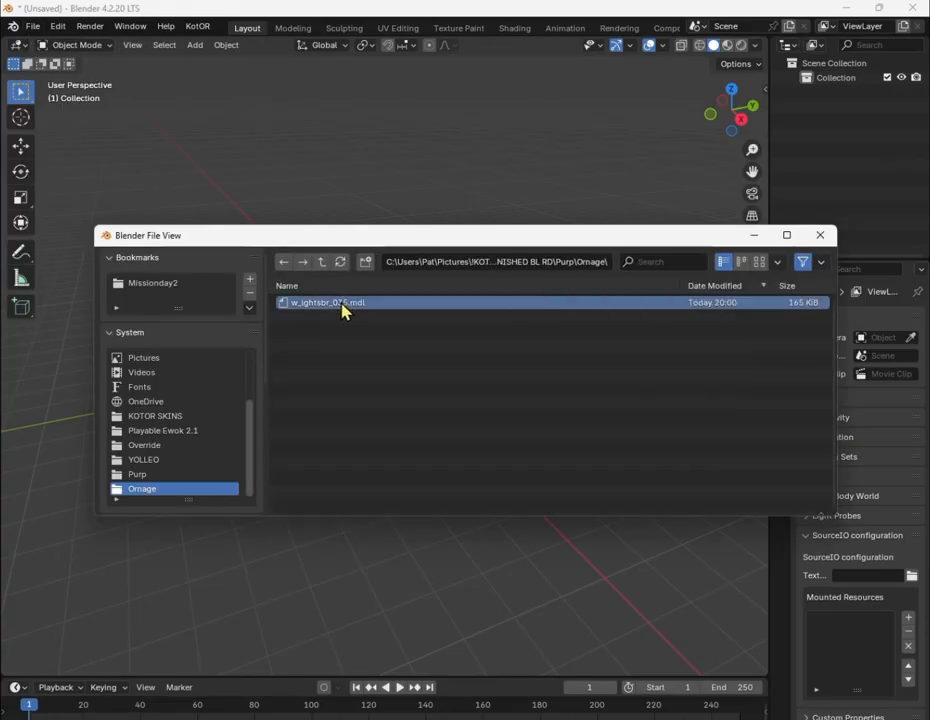
double_click(340, 304)
Change the light color of AuroraLight01 under the saber's lshandle01 to orange.
left_click(807, 94)
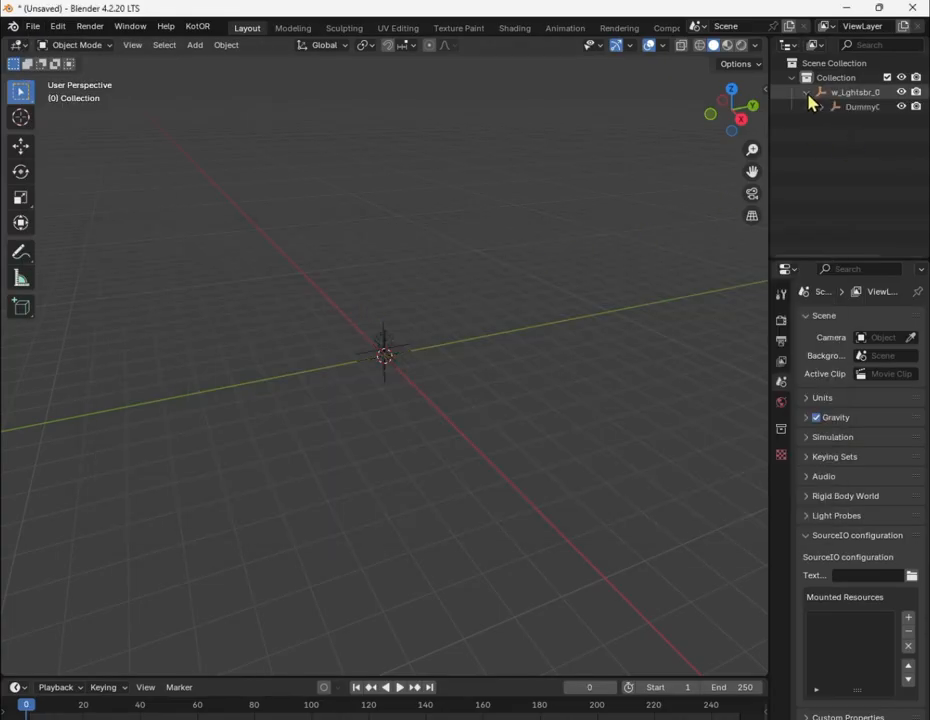
scroll(707, 203, "up", 9)
middle_click_drag(707, 203, 664, 190)
left_click(821, 107)
left_click(842, 136)
left_click(836, 137)
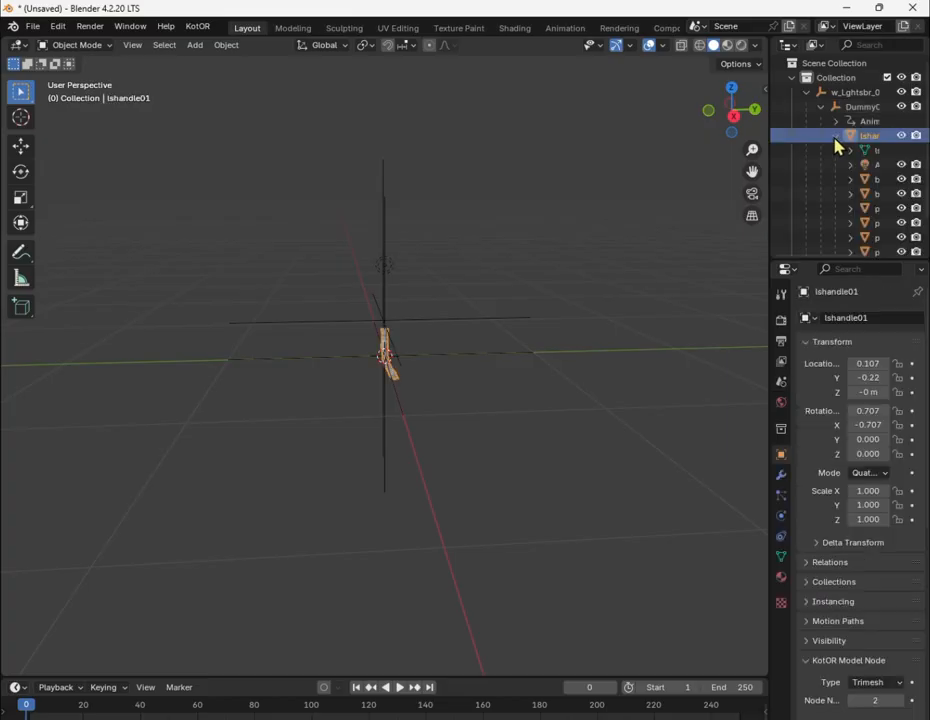
left_click(870, 165)
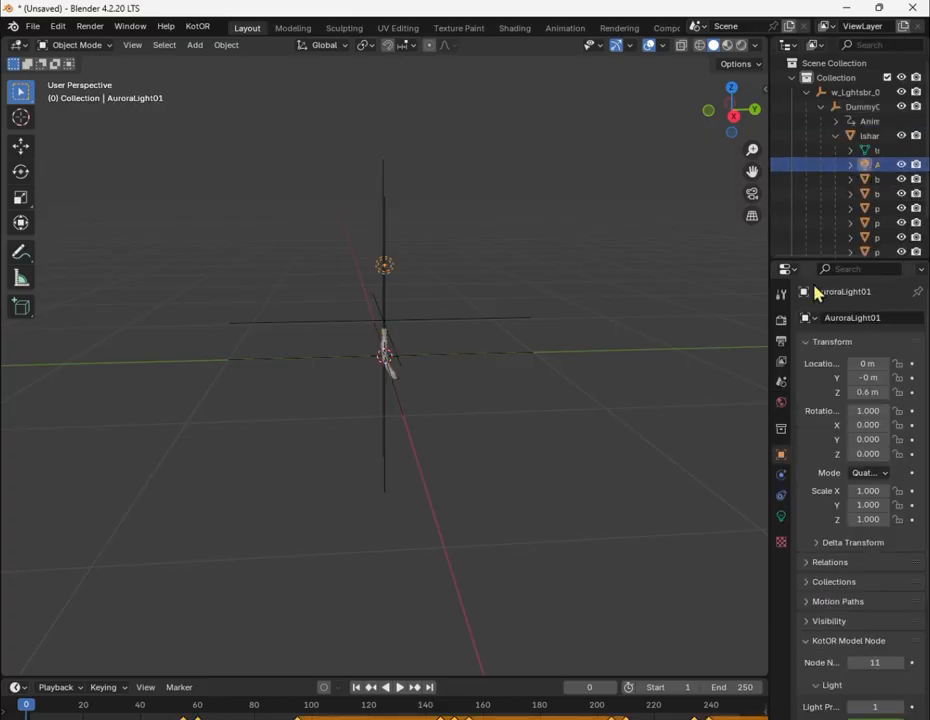
left_click(781, 516)
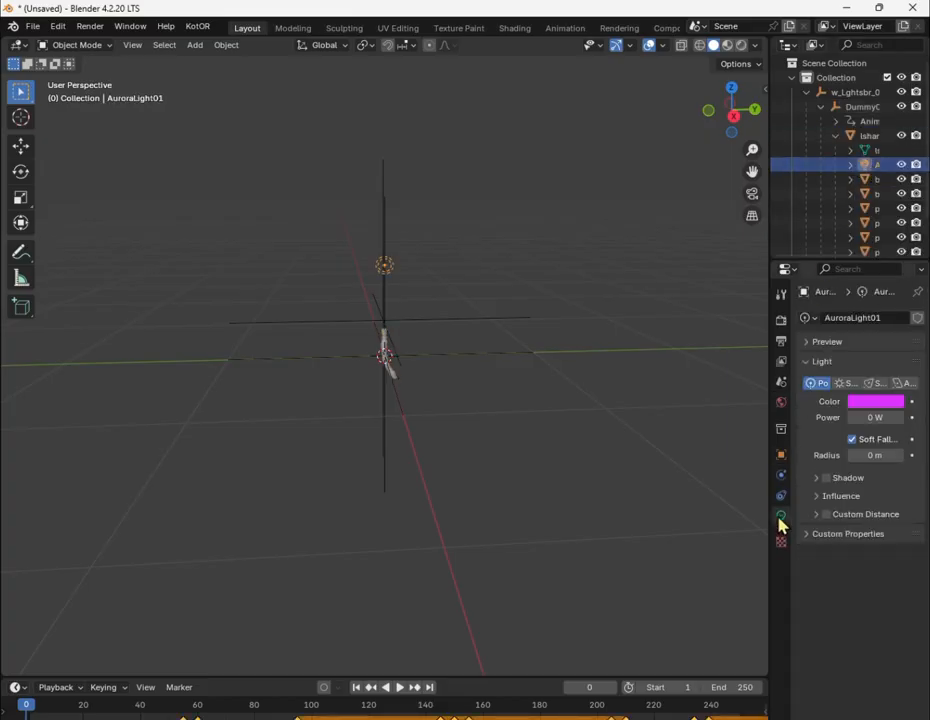
left_click(876, 403)
left_click(793, 293)
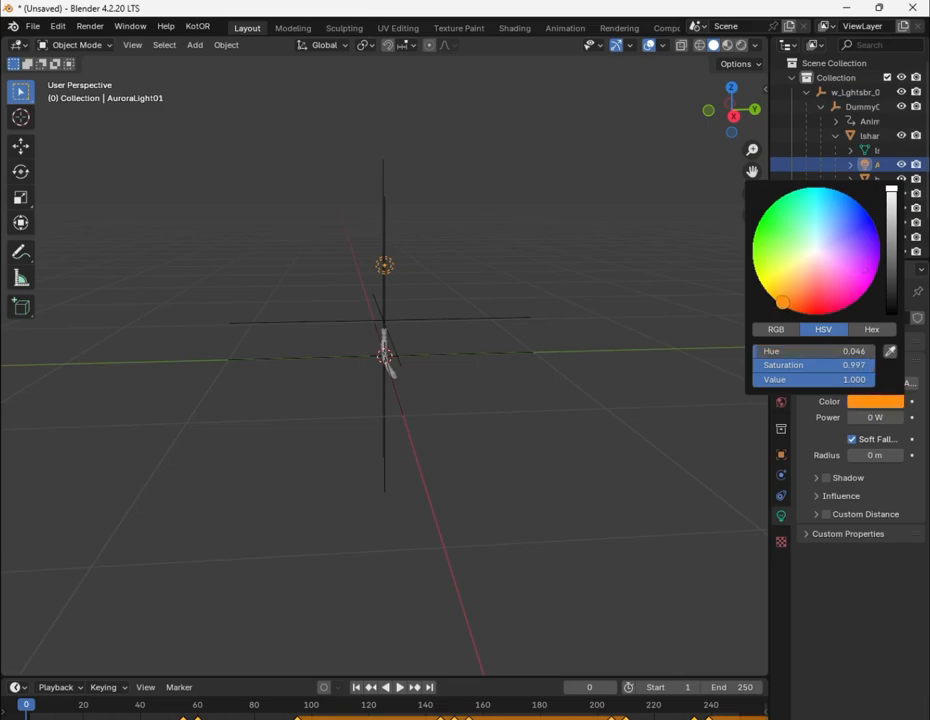
left_click_drag(782, 302, 788, 307)
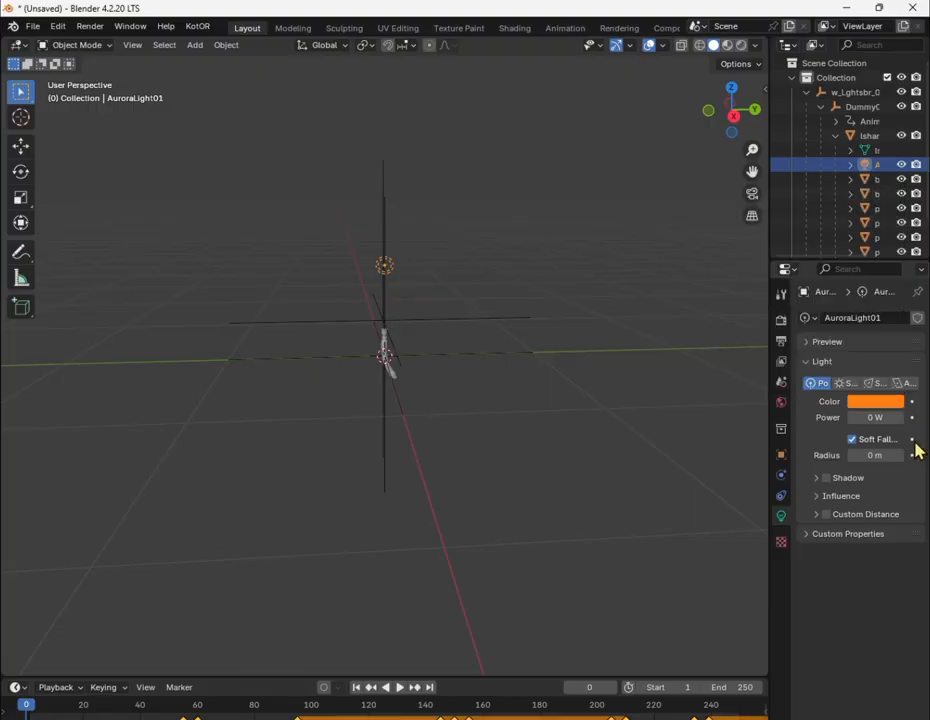
Set the main texture of plane239's KotOR model node to w_lbladeblue06.
scroll(856, 255, "right", 2, "ctrl")
left_click(848, 212)
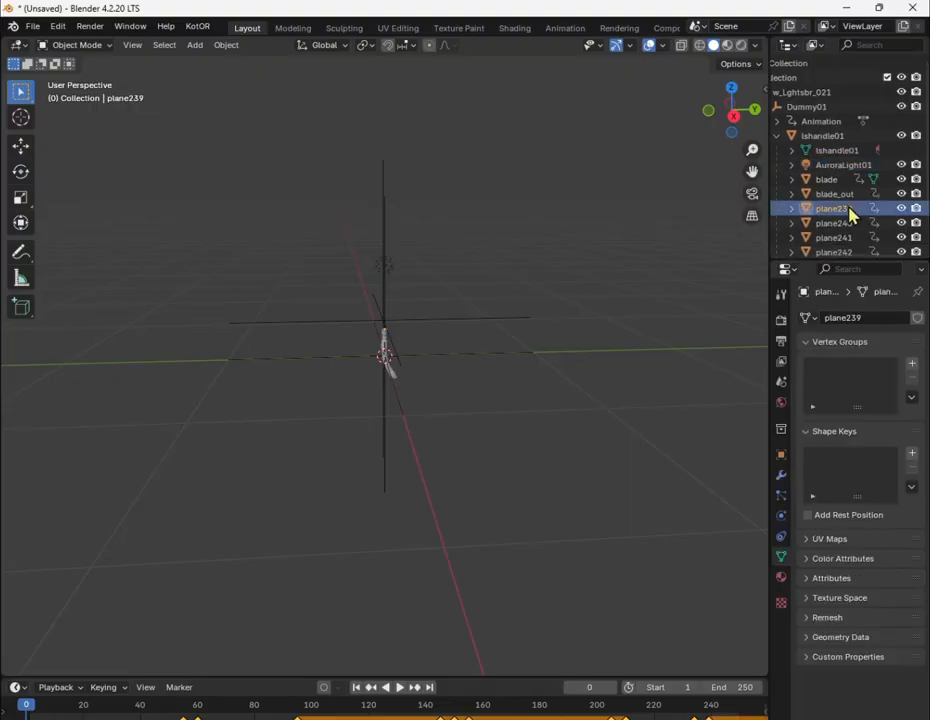
left_click(781, 577)
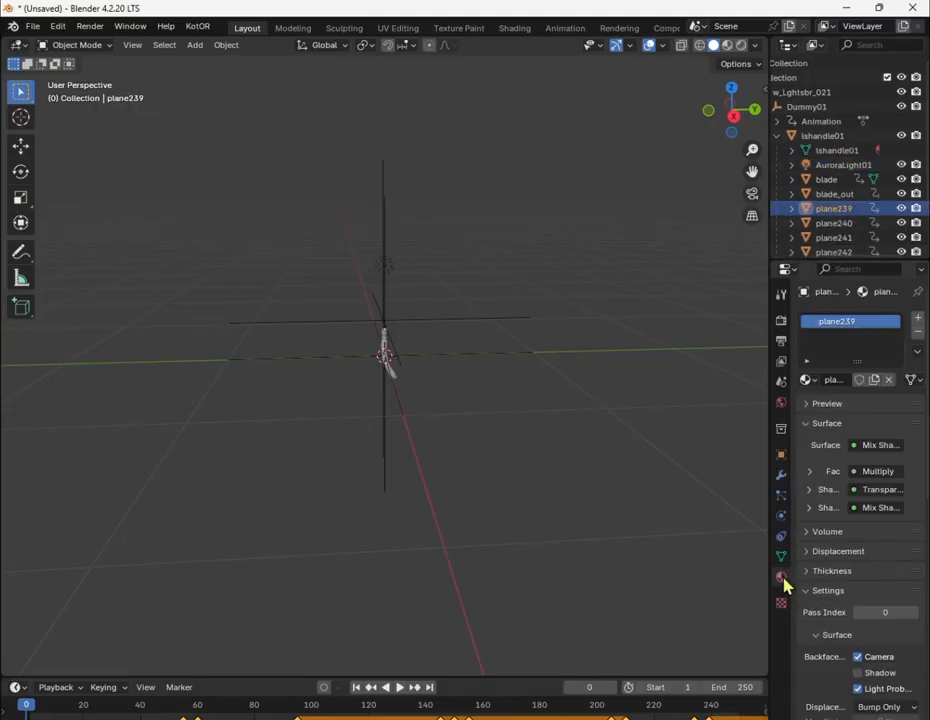
left_click(781, 455)
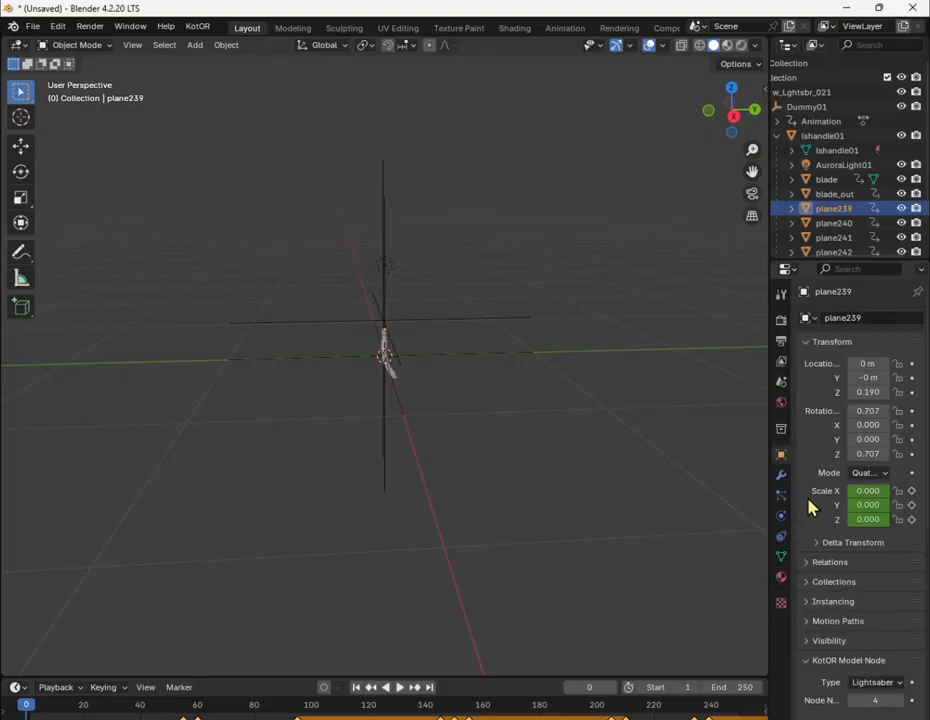
scroll(812, 505, "down", 2)
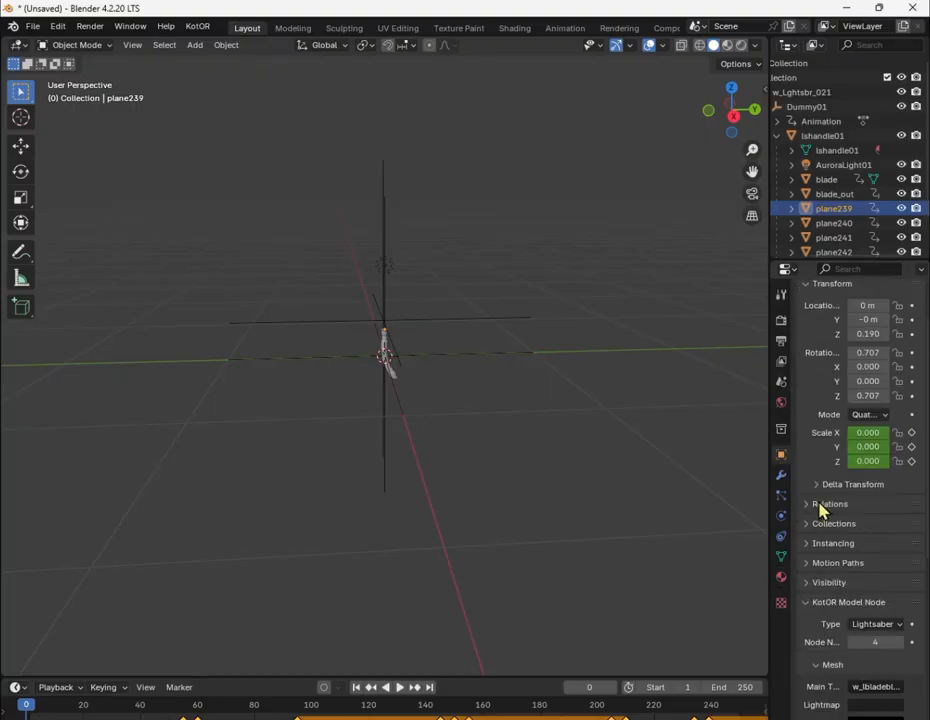
scroll(819, 510, "down", 3)
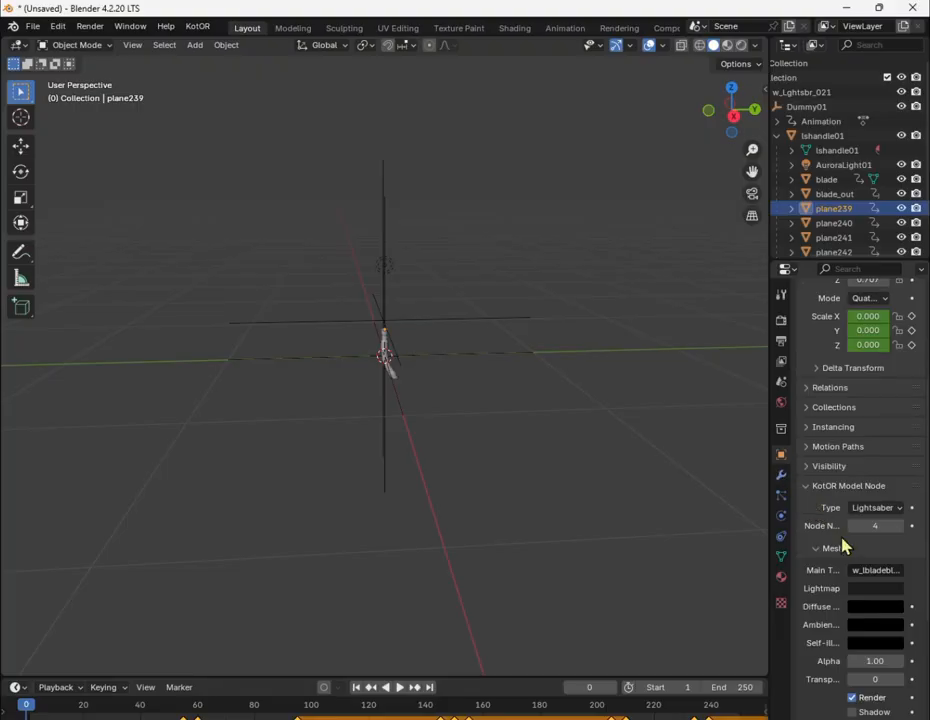
left_click(874, 569)
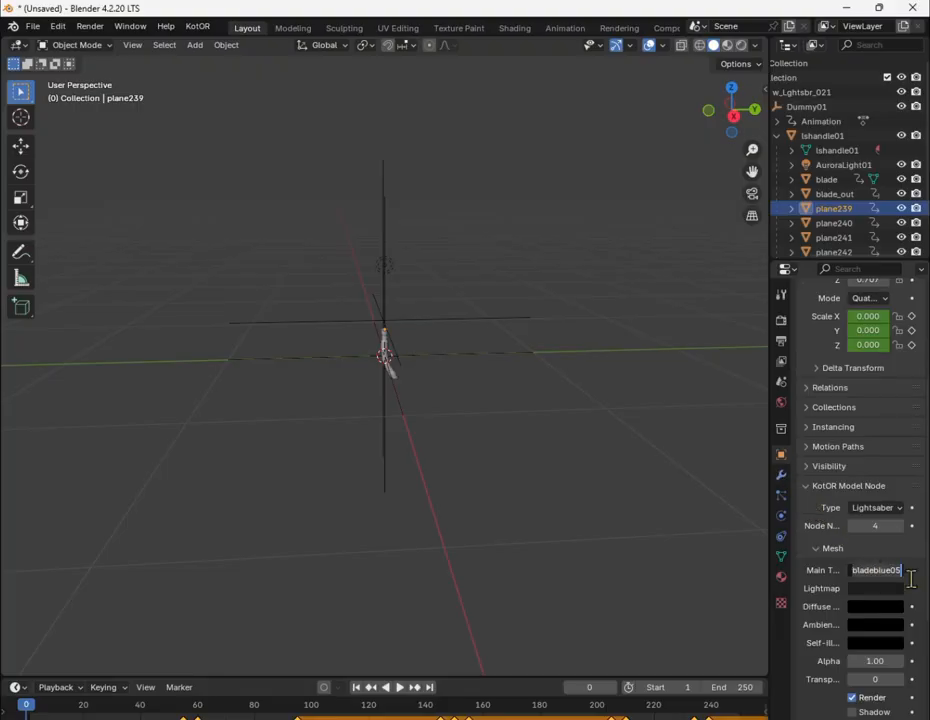
left_click(902, 569)
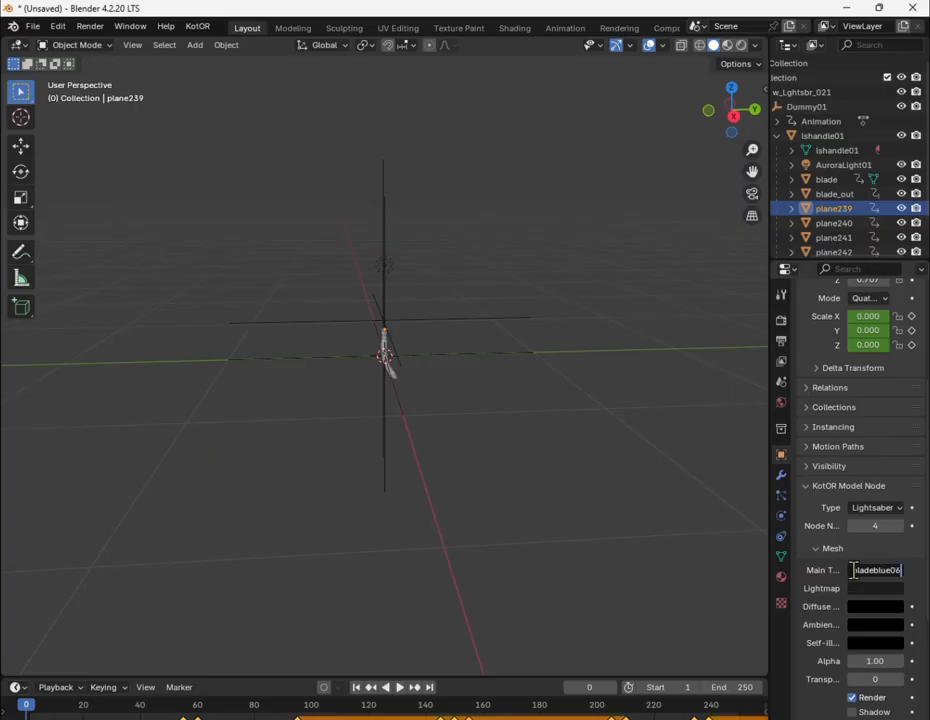
Set plane240's main texture to w_lbladeblue06 and recheck the texture name on plane239.
left_click(836, 223)
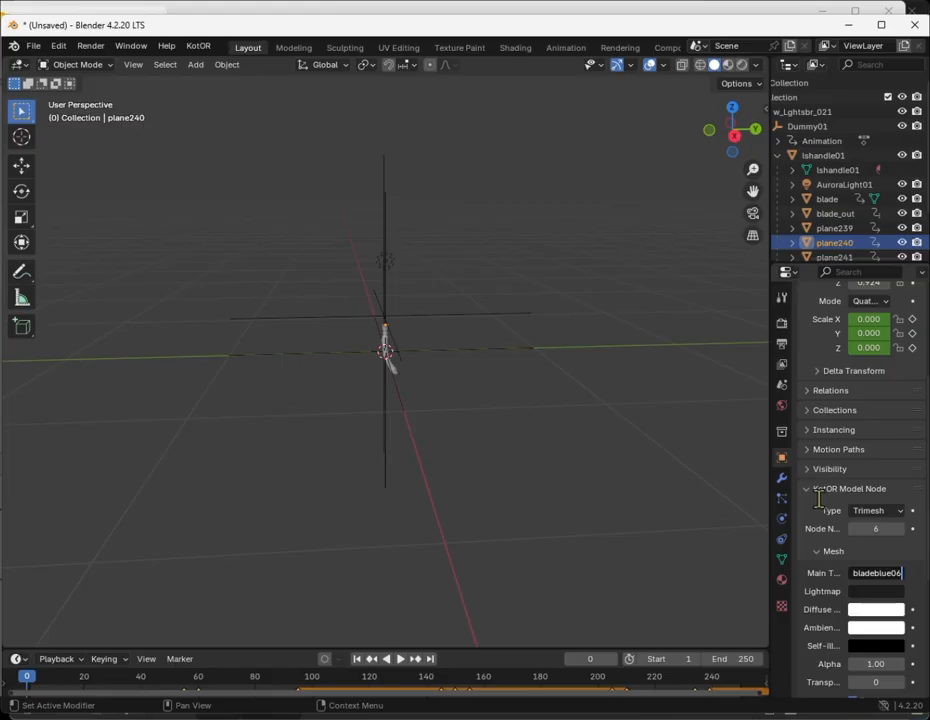
left_click(836, 228)
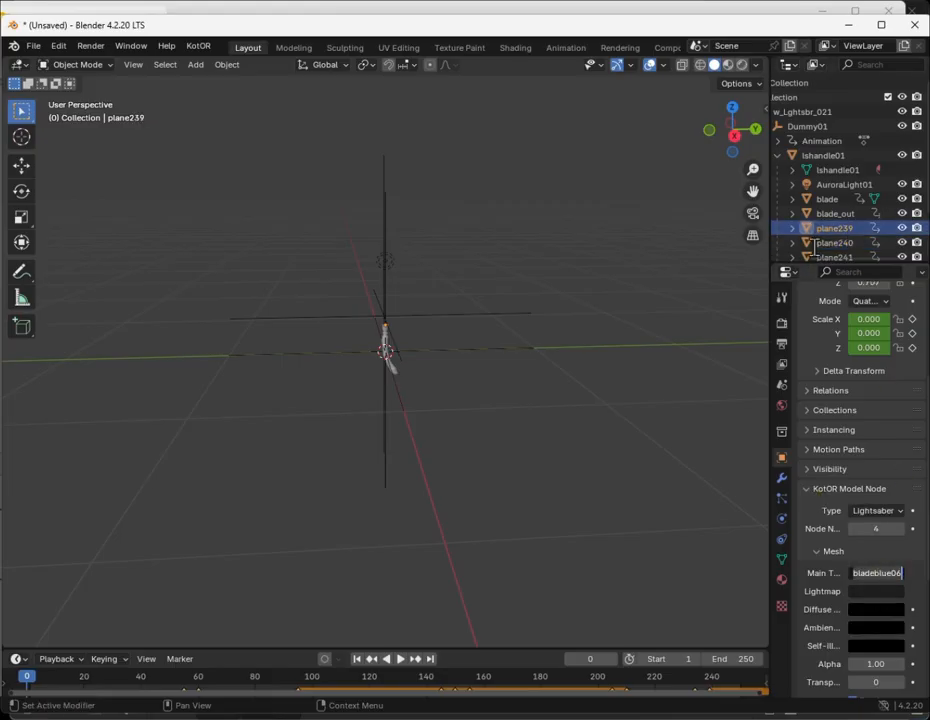
left_click(816, 243)
Set the main textures of plane241 and plane242 to w_lbladeblue06 in their KotOR model nodes.
scroll(836, 240, "down", 2)
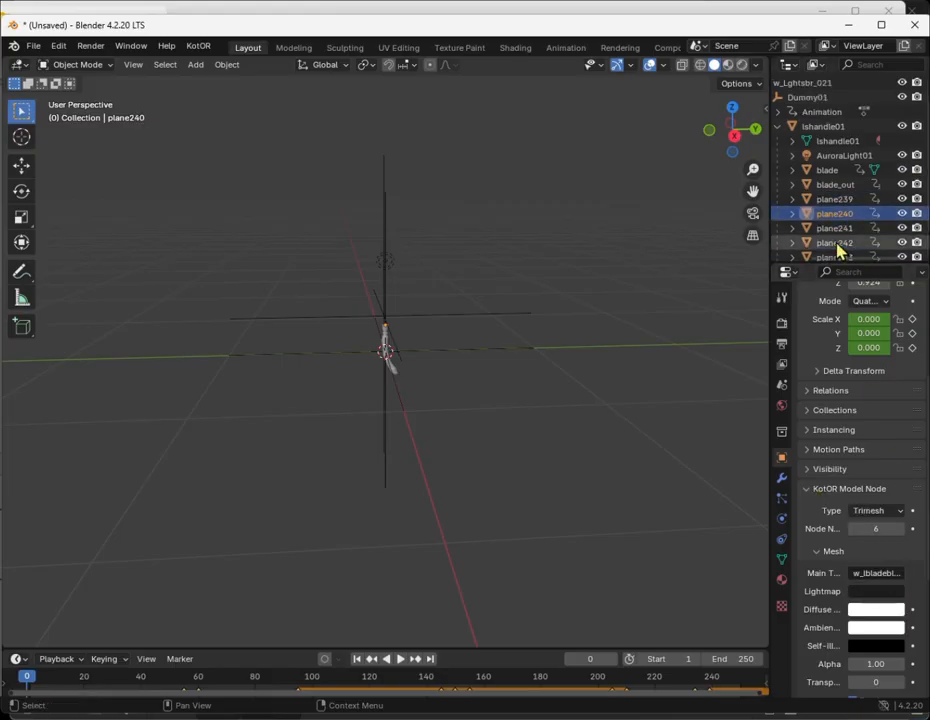
left_click(838, 229)
left_click(893, 574)
left_click(893, 574)
left_click(846, 245)
left_click(846, 244)
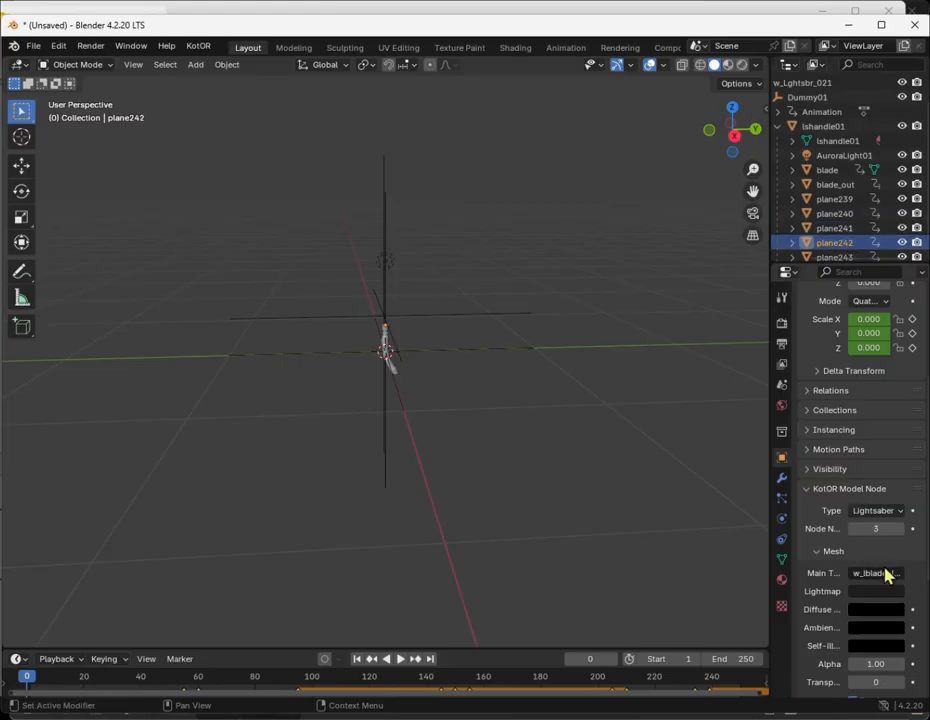
left_click(885, 572)
key("ctrl+v")
left_click(727, 408)
Set the main textures of plane243 and plane244 to w_lbladeblue06 in their KotOR model nodes.
scroll(832, 229, "down", 2)
left_click(841, 235)
left_click(884, 573)
key("ctrl+c")
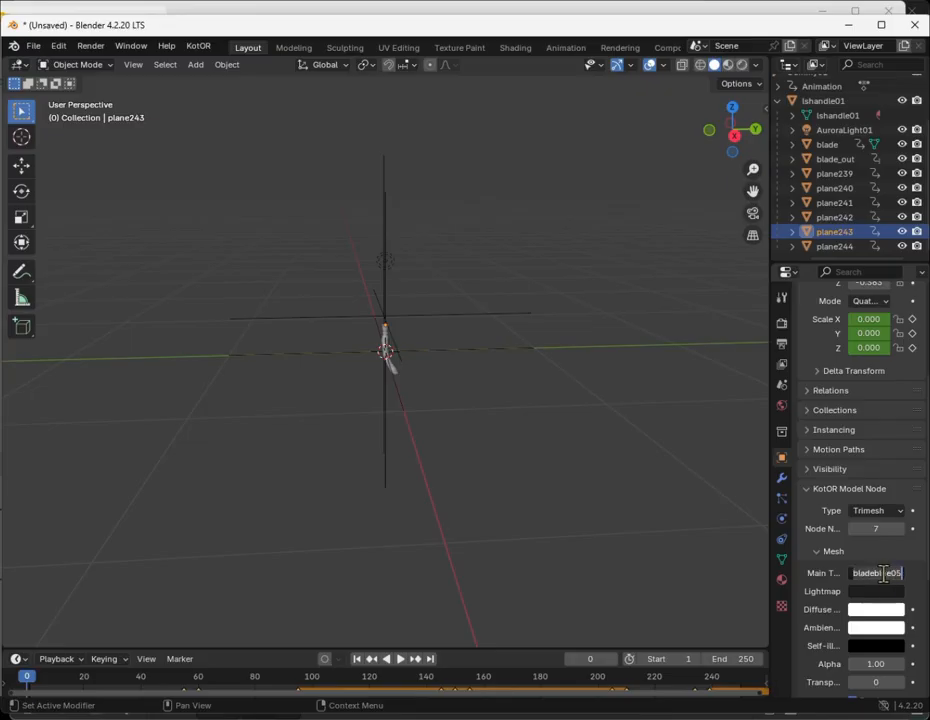
key("BackSpace")
left_click(855, 246)
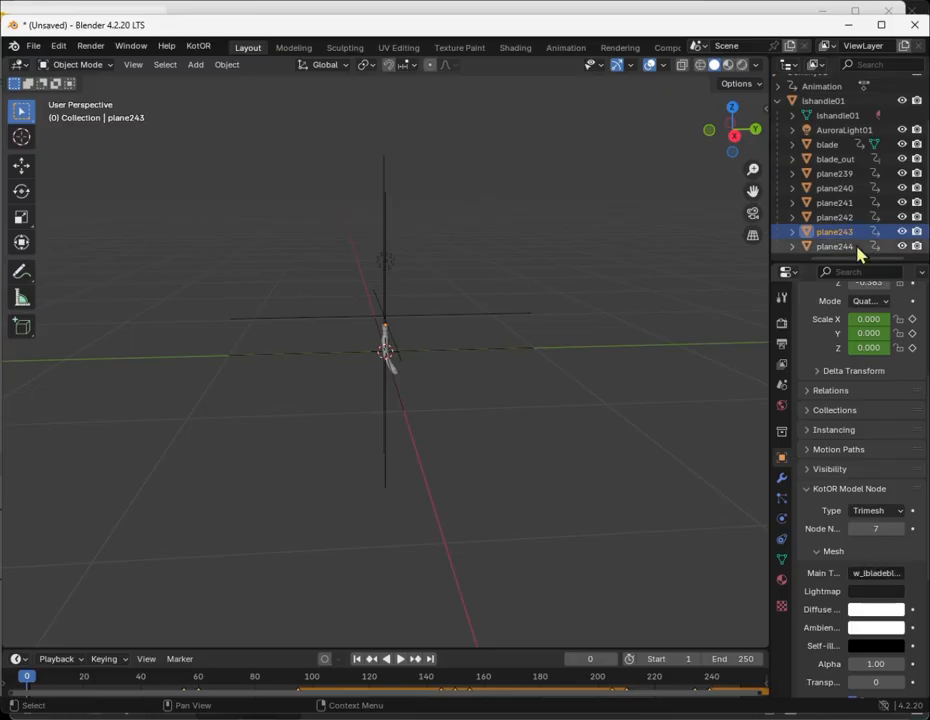
left_click(882, 572)
key("ctrl+v")
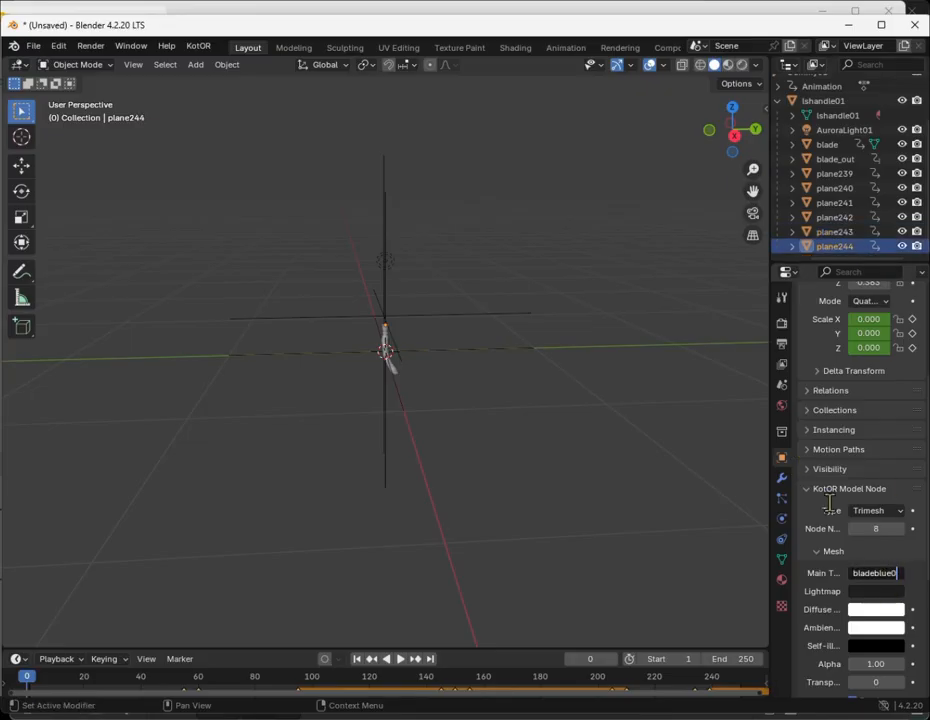
type("6")
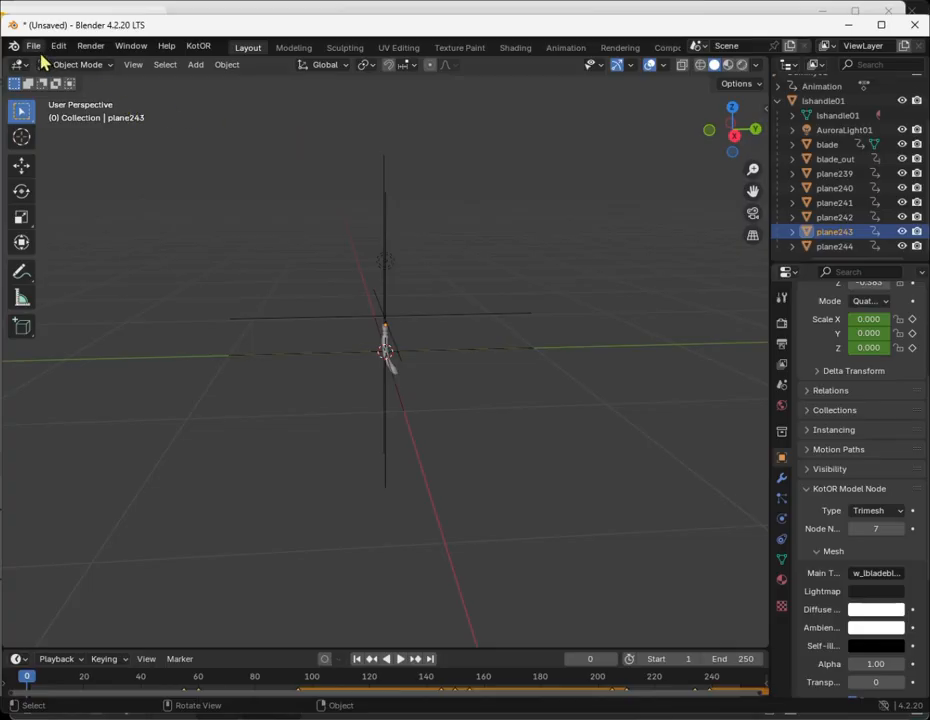
Export the saber as a KotOR model named w_lghtsbr_036.mdl into the Ornage folder.
left_click(33, 46)
mouse_move(87, 265)
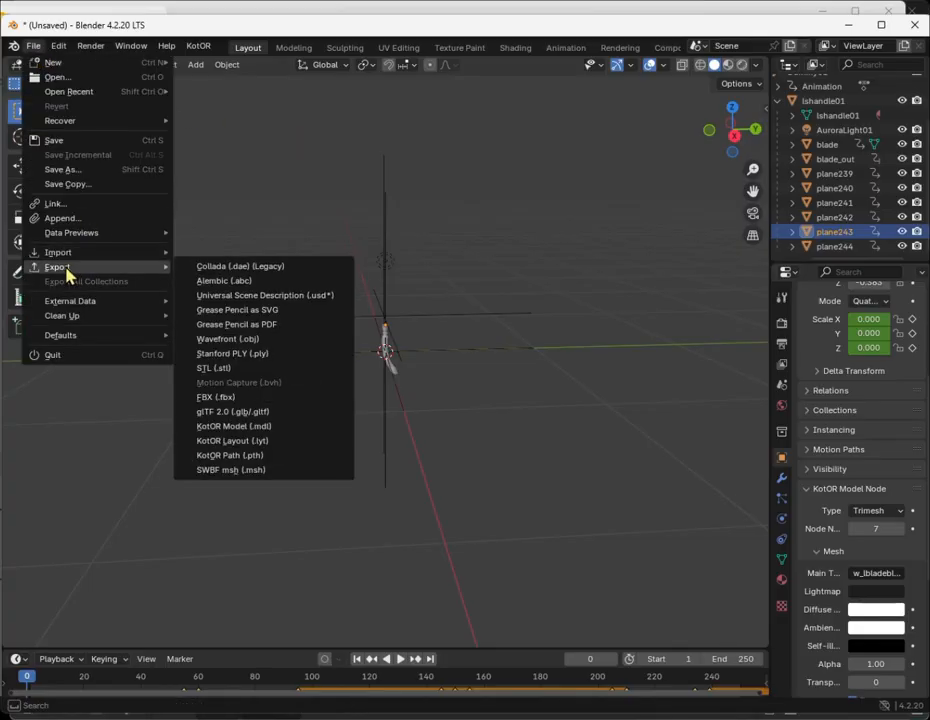
left_click(276, 426)
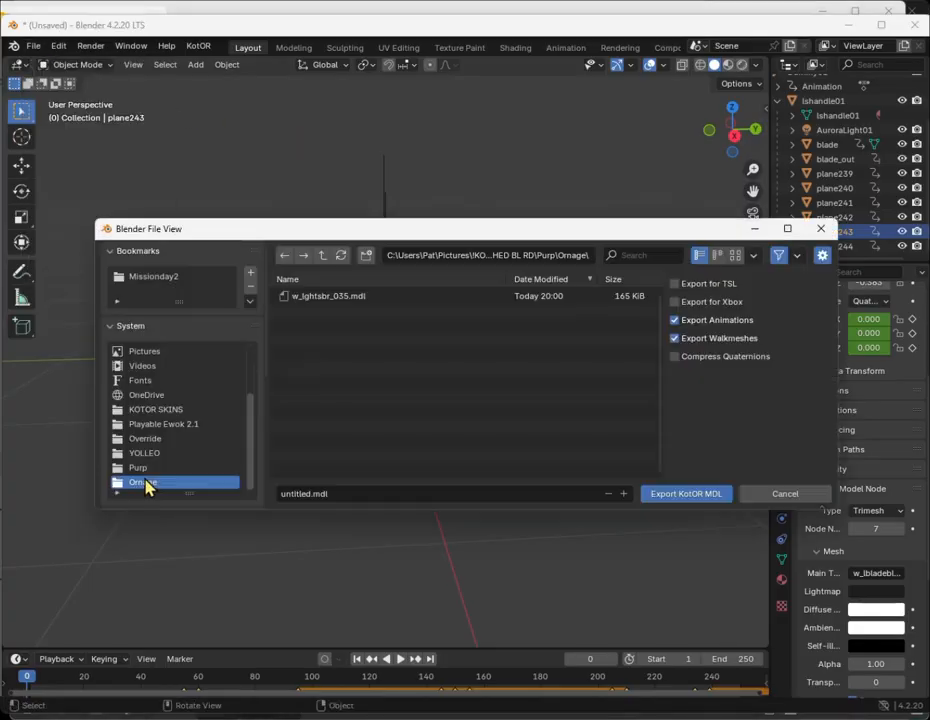
left_click(330, 297)
left_click(333, 494)
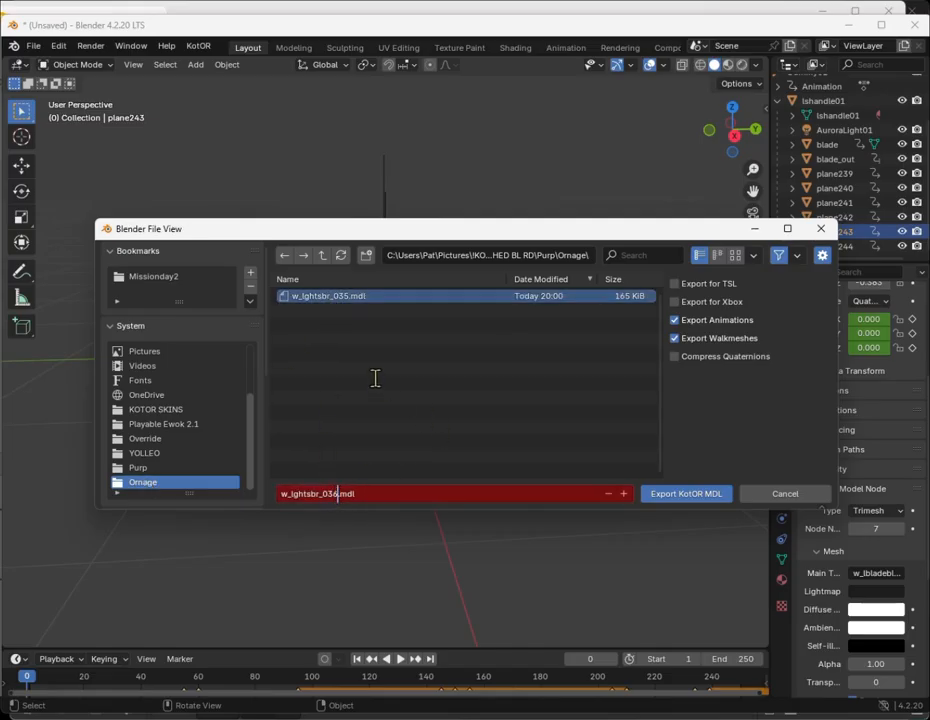
key("Return")
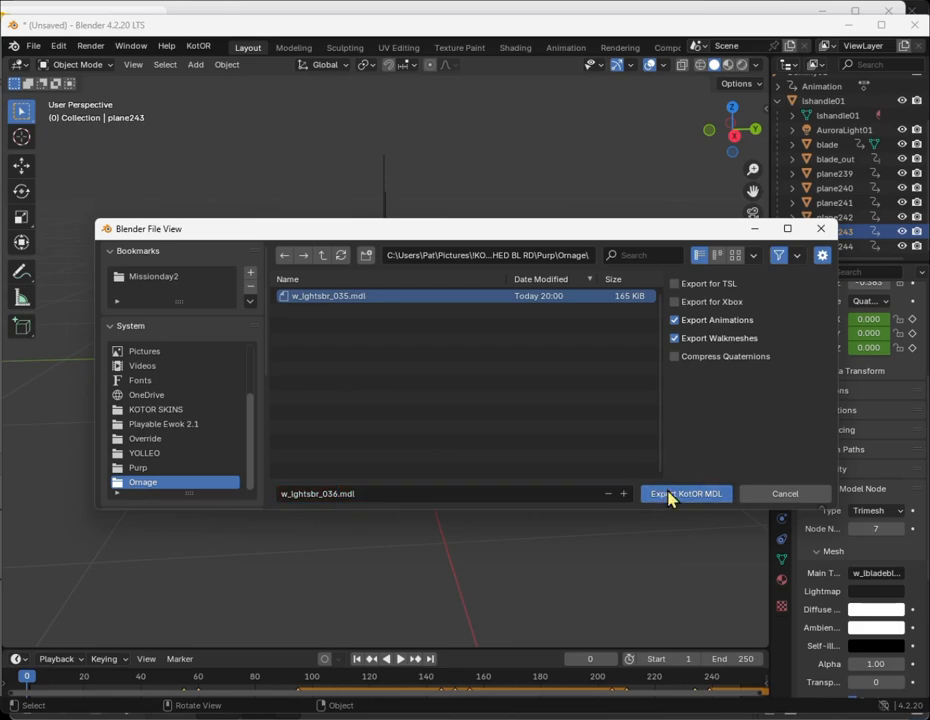
left_click(669, 495)
Switch to the Ornage folder in File Explorer and delete w_lghtsbr_035.mdl and w_lghtsbr_035.mdx.
left_click(848, 24)
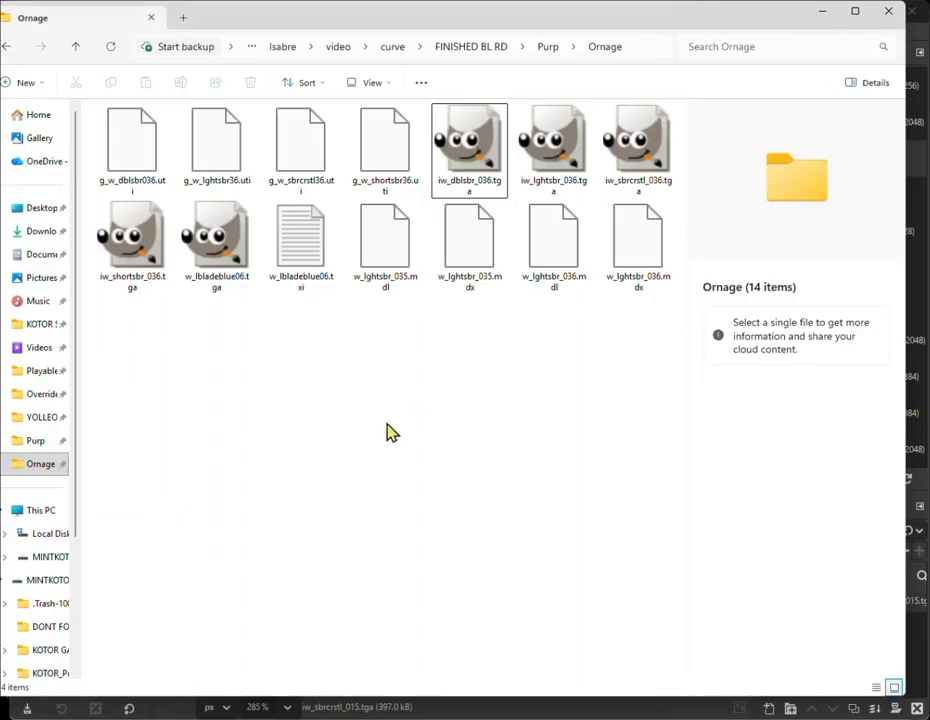
left_click(486, 262)
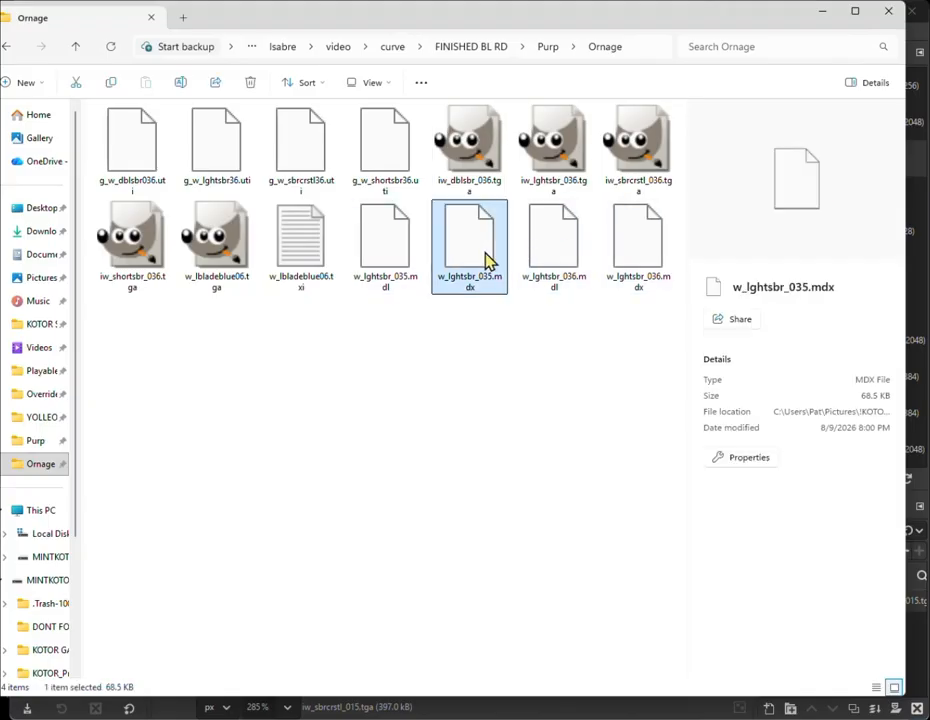
left_click(366, 265, "ctrl")
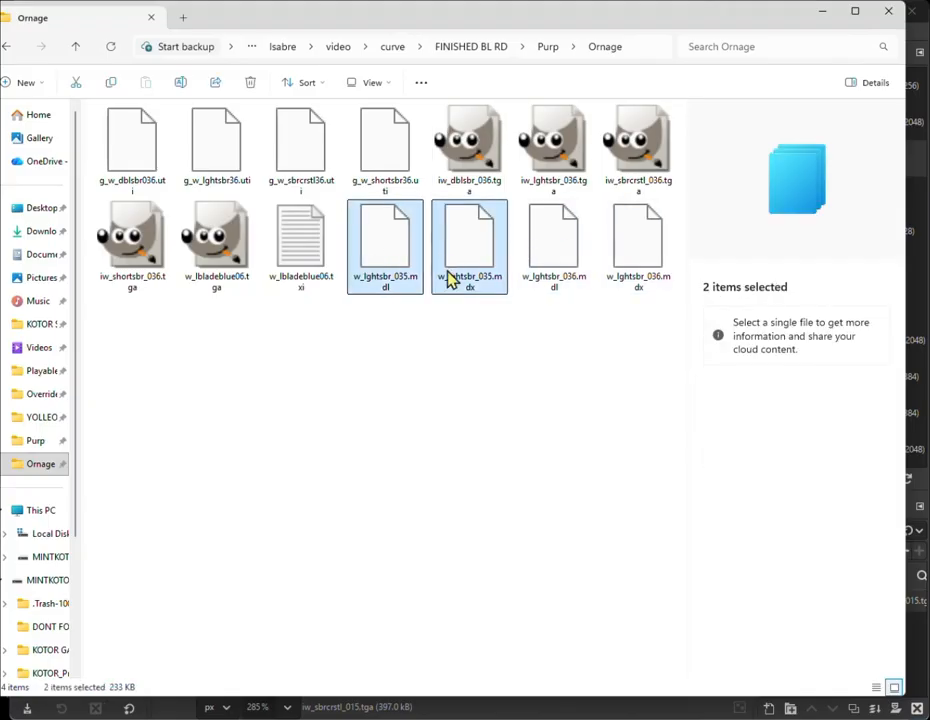
key("Delete")
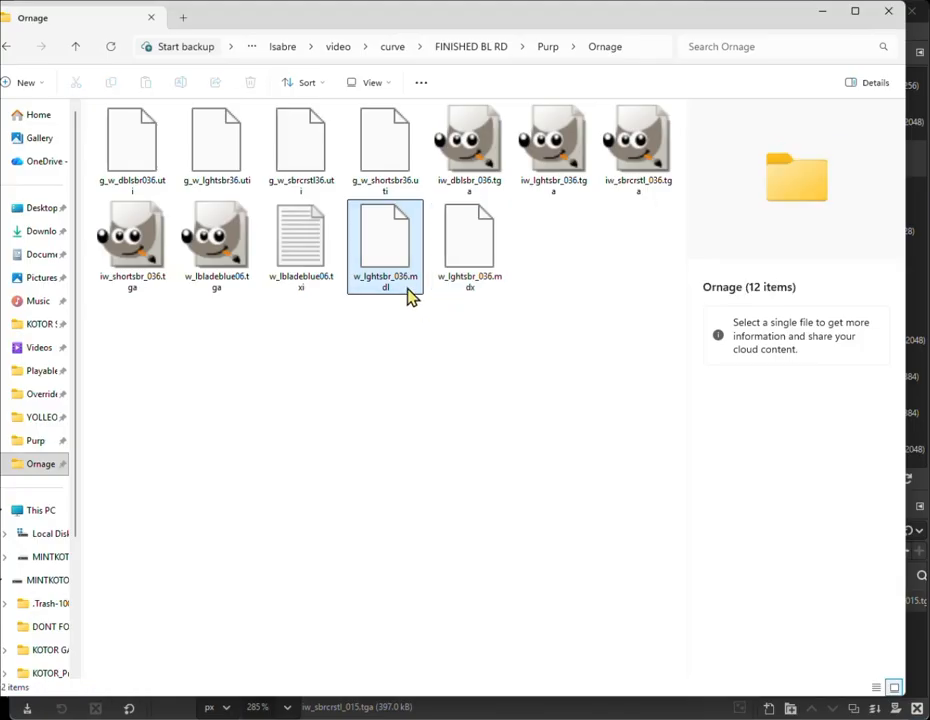
Copy all files from the Ornage folder into the game's Override folder and open Override.
left_click_drag(638, 540, 24, 398)
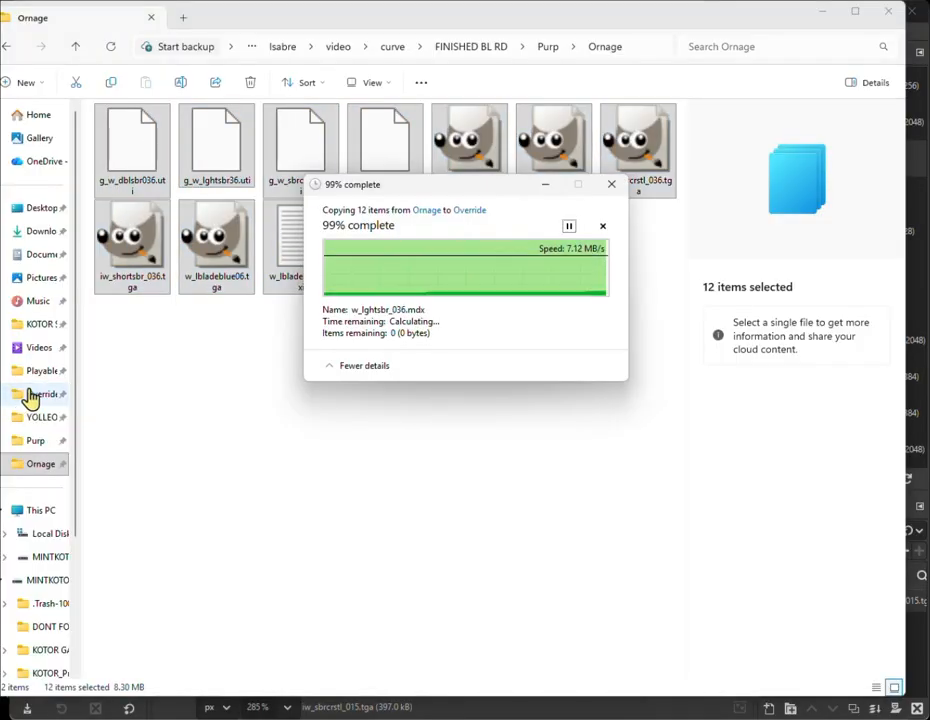
left_click(29, 398)
Search the Override folder for UPC and switch to upcrystals.2da in Holocron Toolset's 2DA Editor.
key("ctrl+e")
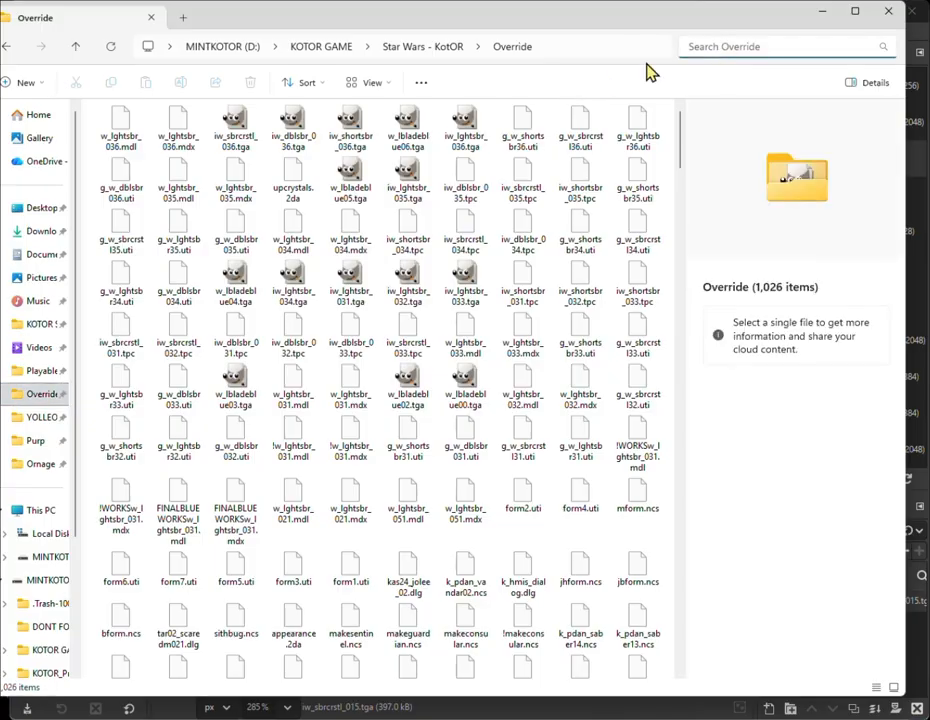
type("UPC")
left_click(351, 128)
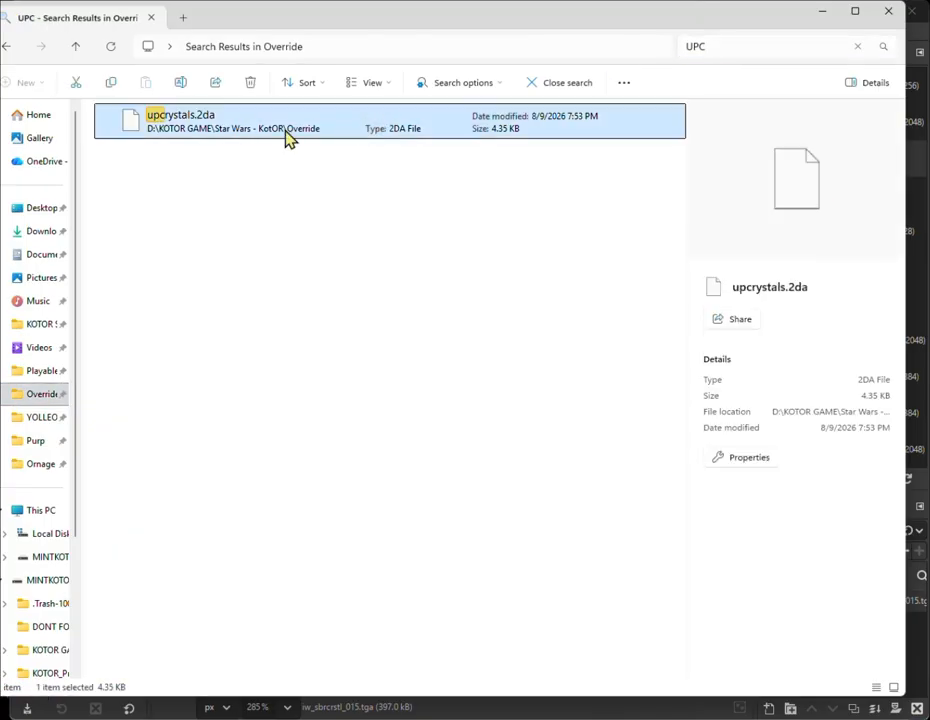
mouse_move(592, 648)
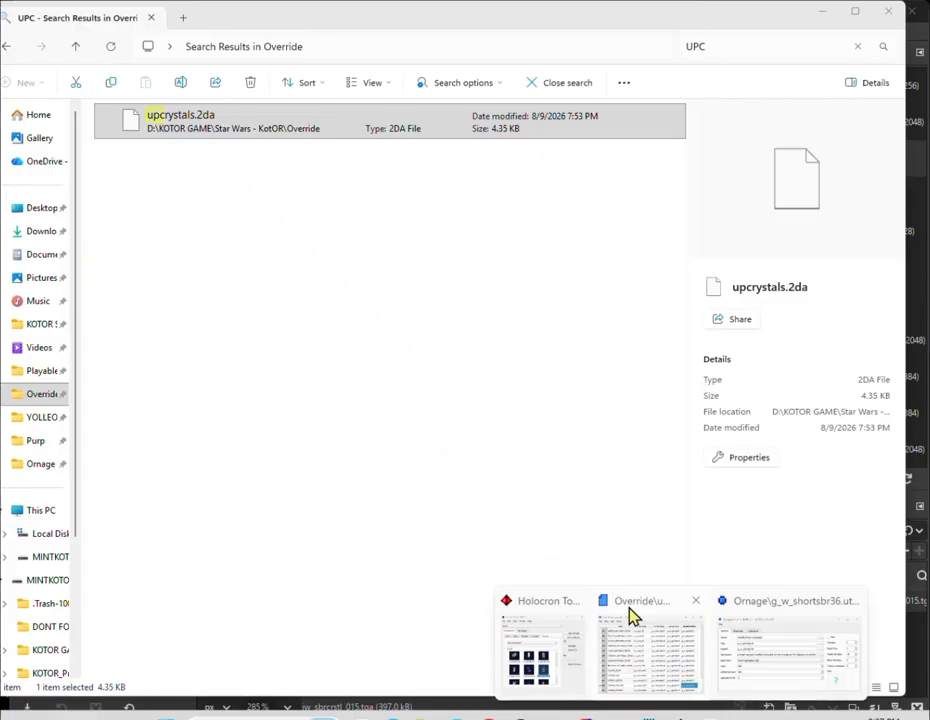
left_click(630, 614)
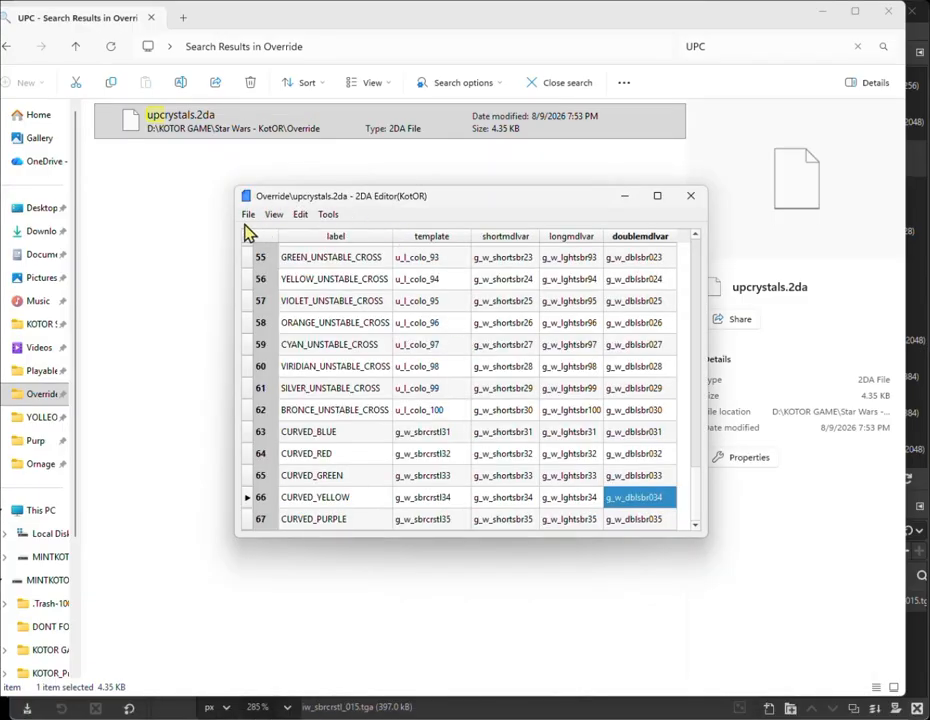
Insert an empty row below CURVED_PURPLE at the end of the crystal table.
left_click(246, 519)
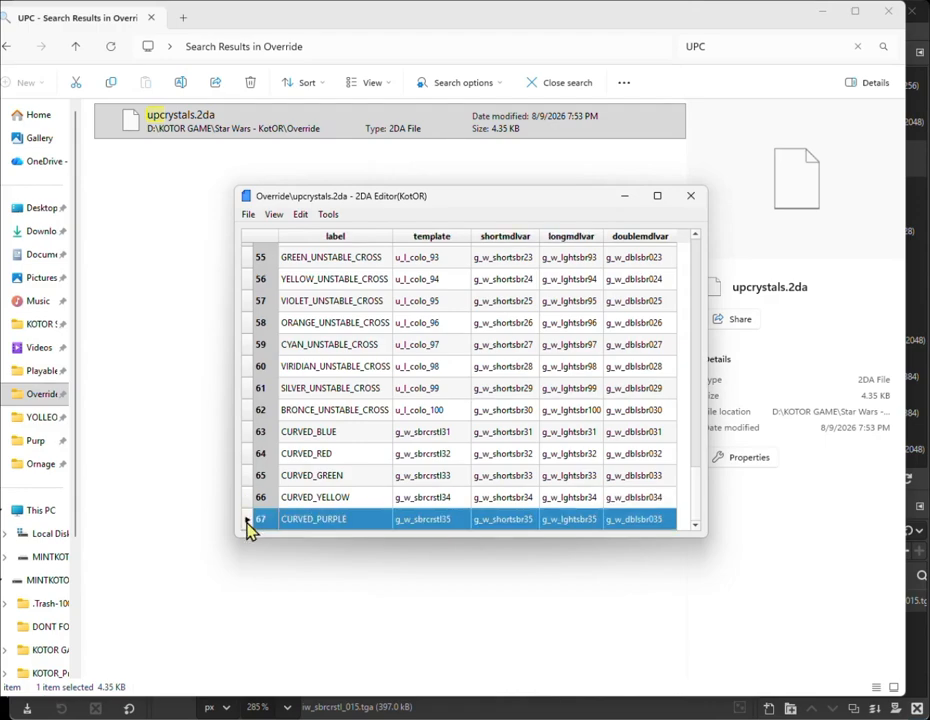
left_click(300, 214)
mouse_move(328, 215)
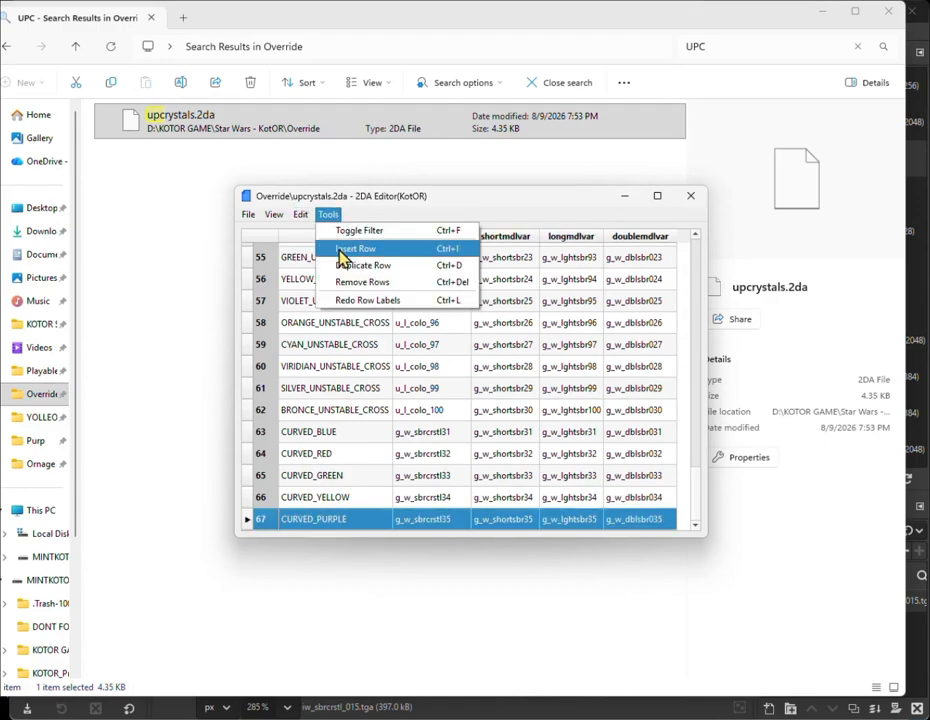
left_click(341, 251)
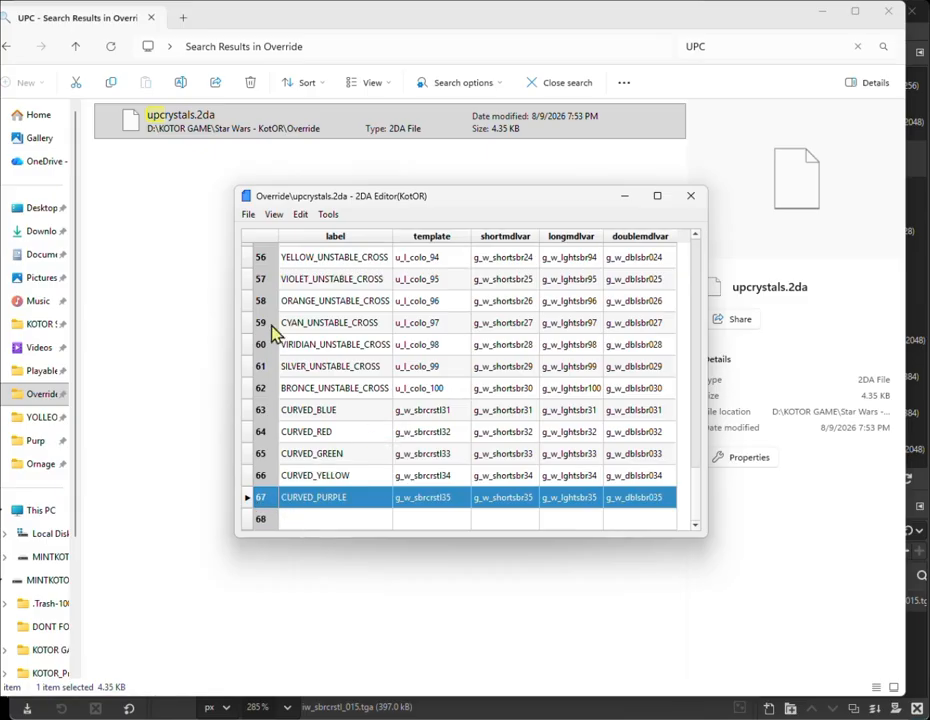
Copy the CURVED_PURPLE row's contents into the empty last row and number that row 68.
left_click(299, 215)
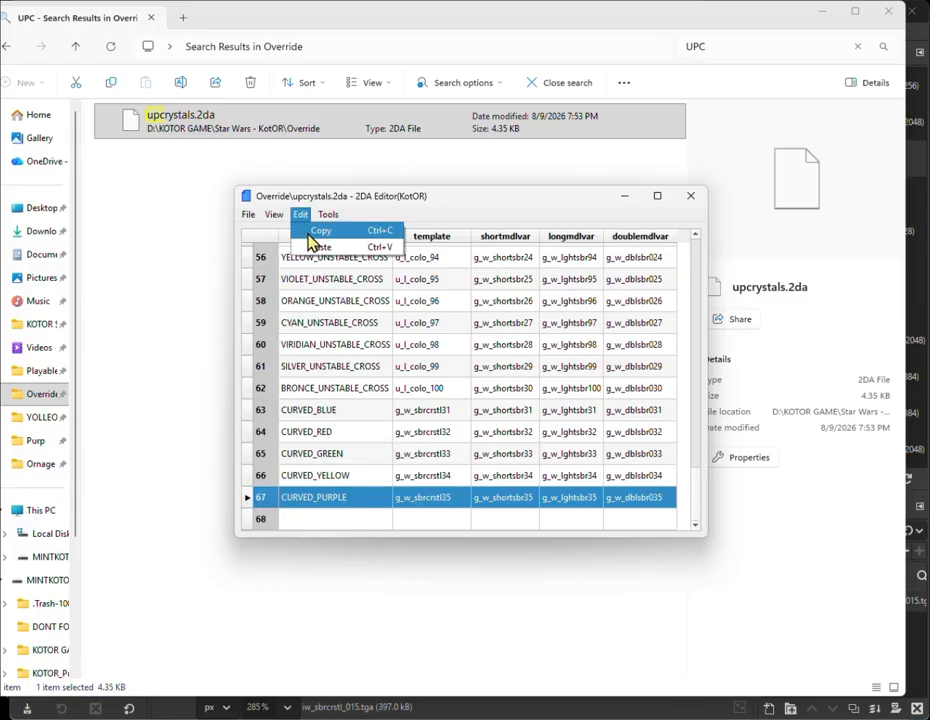
left_click(318, 231)
left_click(258, 519)
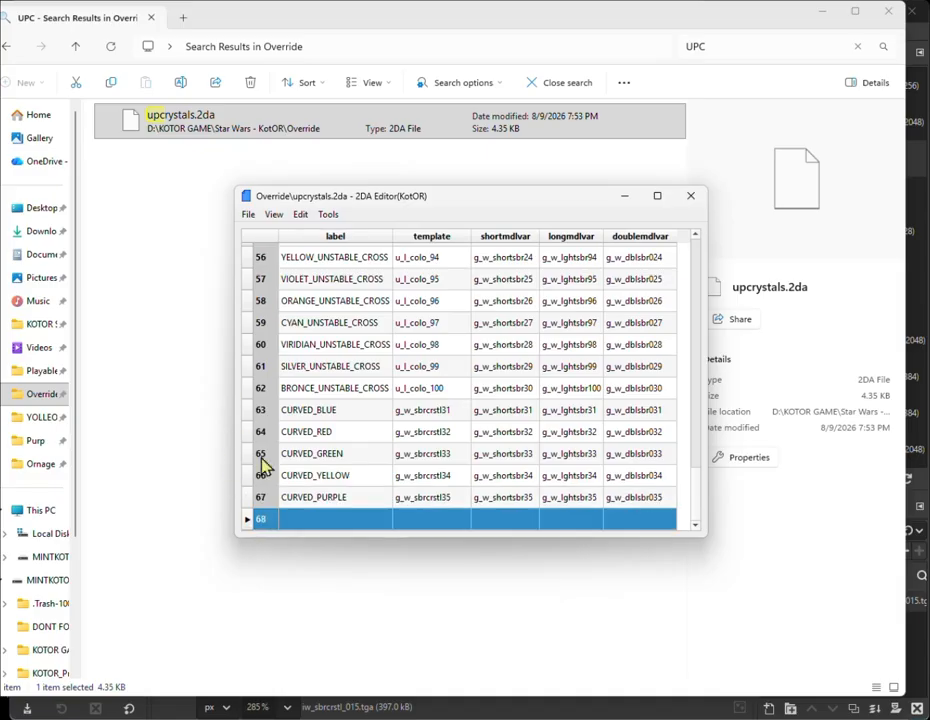
left_click(303, 215)
left_click(322, 248)
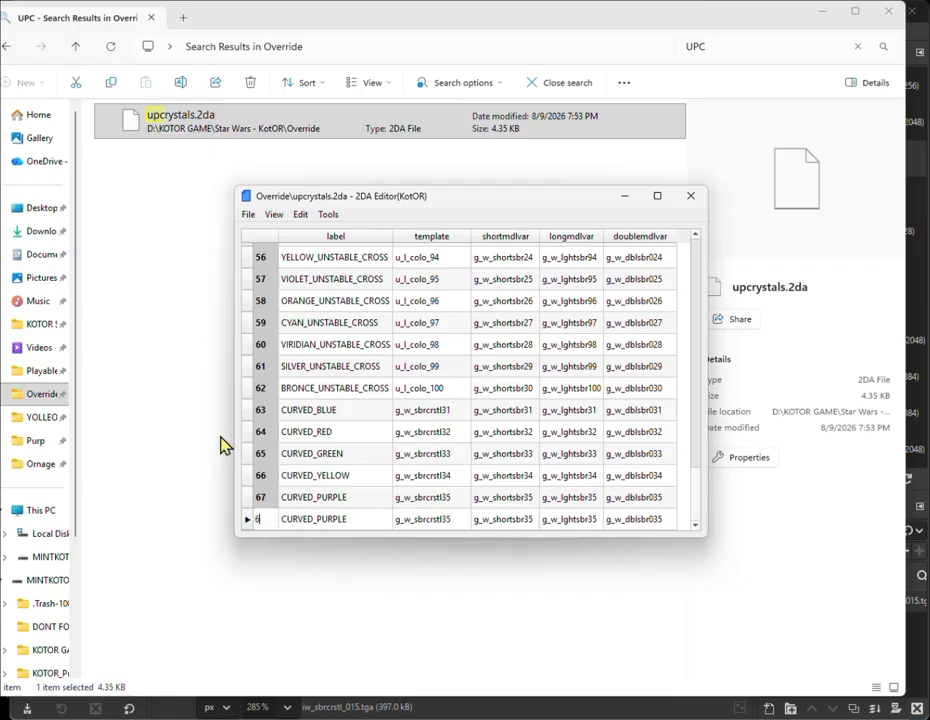
Change row 68's label to CURVED_ORANGE and its template to g_w_sbrcrstl36.
left_click(340, 525)
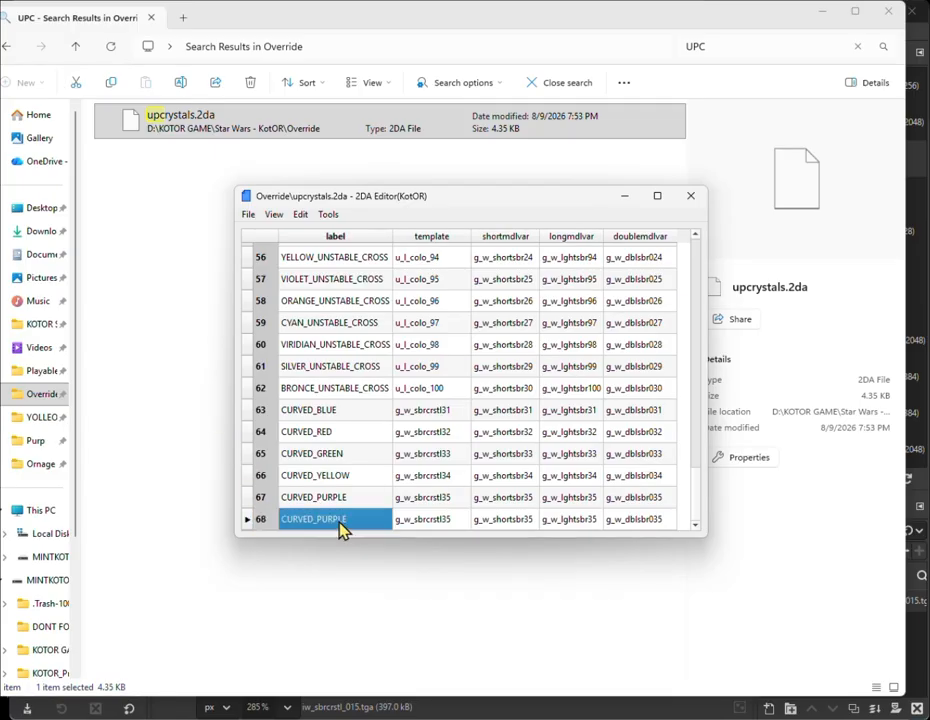
left_click(345, 520)
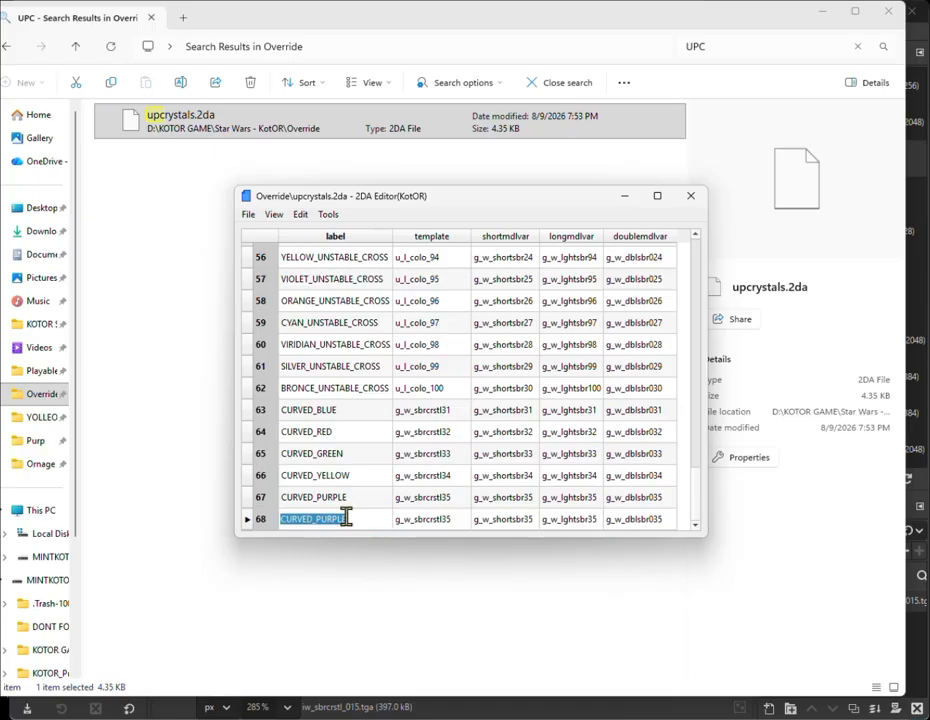
left_click_drag(315, 519, 343, 519)
type("ORANG")
double_click(453, 518)
key("BackSpace")
type("6")
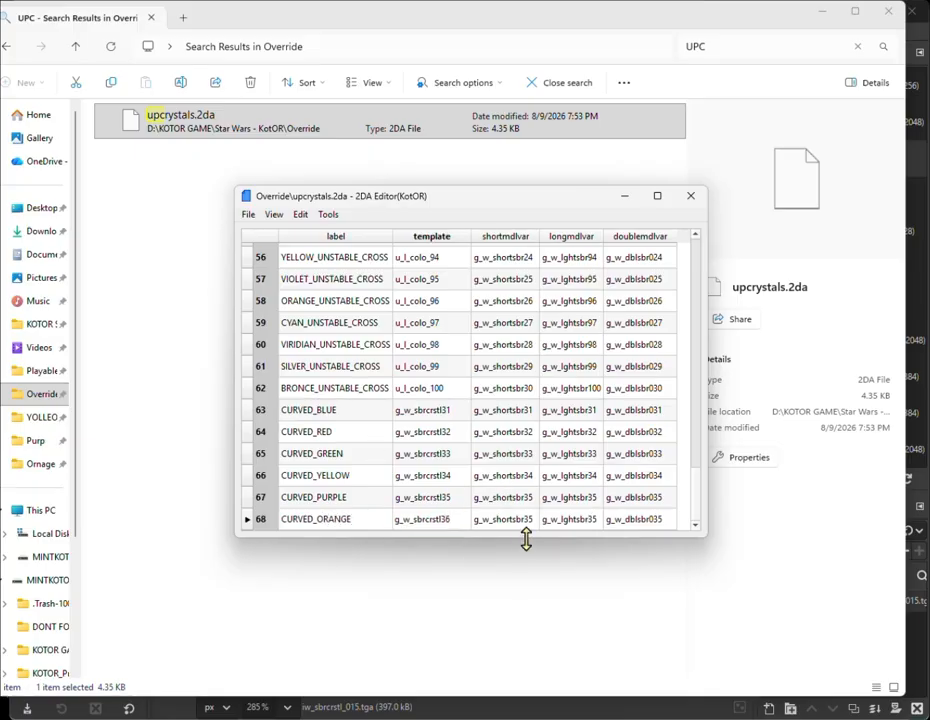
Set row 68's shortmdlvar to g_w_shortsbr36, longmdlvar to g_w_lghtsbr36 and doublemdlvar to g_w_dblsbr036, and save upcrystals.2da.
double_click(531, 518)
key("BackSpace")
type("6")
double_click(594, 520)
key("BackSpace")
type("6")
double_click(661, 519)
key("BackSpace")
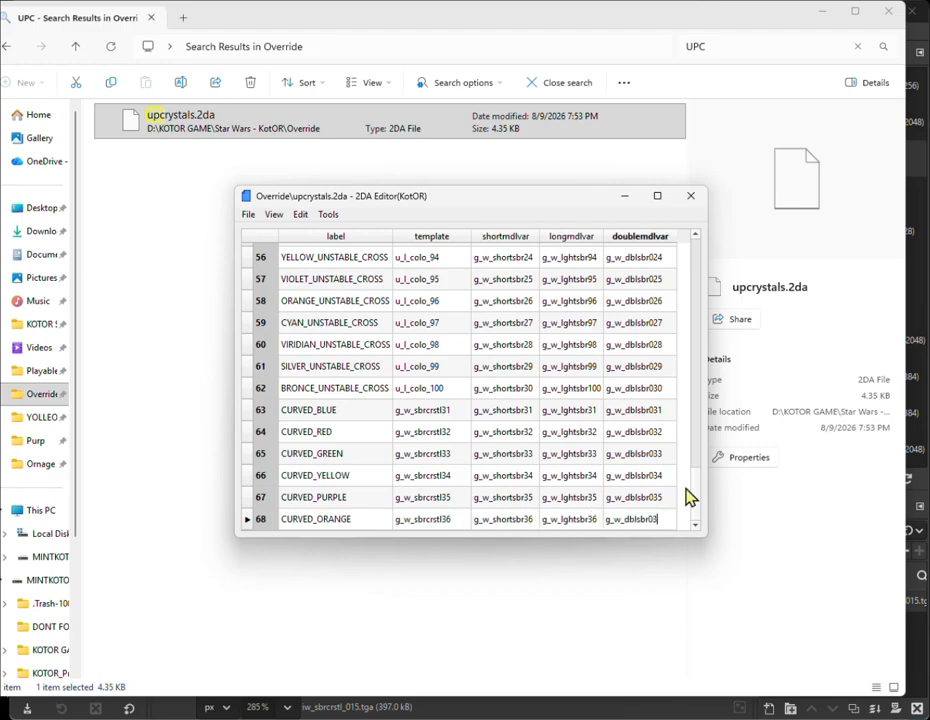
type("6")
left_click(587, 498)
left_click(250, 217)
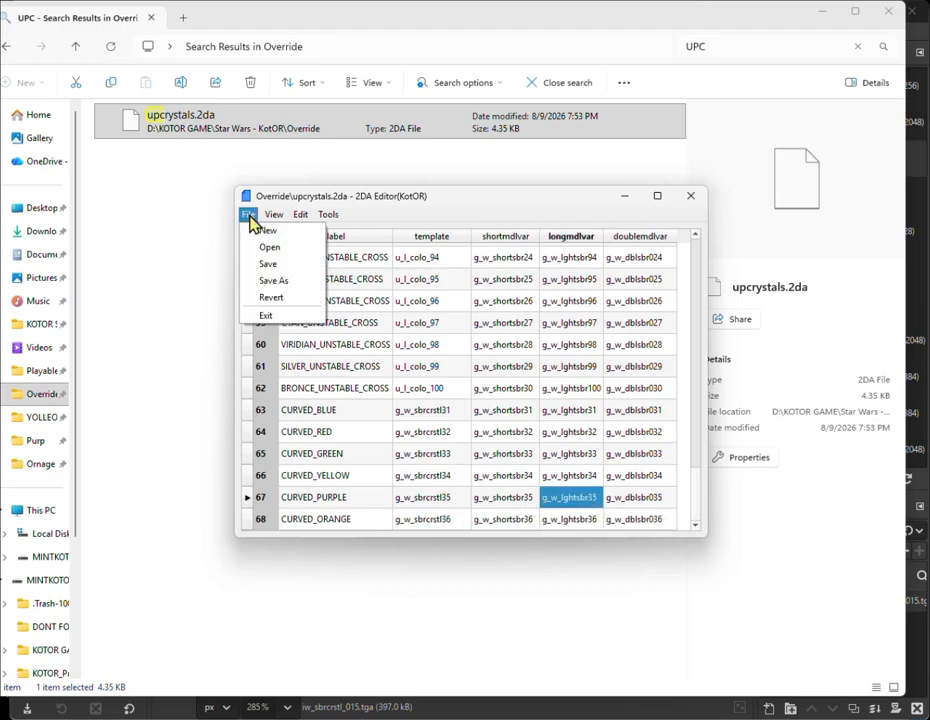
left_click(268, 265)
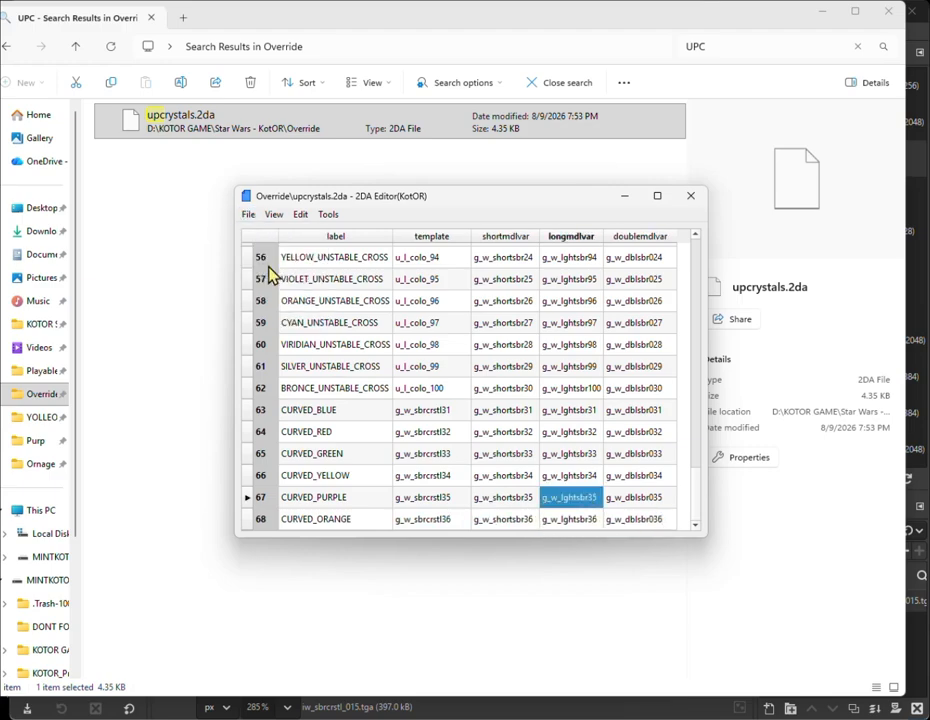
Launch swkotor and load the Game 1 save.
left_click(160, 717)
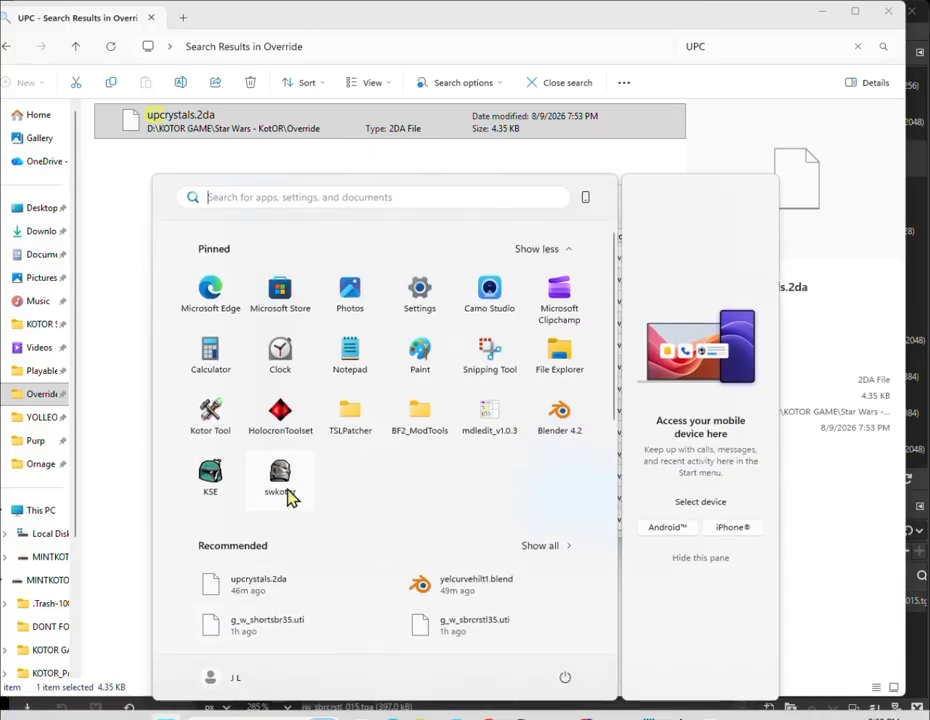
left_click(283, 486)
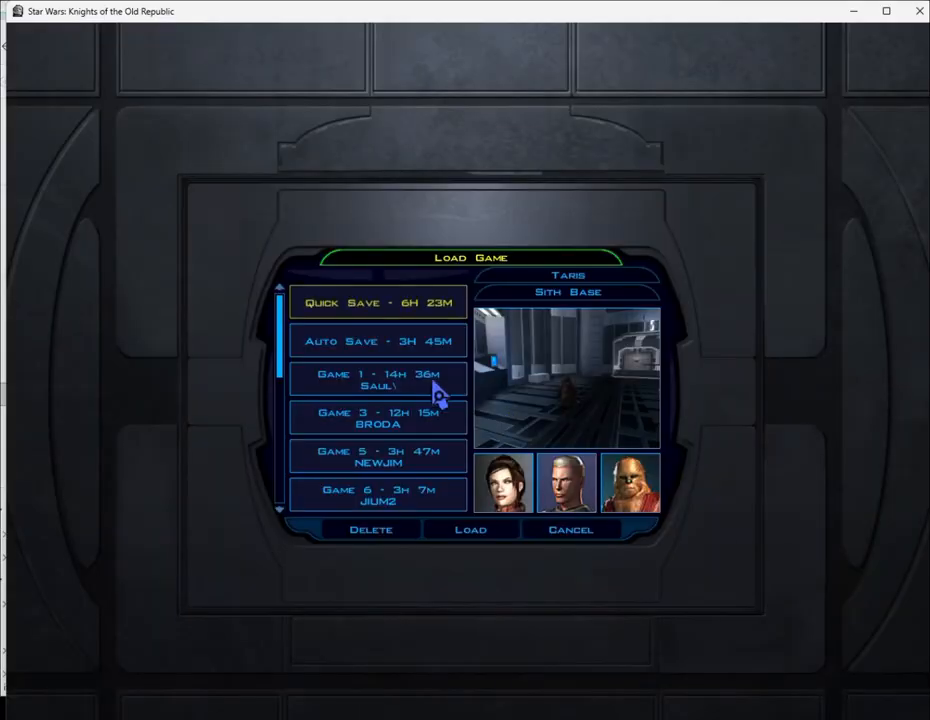
double_click(438, 394)
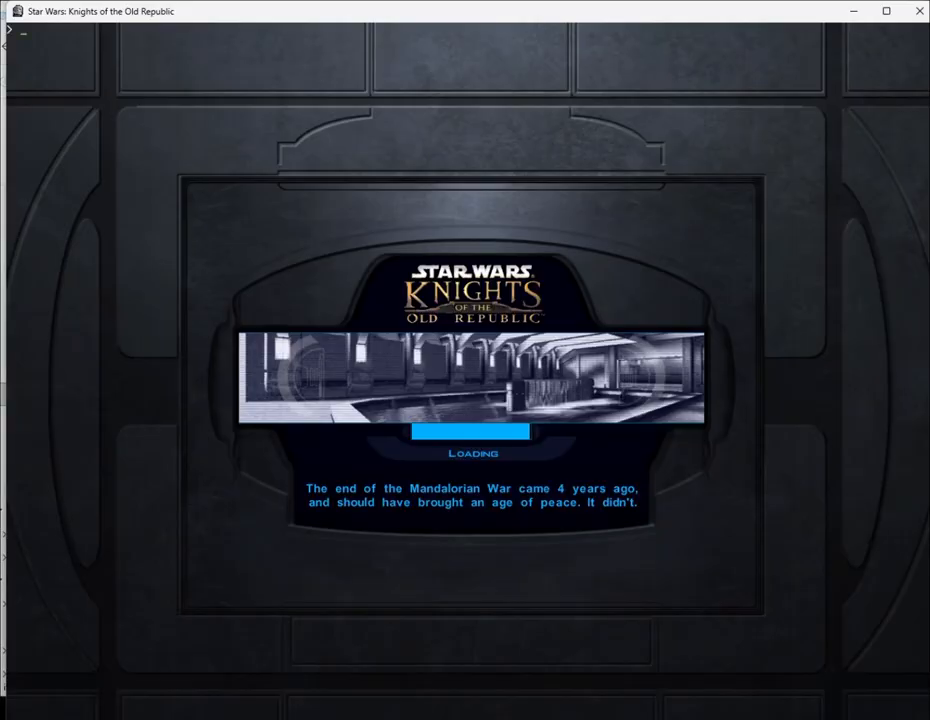
Add the new saber to the inventory with the console command giveitem g_w_lghtsbr36.
type("giveitem g")
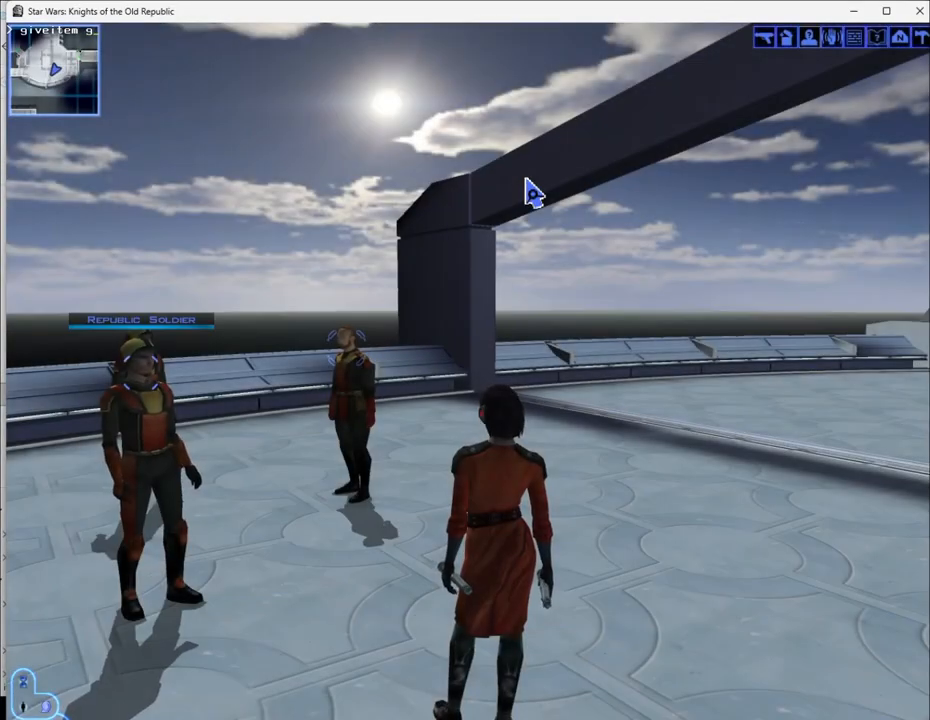
type("_w_lg")
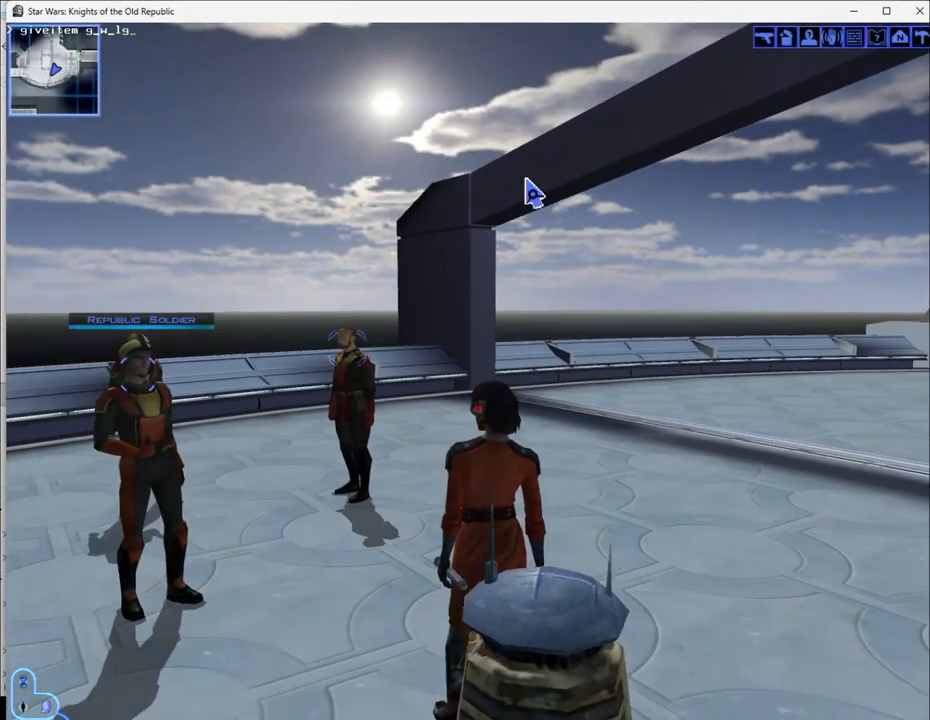
type("htsbr36")
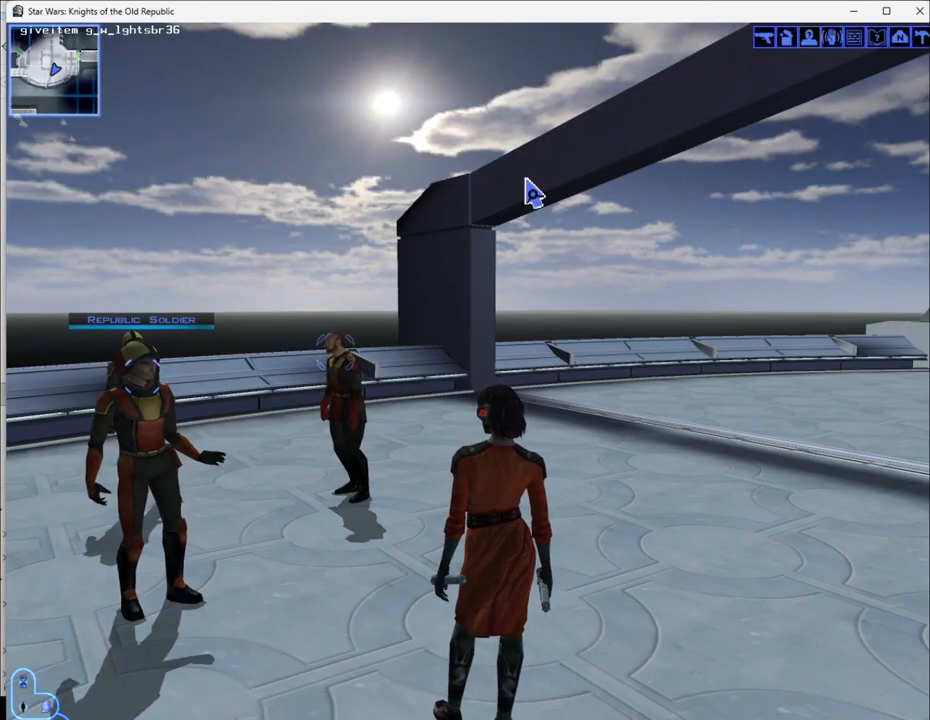
Unequip the character's current right-hand weapon and equip the Curved Hilt Lightsaber with the orange icon in its place.
key("Escape")
left_click(308, 270)
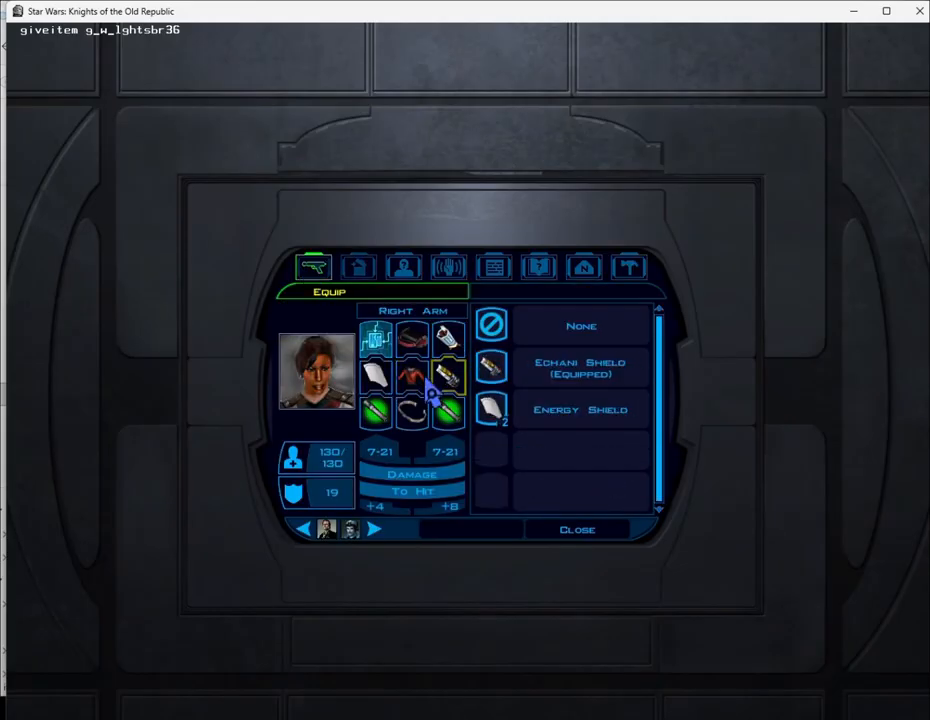
left_click(452, 428)
left_click(548, 333)
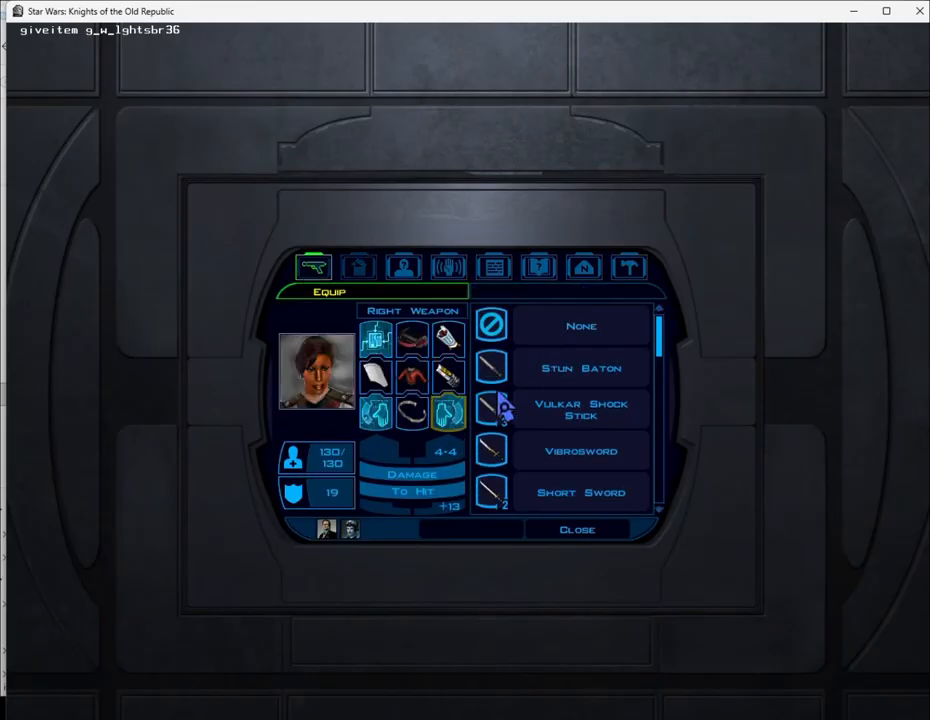
left_click(446, 422)
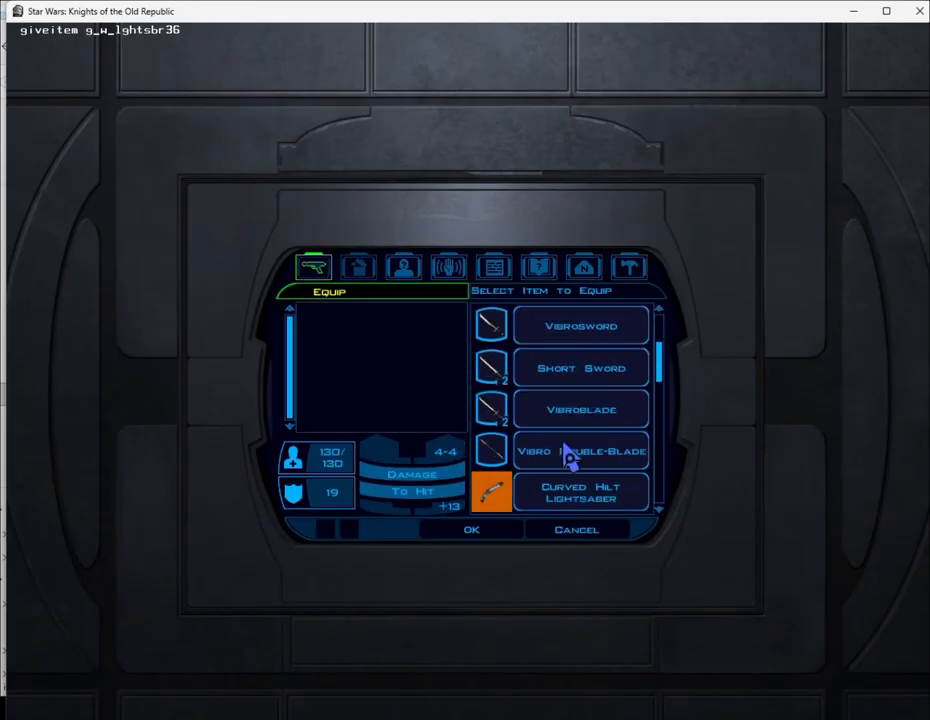
left_click(565, 495)
key("Escape")
Show the equipped lightsaber with its blade lit and run the character to the shaded pillar near the Shady Rodian.
key("x")
right_click_drag(621, 453, 390, 453)
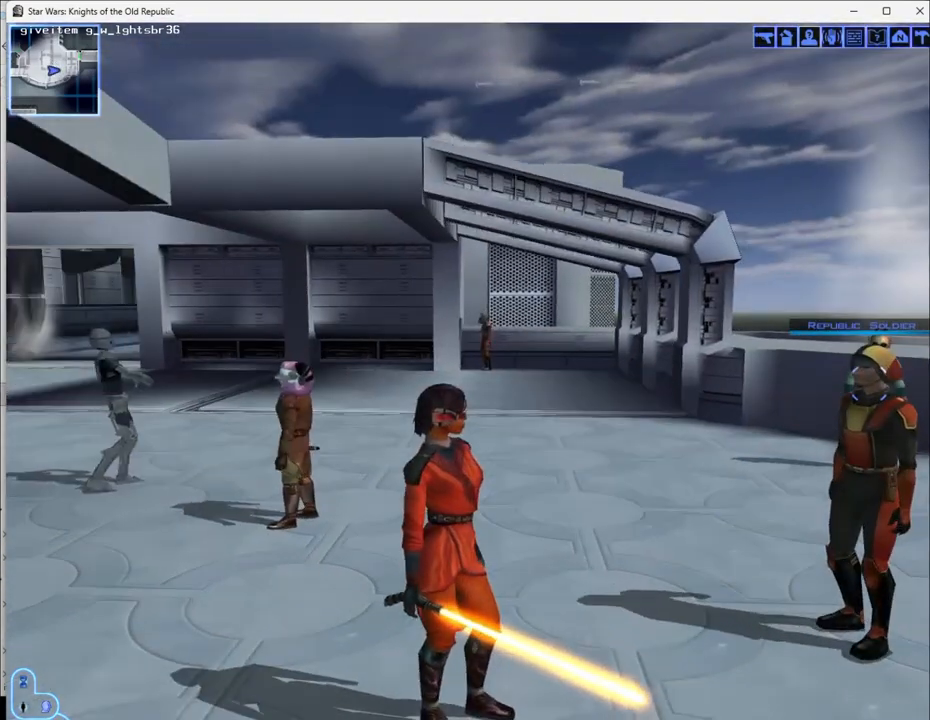
key("w")
key("d")
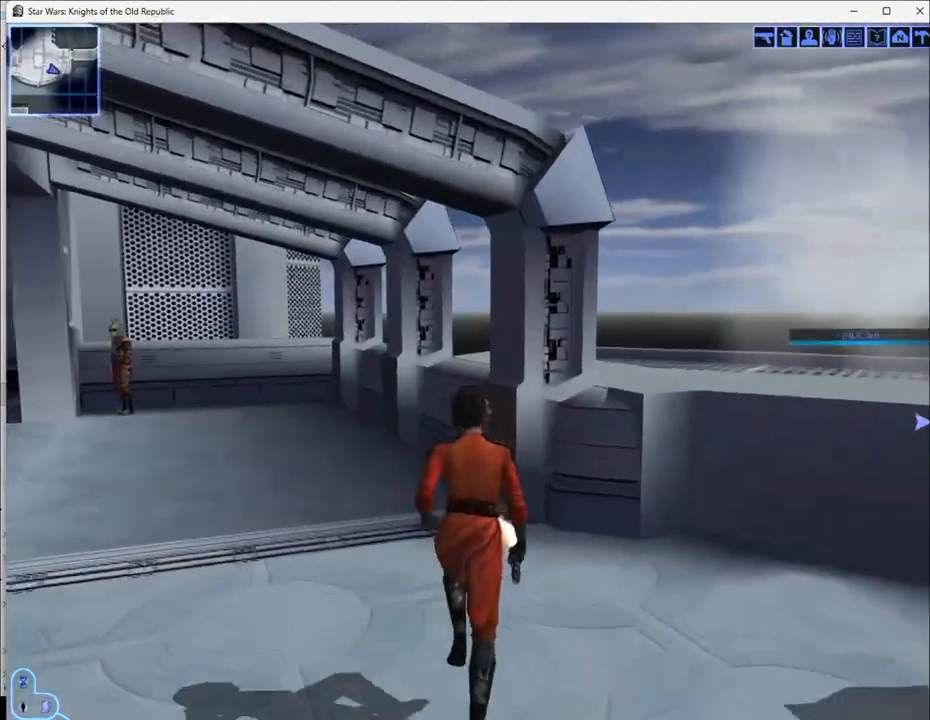
key("w")
key("d")
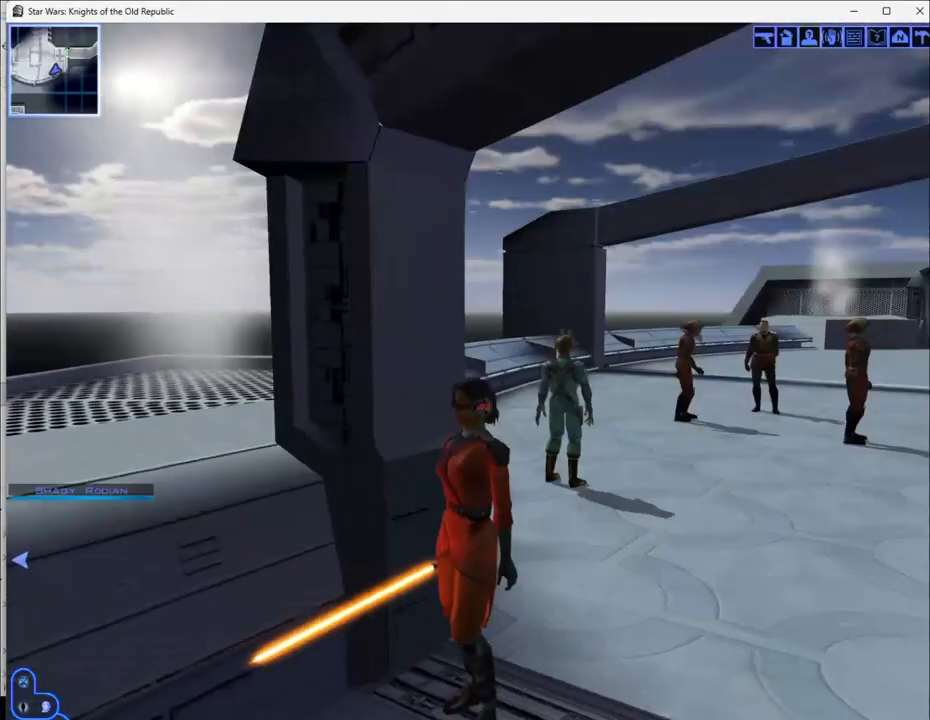
Examine the orange blade and curved hilt from several angles beside the pillar, and bring up the game's options screen.
key("a")
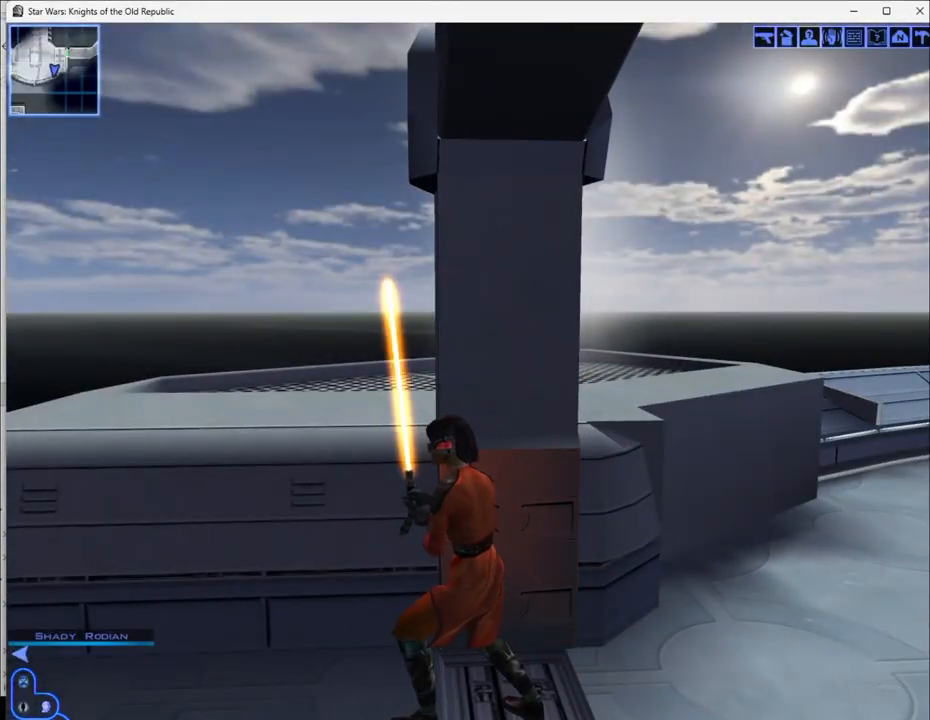
key("d")
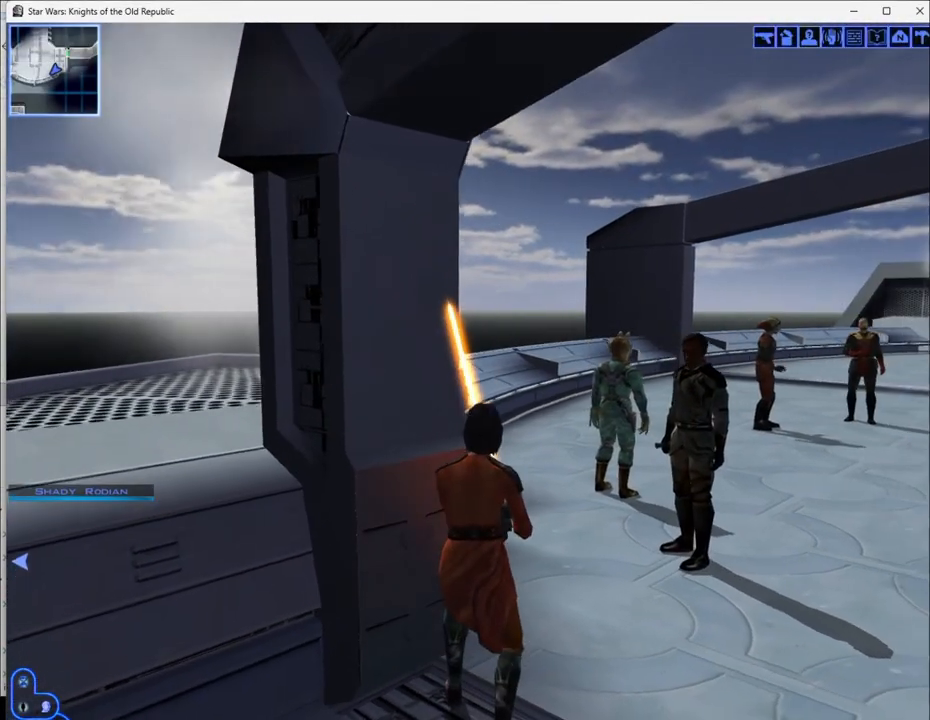
key("a")
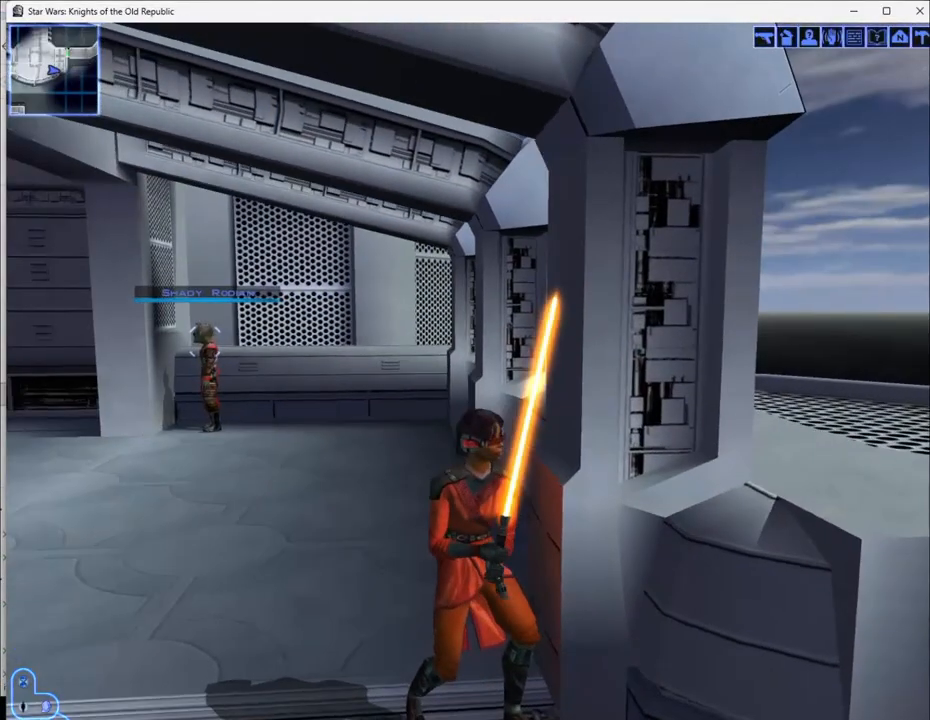
key("a")
key("d")
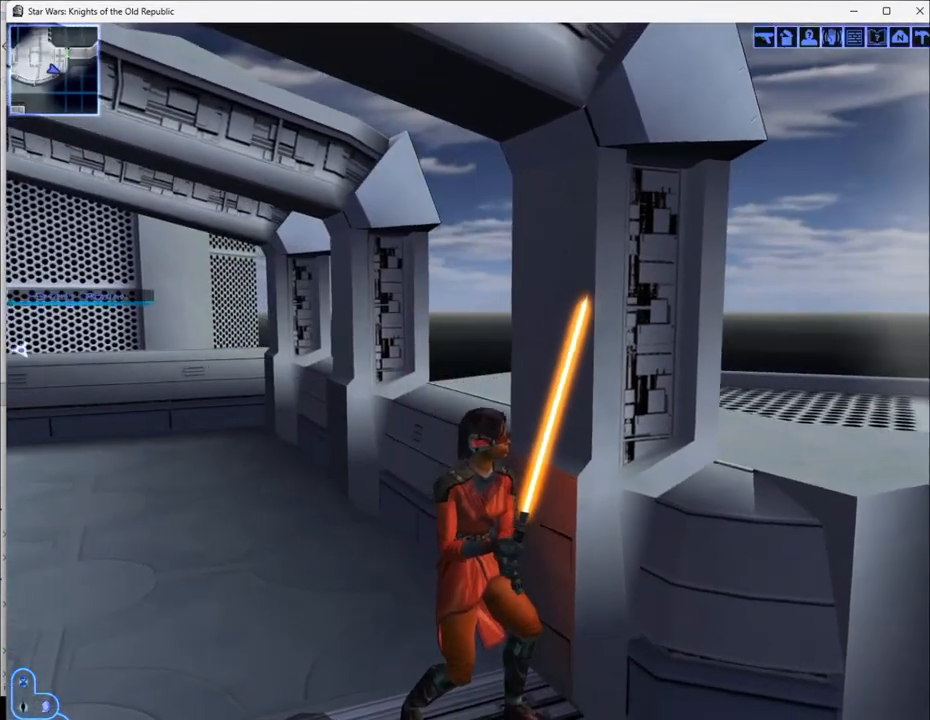
key("d")
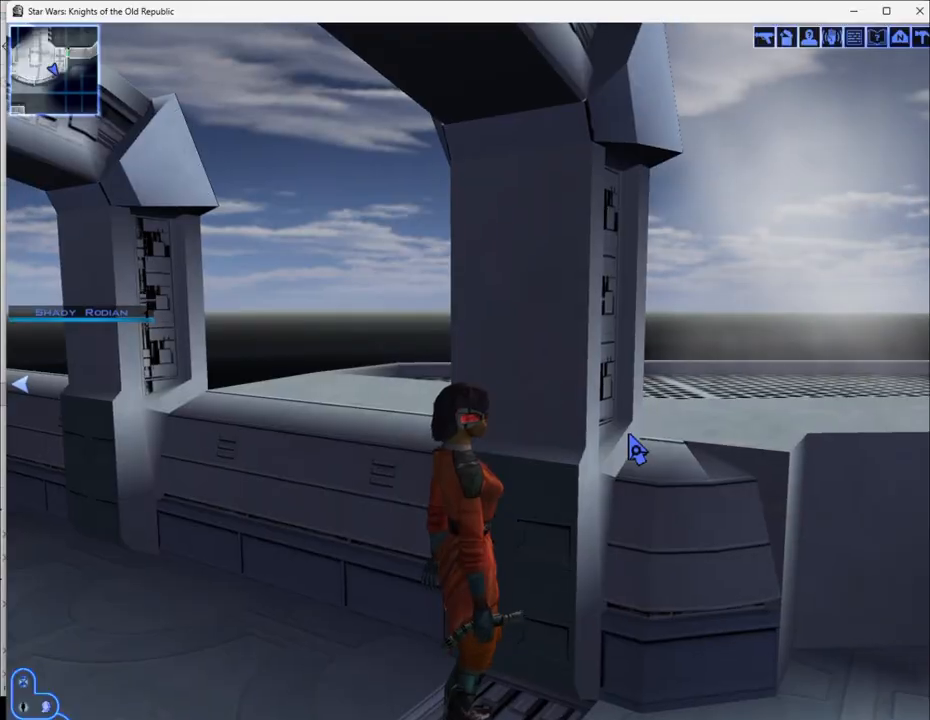
key("a")
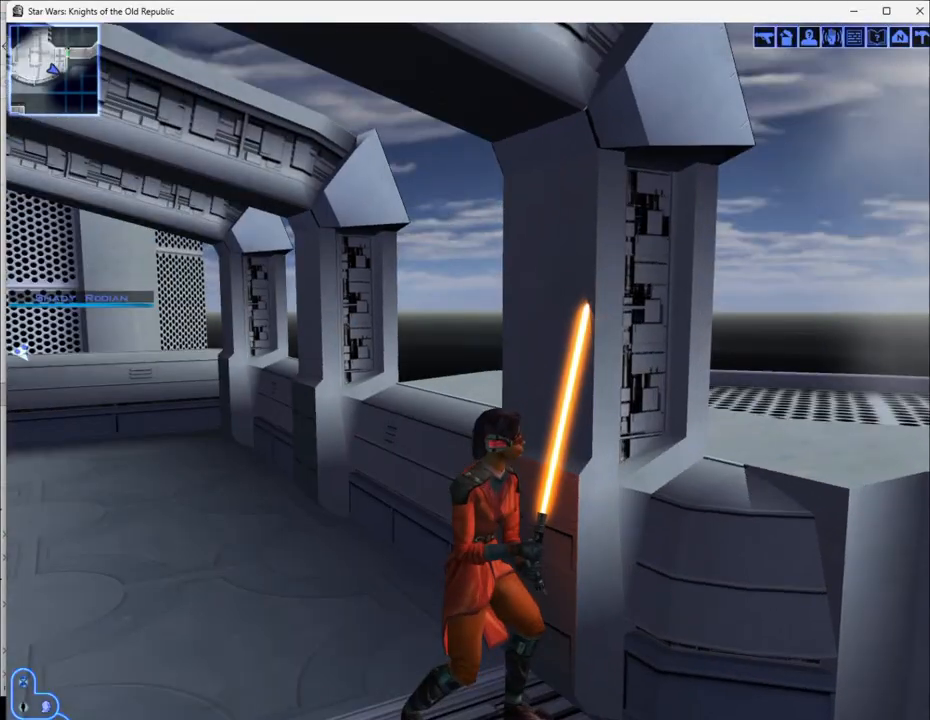
key("d")
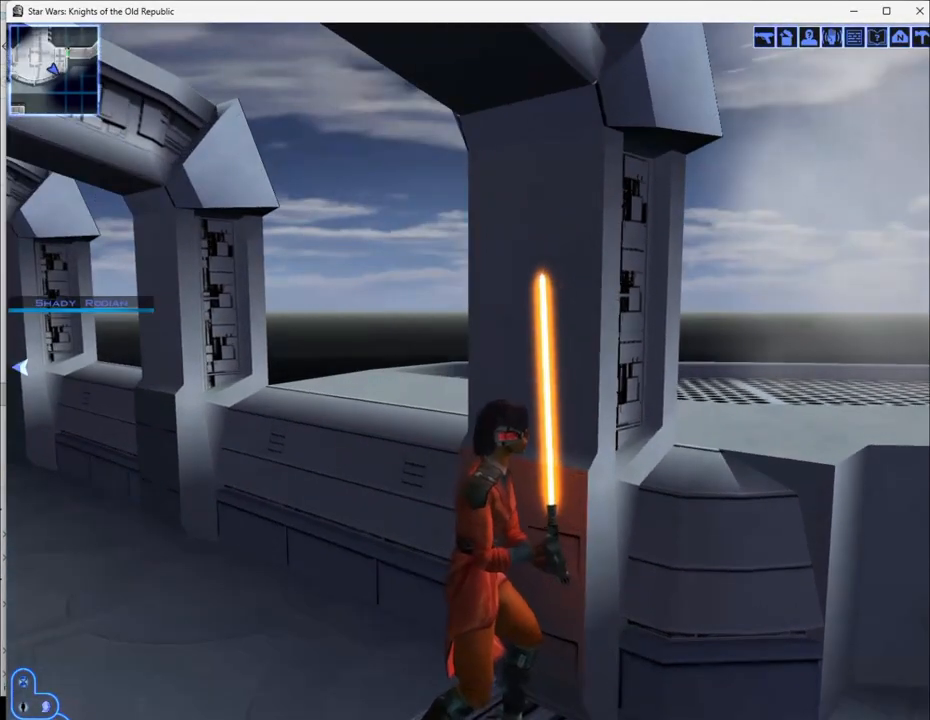
key("a")
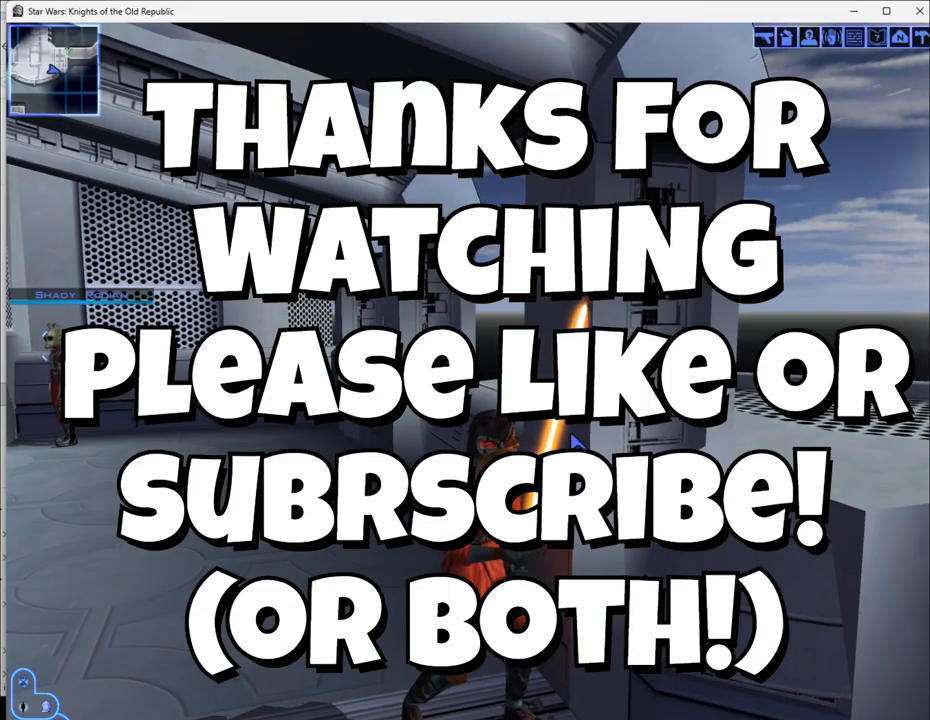
key("Escape")
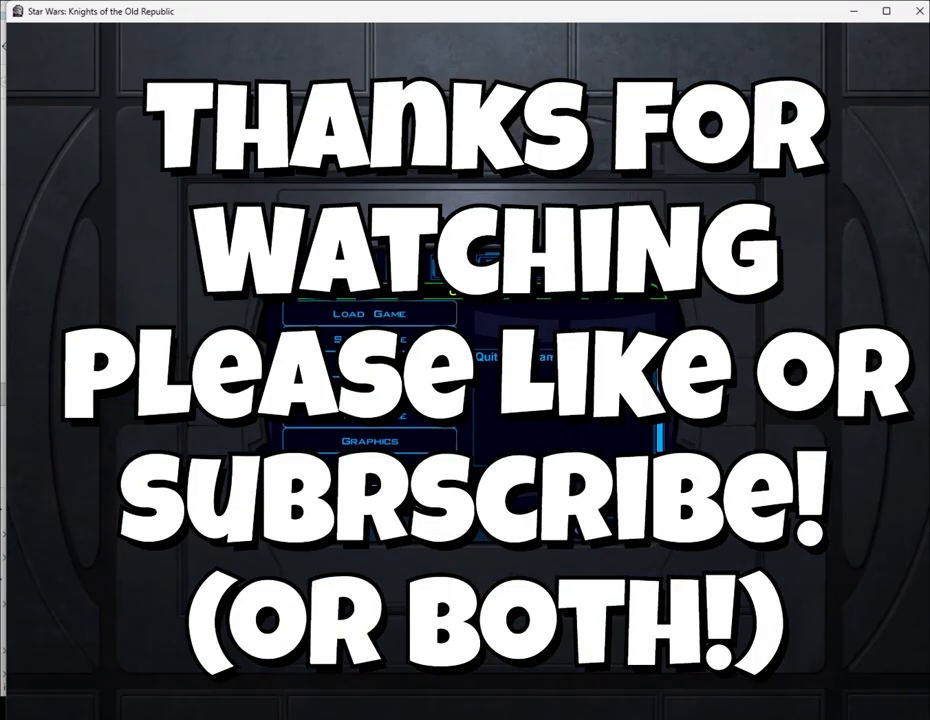